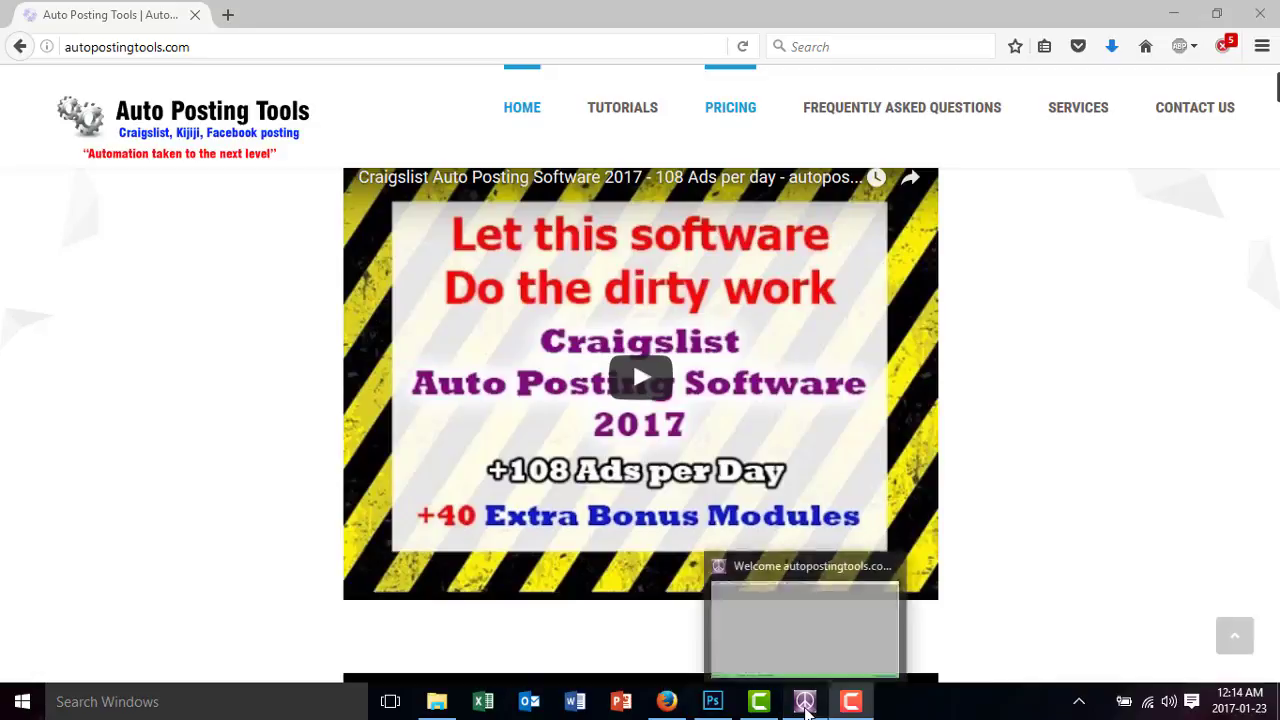
Switch to the Auto Posting Tools program and open the Craigslist Auto Posting module
click(806, 705)
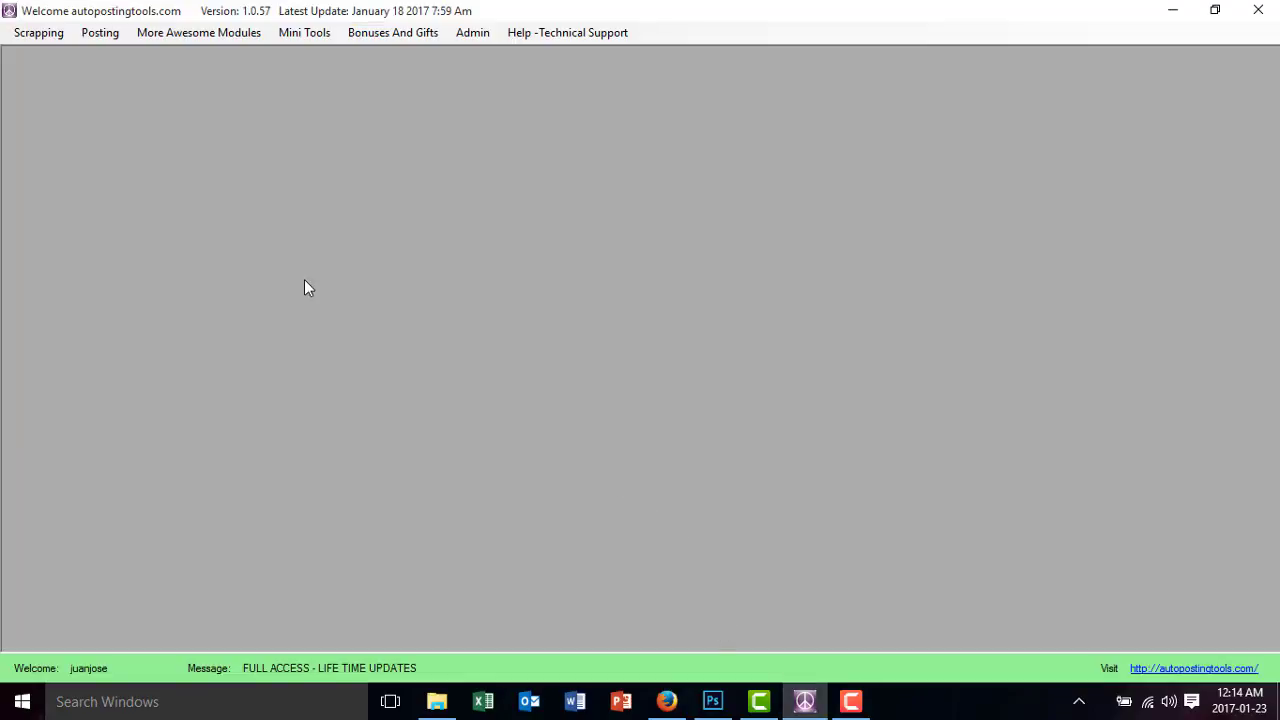
click(40, 36)
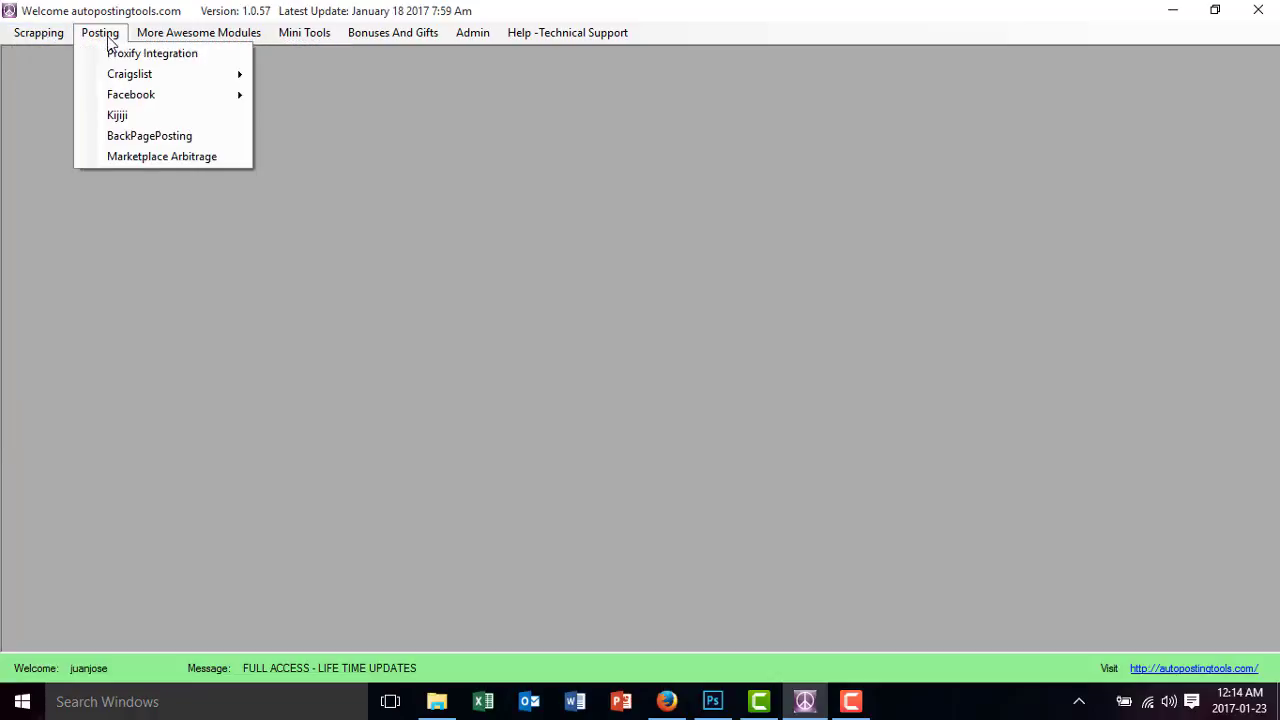
mouse_move(115, 38)
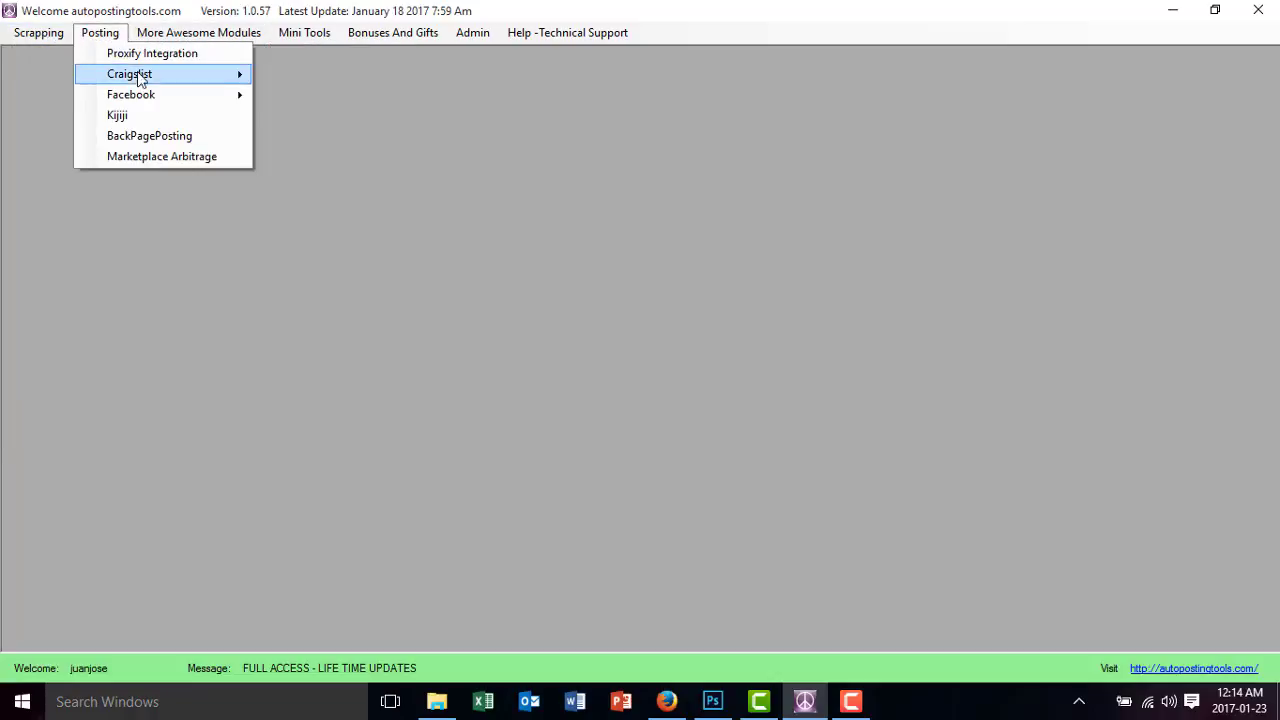
mouse_move(137, 77)
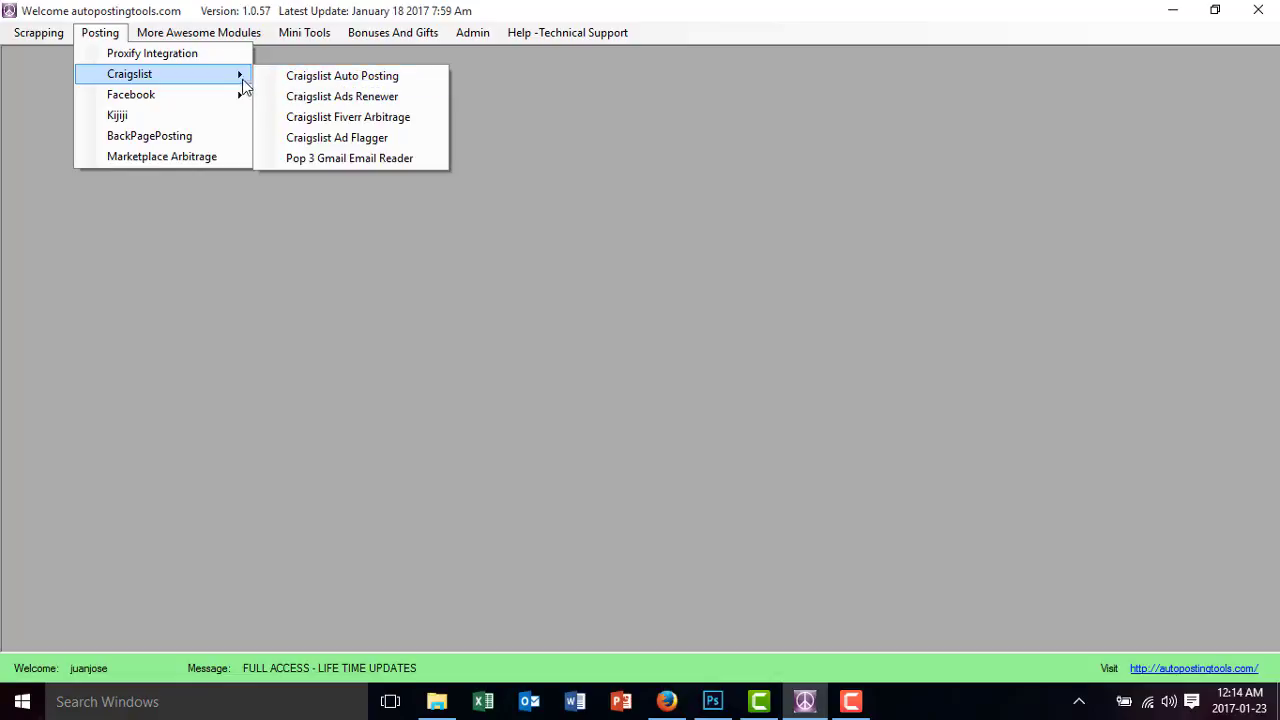
click(308, 84)
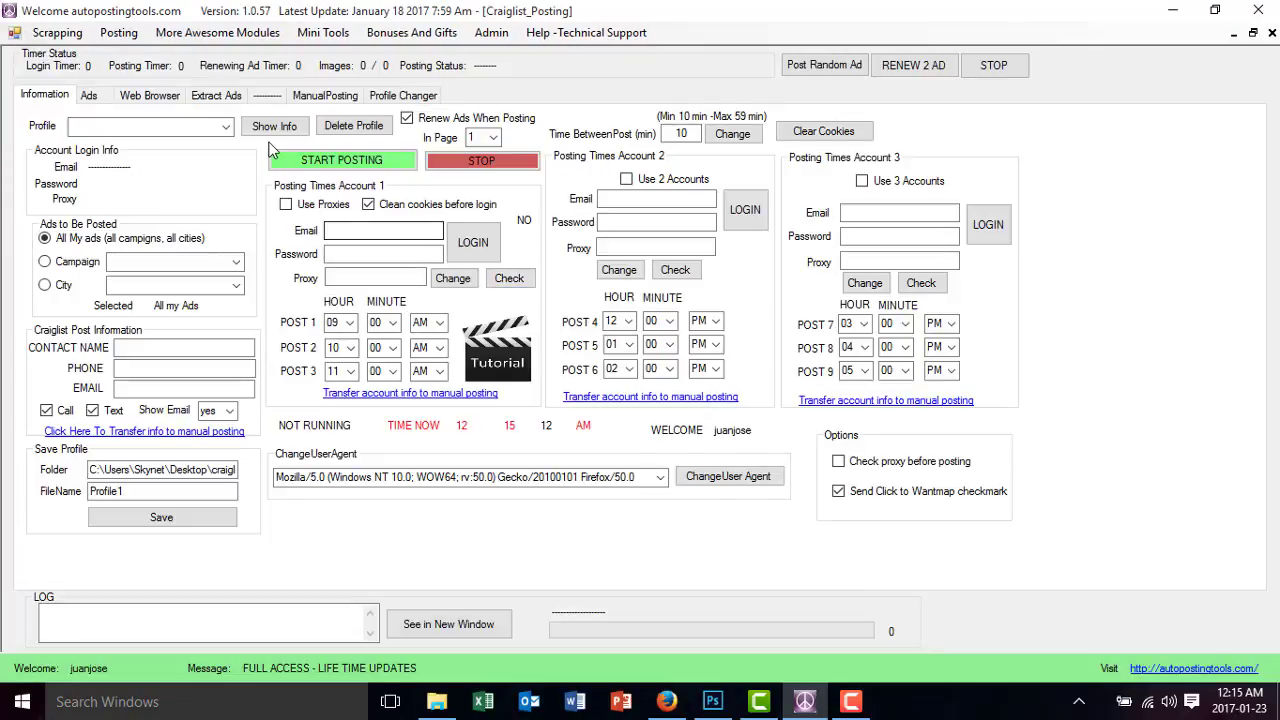
Start a new ad in the ads list with the title "Title of the ad" and the body "The body"
click(210, 98)
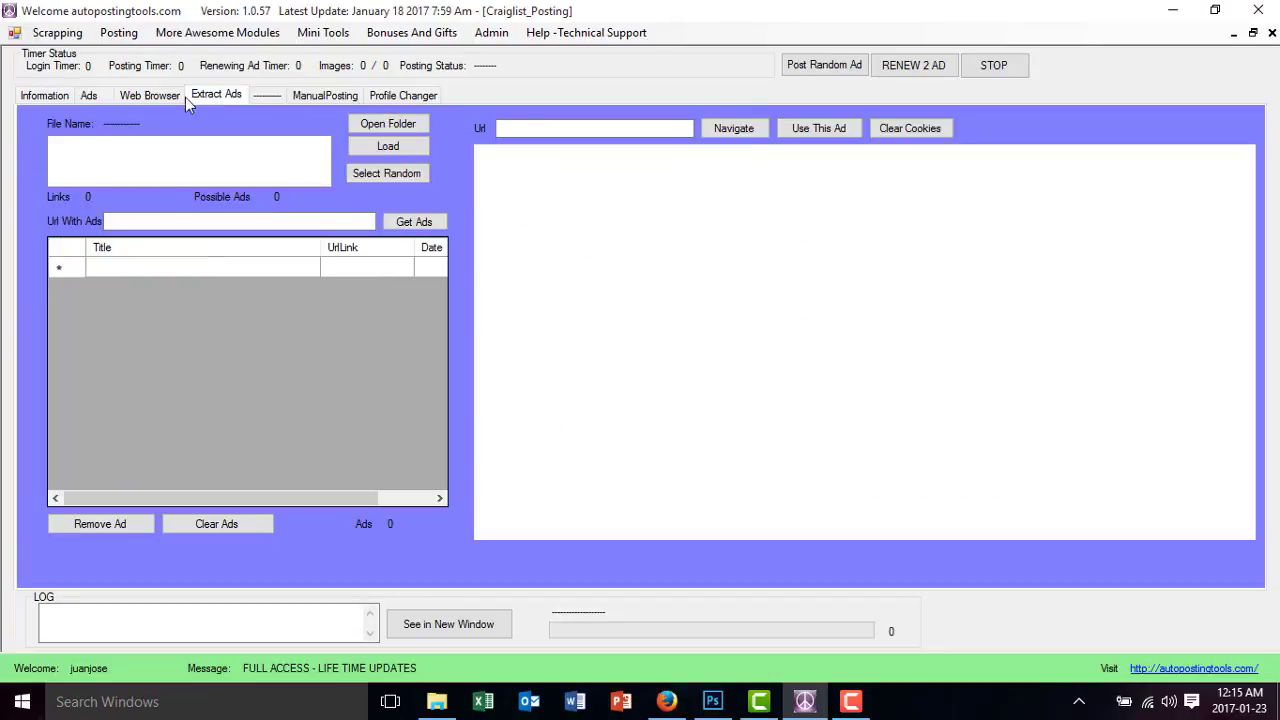
click(92, 96)
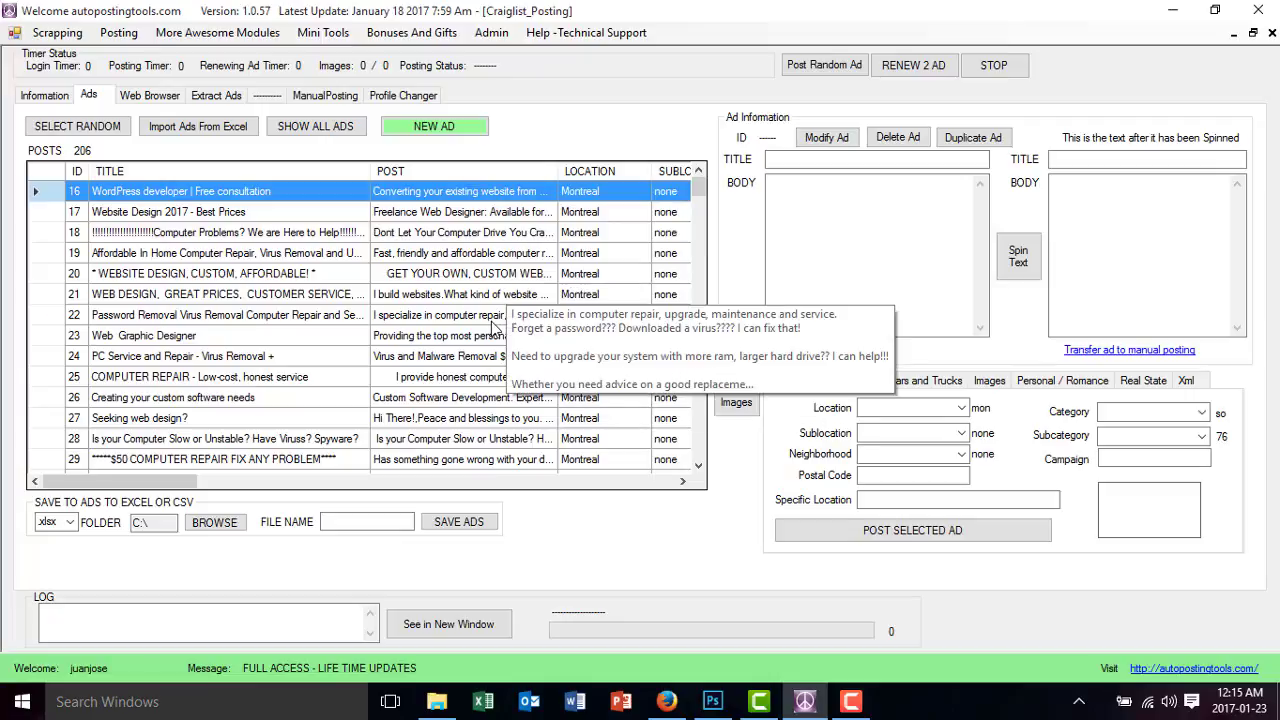
click(442, 130)
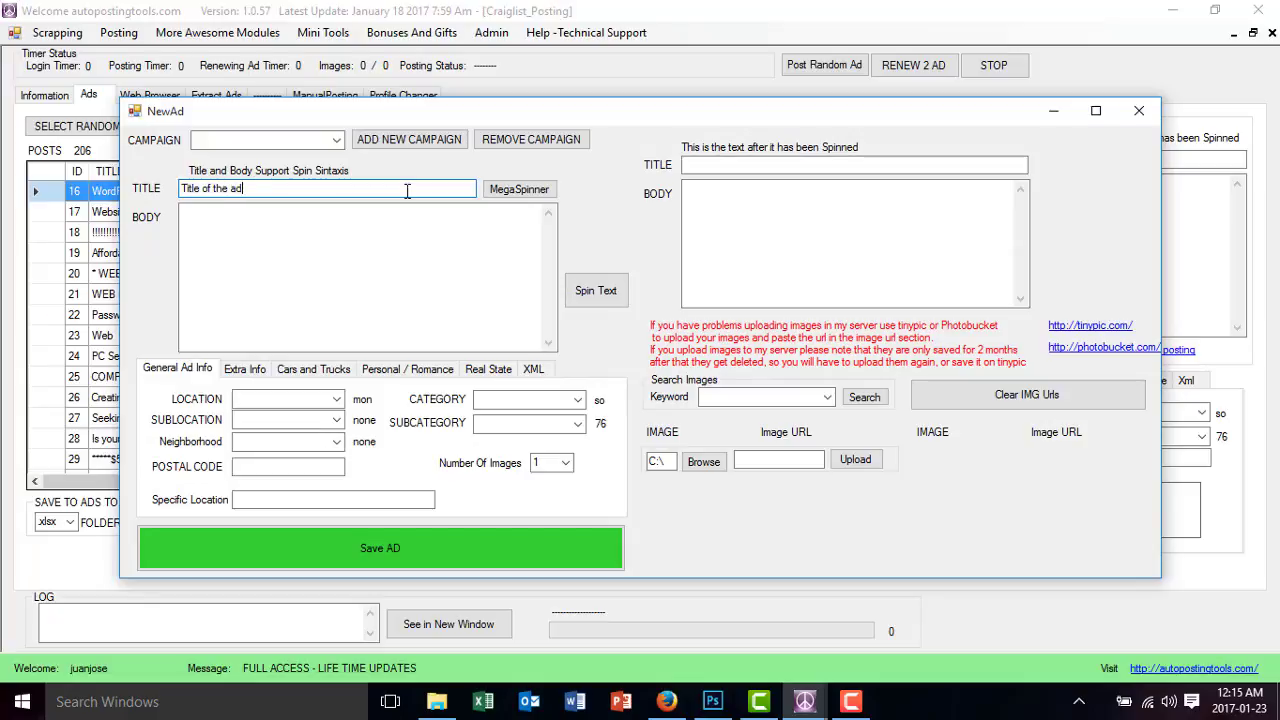
click(383, 262)
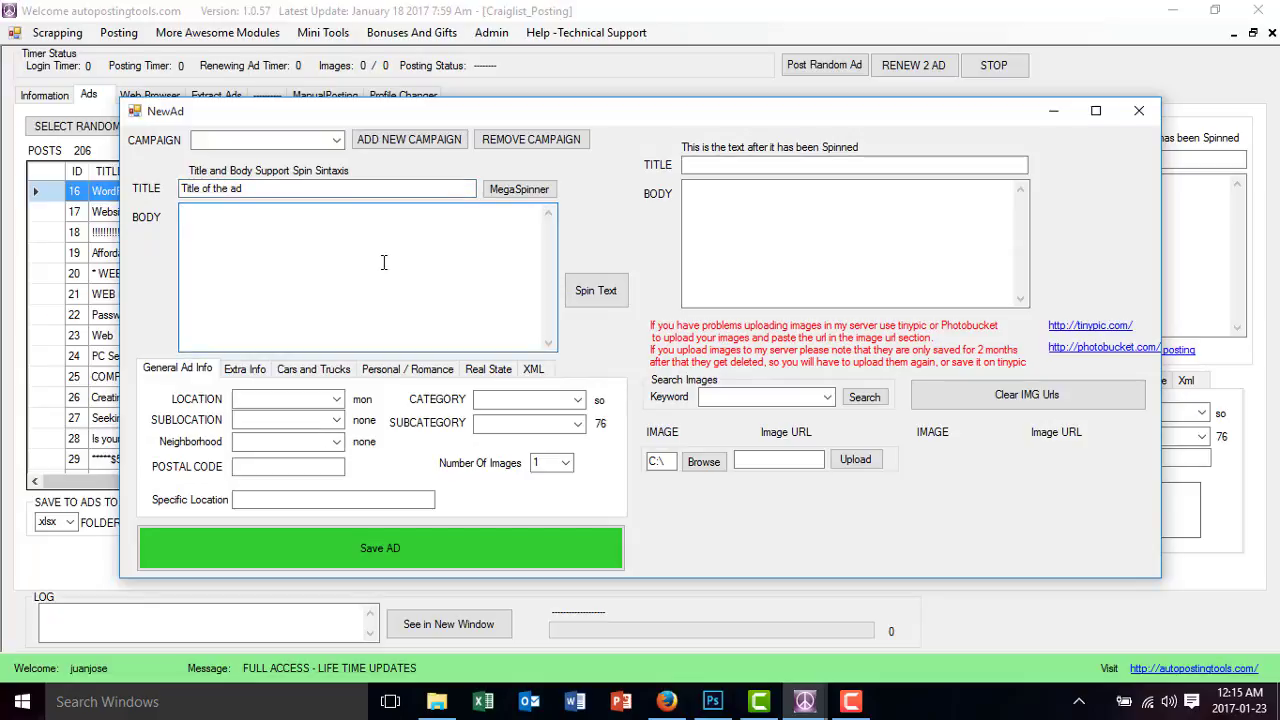
text(The body)
Try 2, 3 and 7 as the ad's number of images, and return it to 1
click(567, 466)
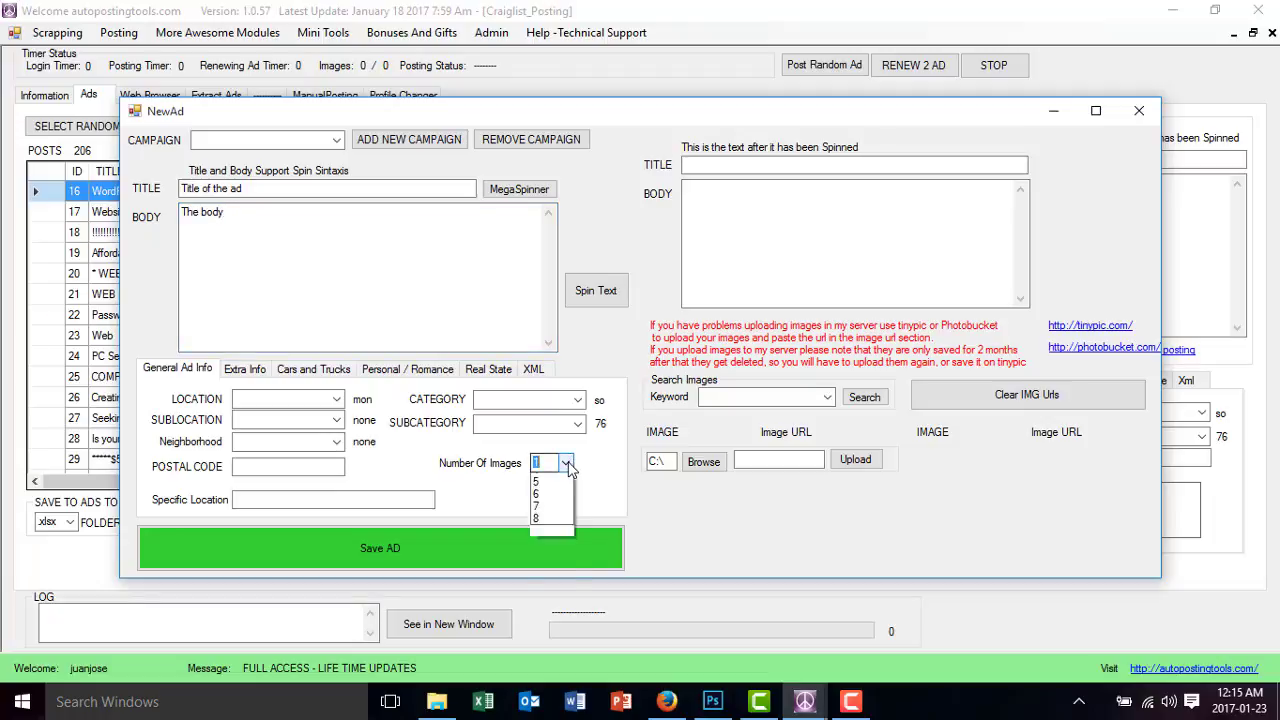
click(551, 505)
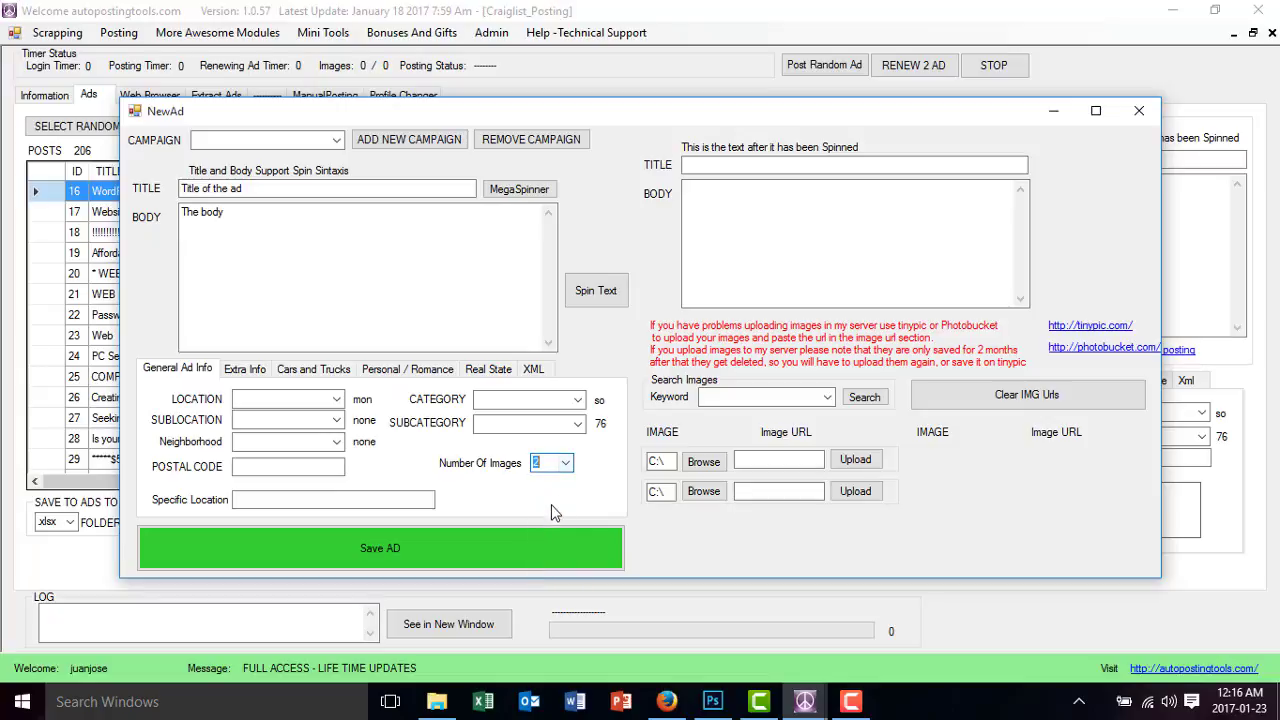
click(566, 464)
click(550, 516)
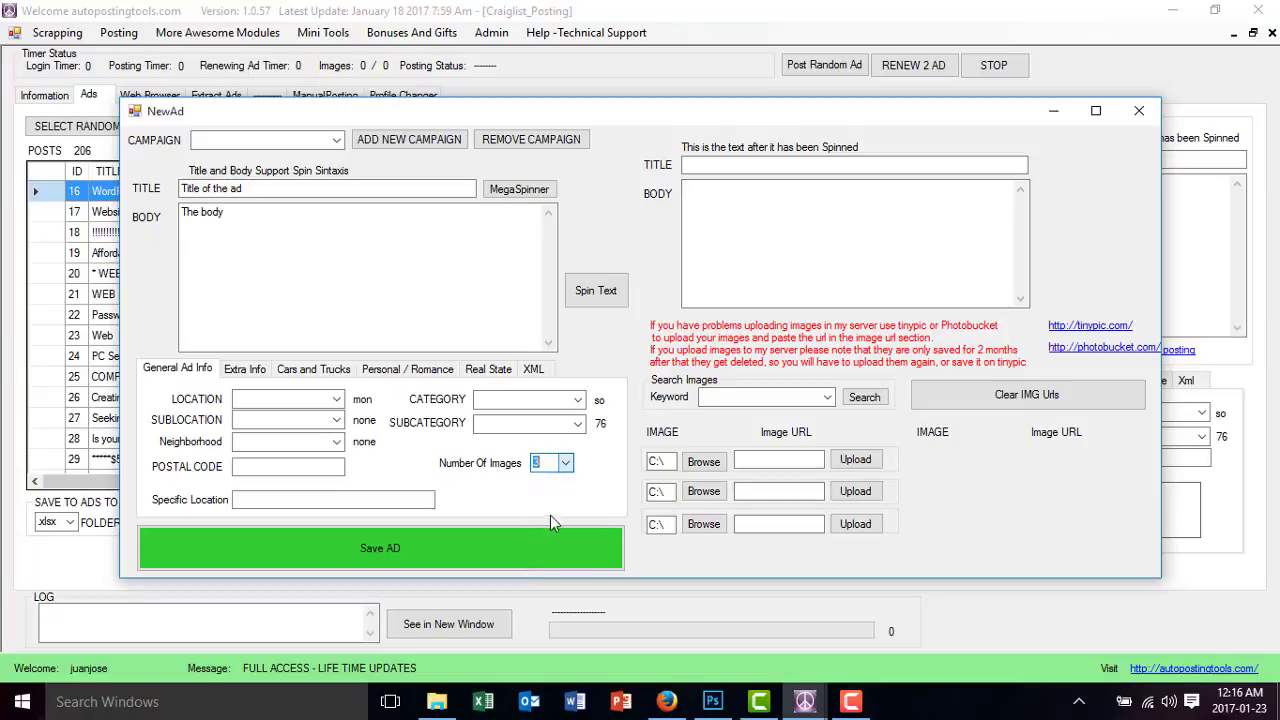
click(566, 463)
click(545, 565)
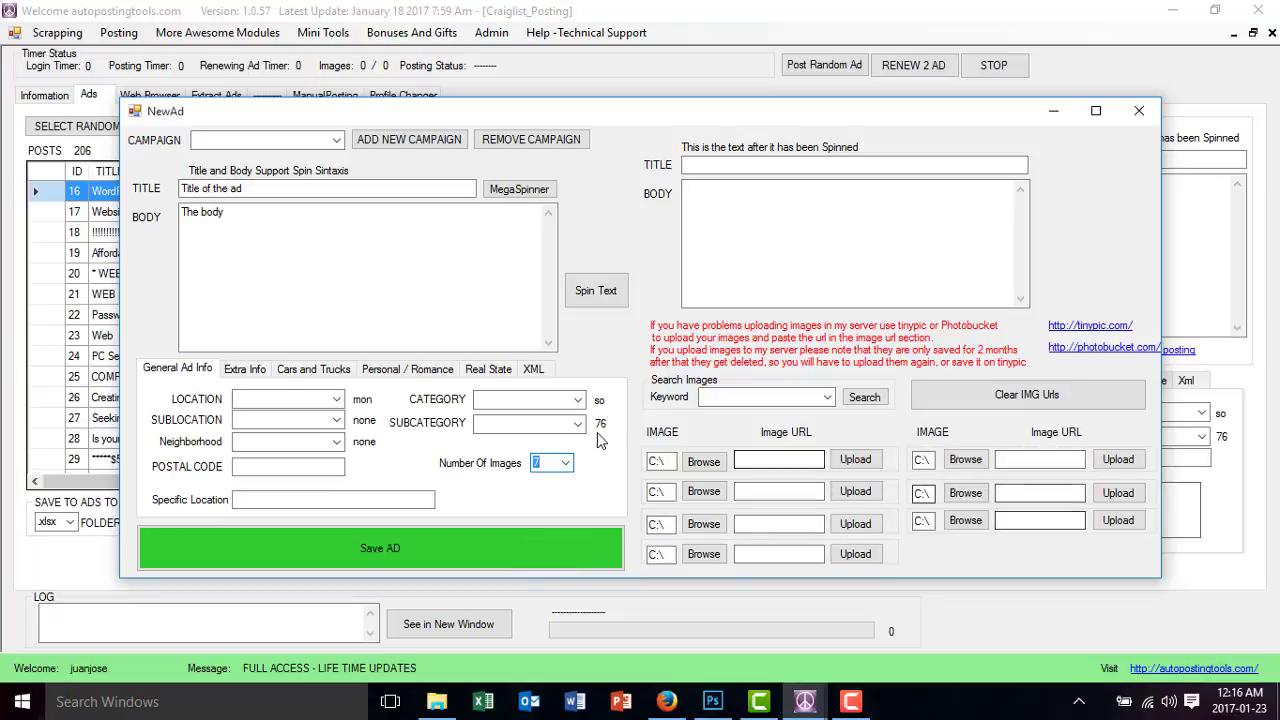
click(565, 463)
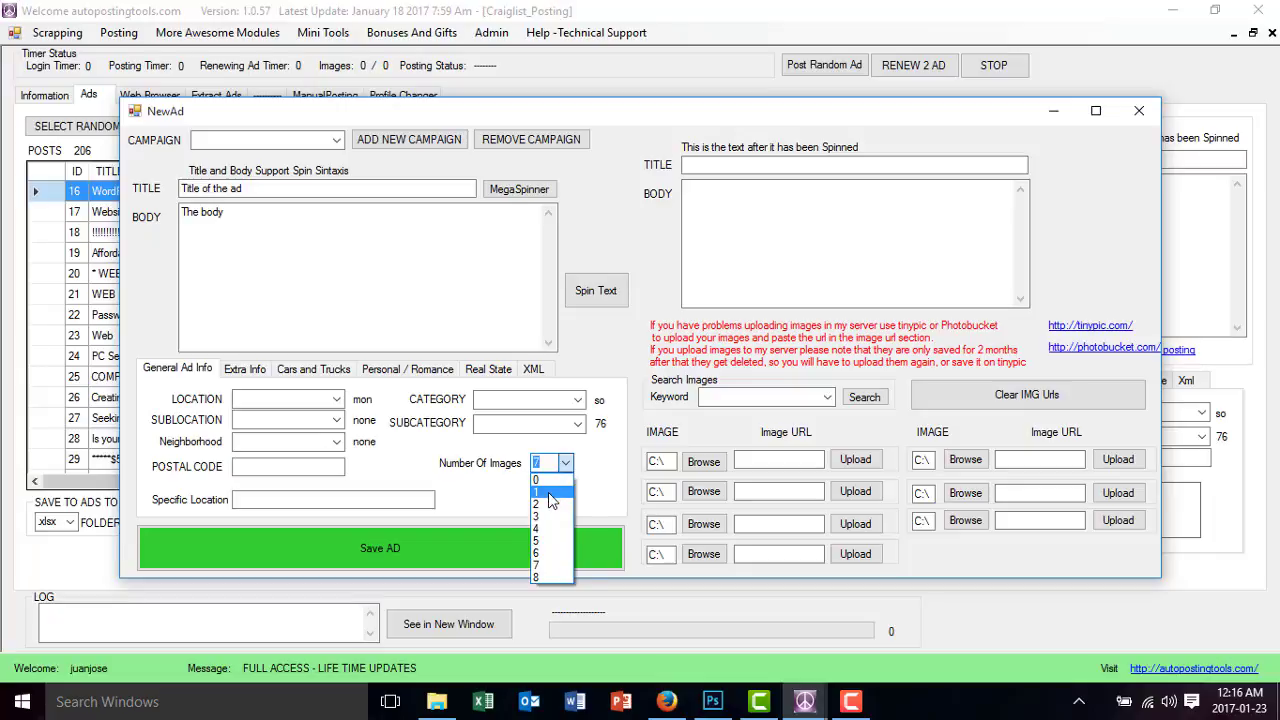
click(549, 493)
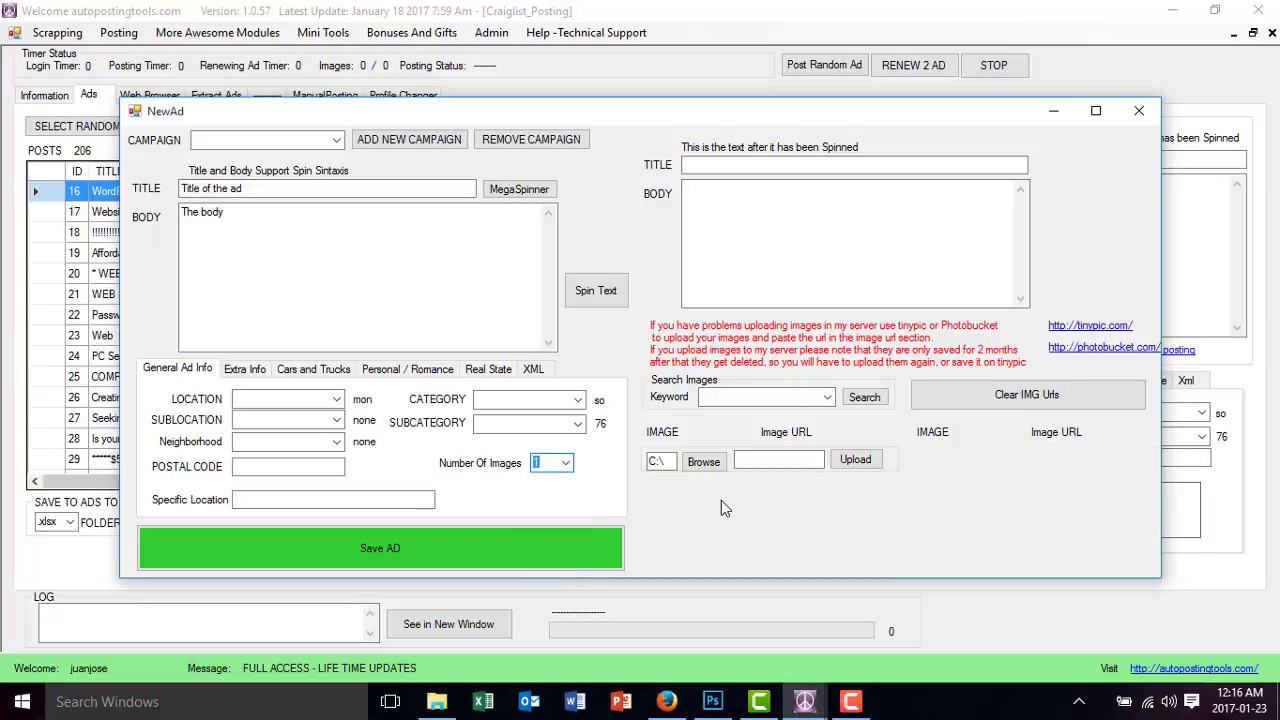
Search for ad images with the keyword "computer training"
click(714, 397)
text(computer)
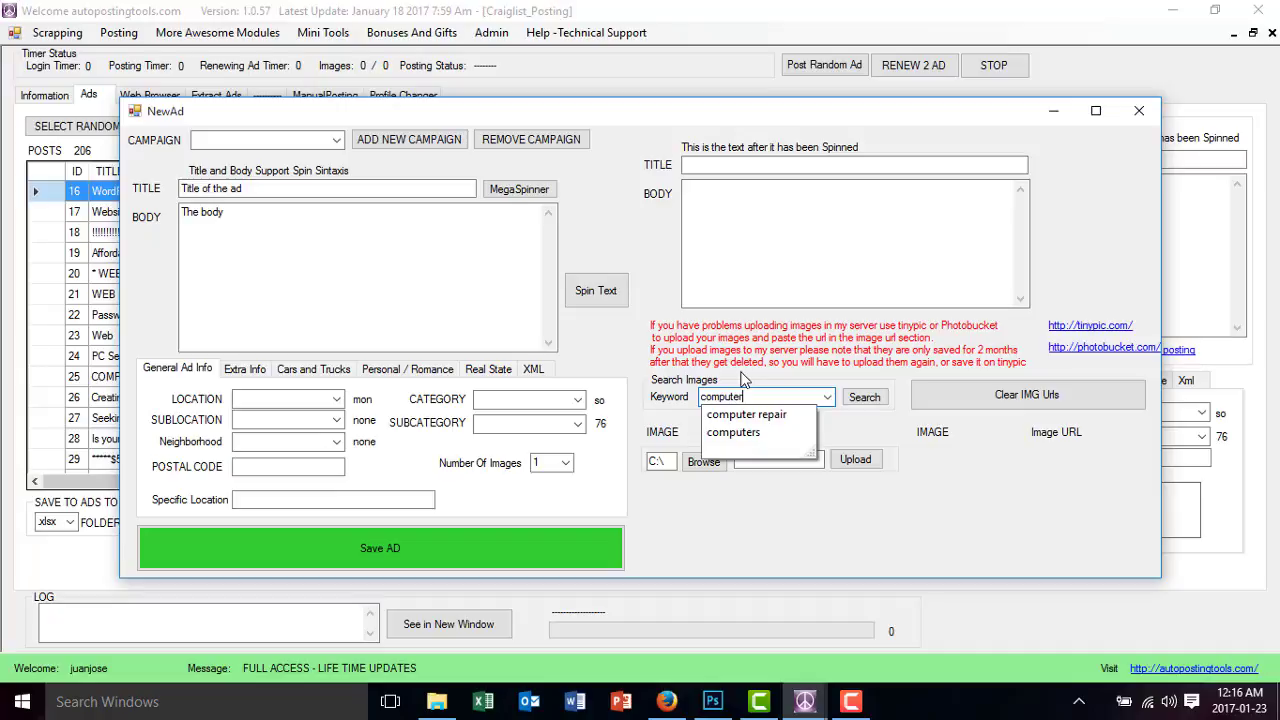
text( training)
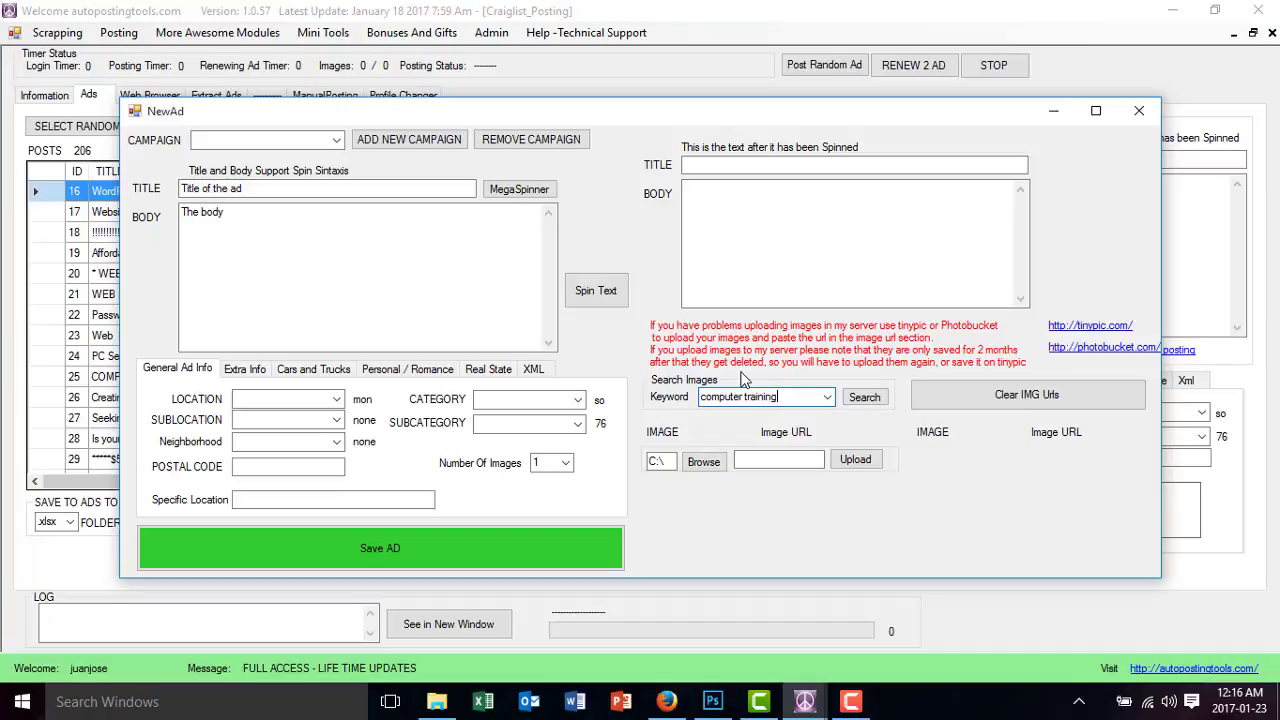
click(866, 397)
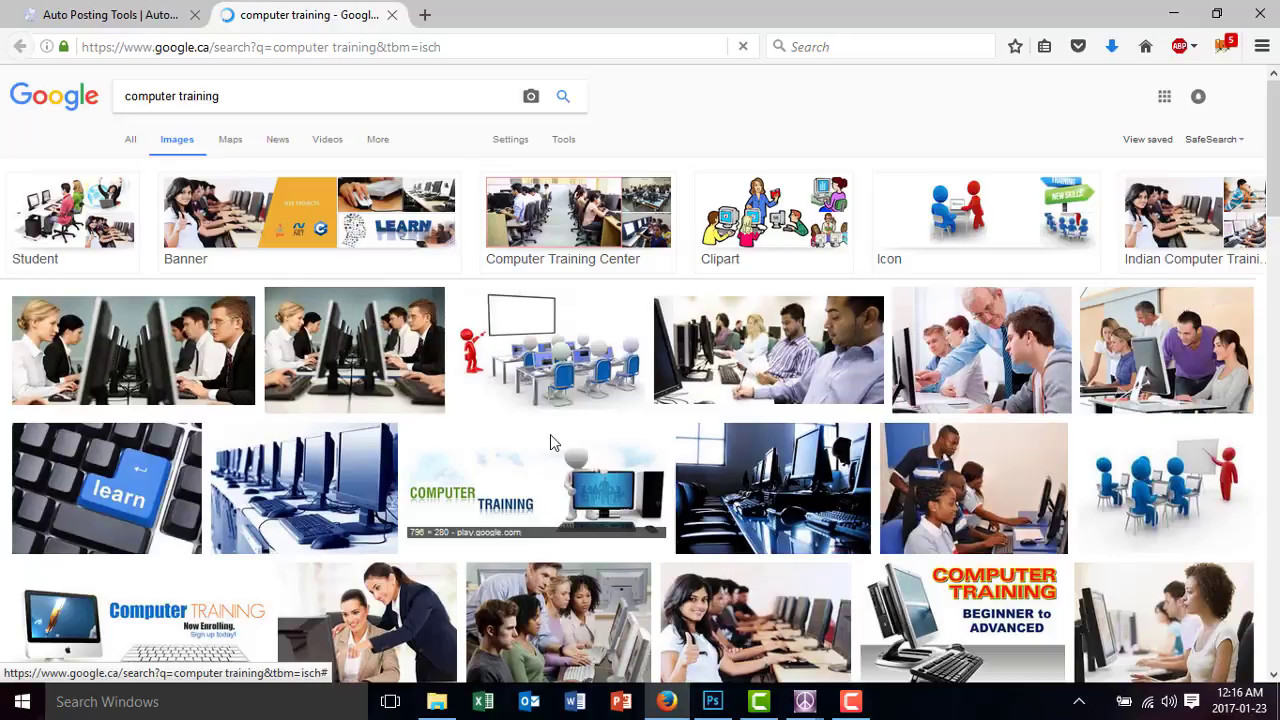
Open the full-size Computer Training banner with the white figure holding a monitor and copy its image address
scroll(684, 482, down, 4)
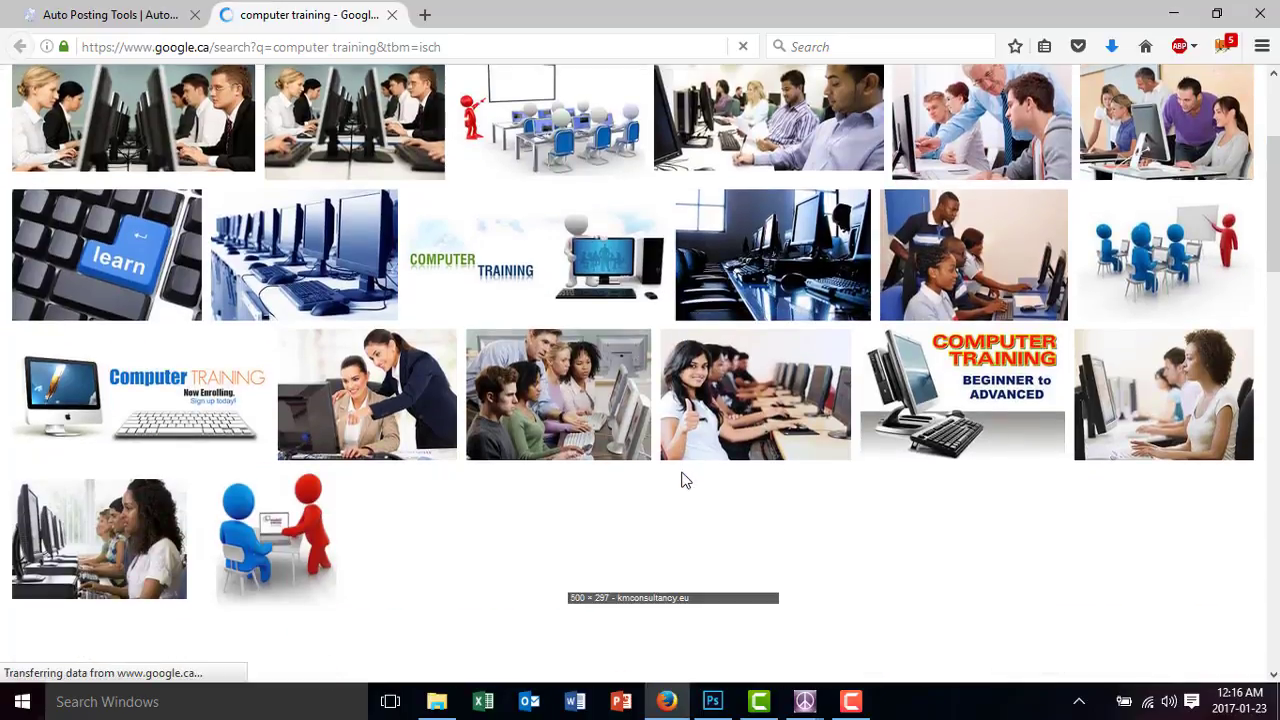
scroll(684, 482, up, 1)
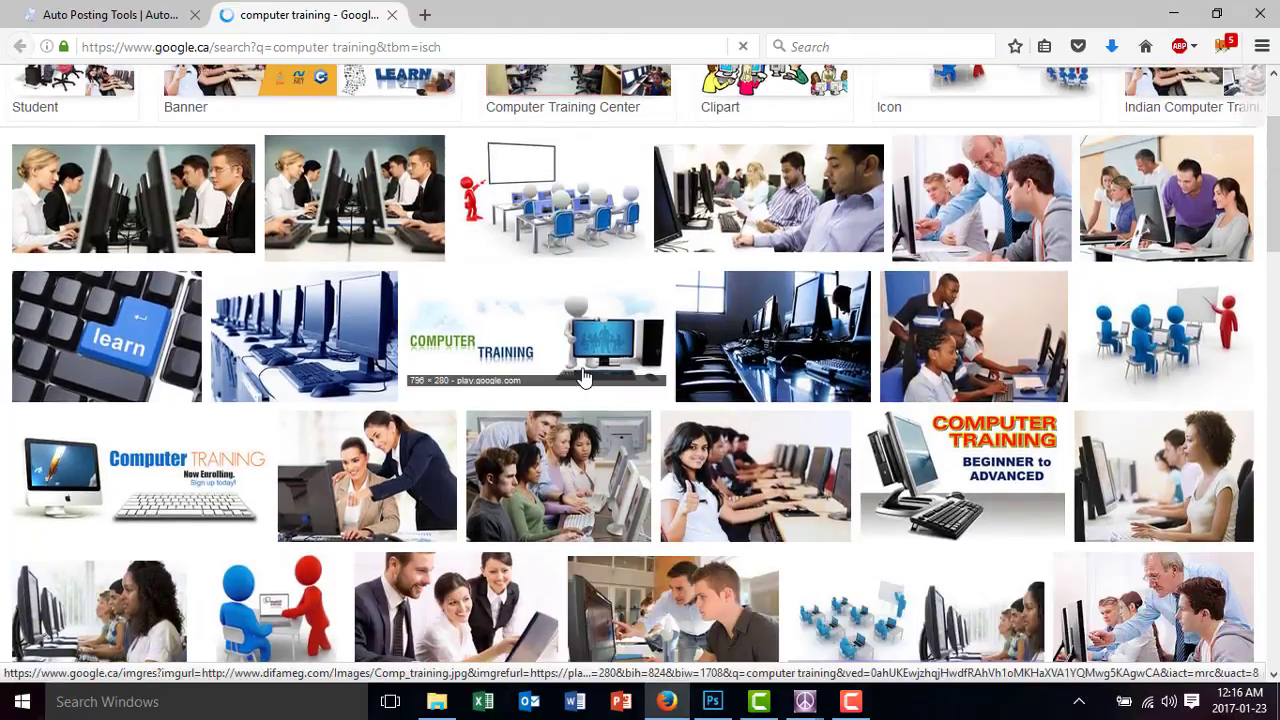
click(585, 376)
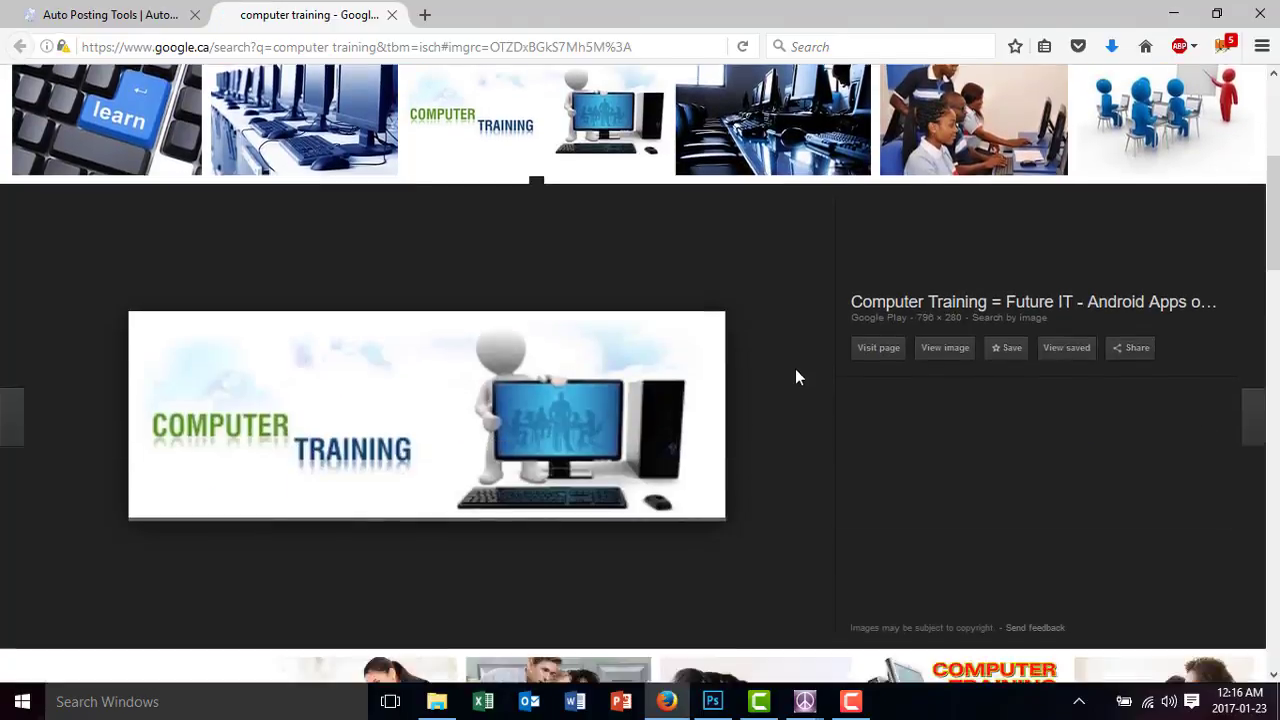
click(958, 350)
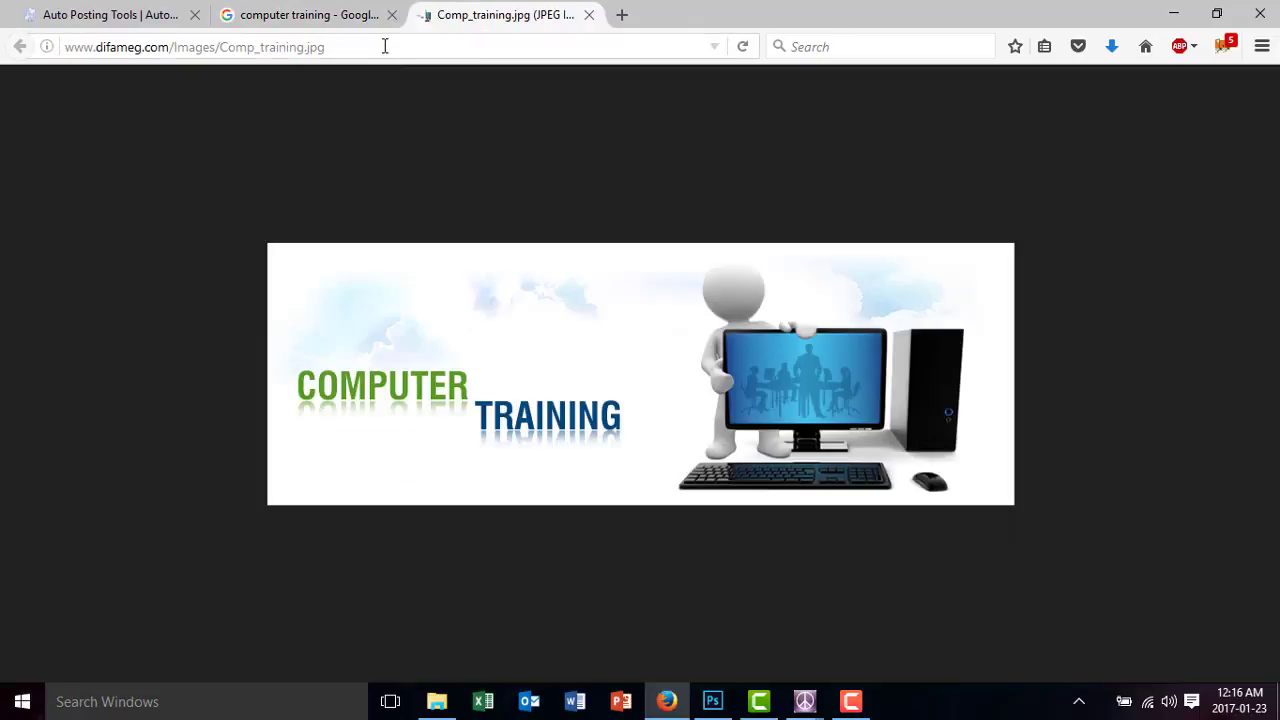
click(384, 46)
key(ctrl+c)
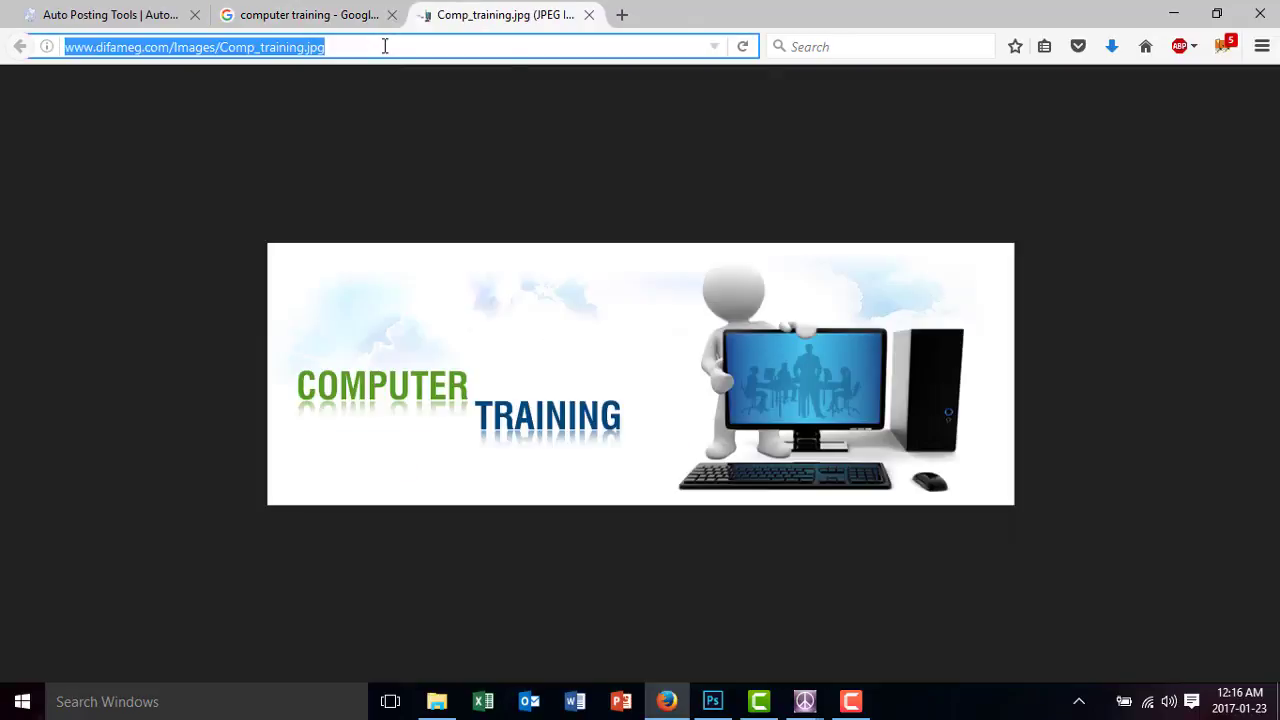
Return to the new ad, paste the copied address as the first image URL, and clear the image URLs
click(805, 701)
click(860, 607)
click(790, 460)
key(ctrl+v)
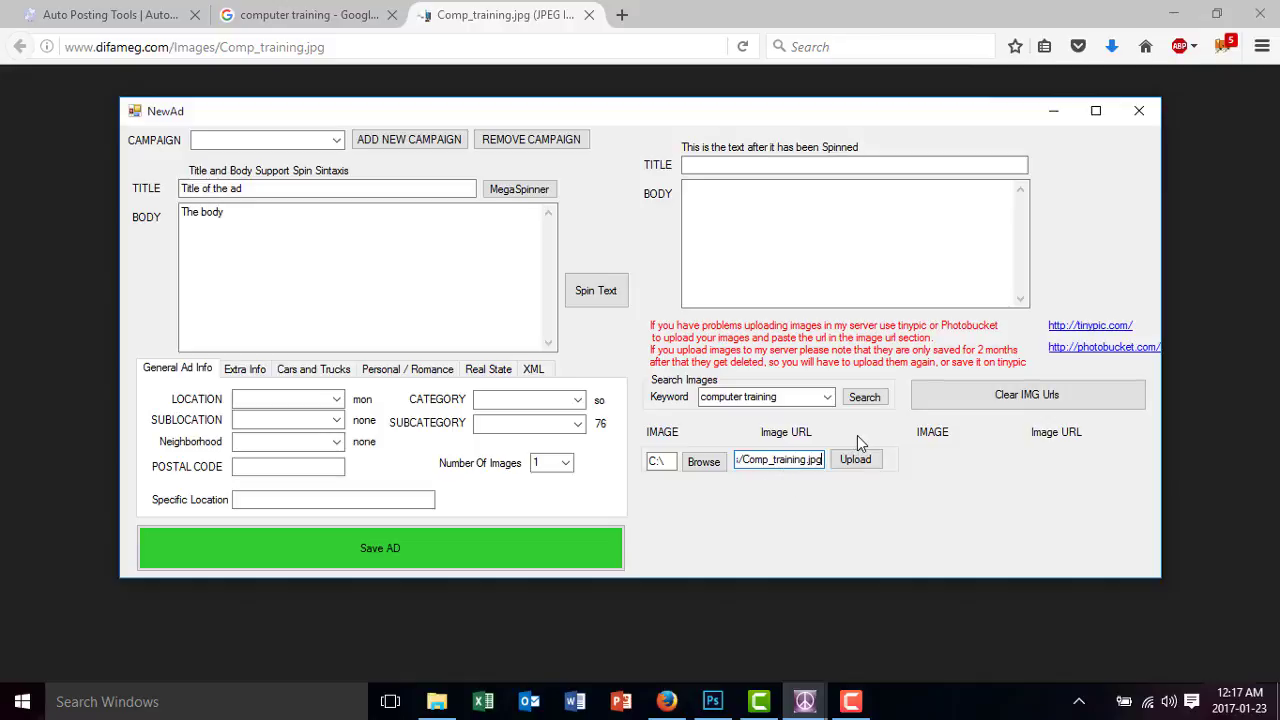
click(957, 410)
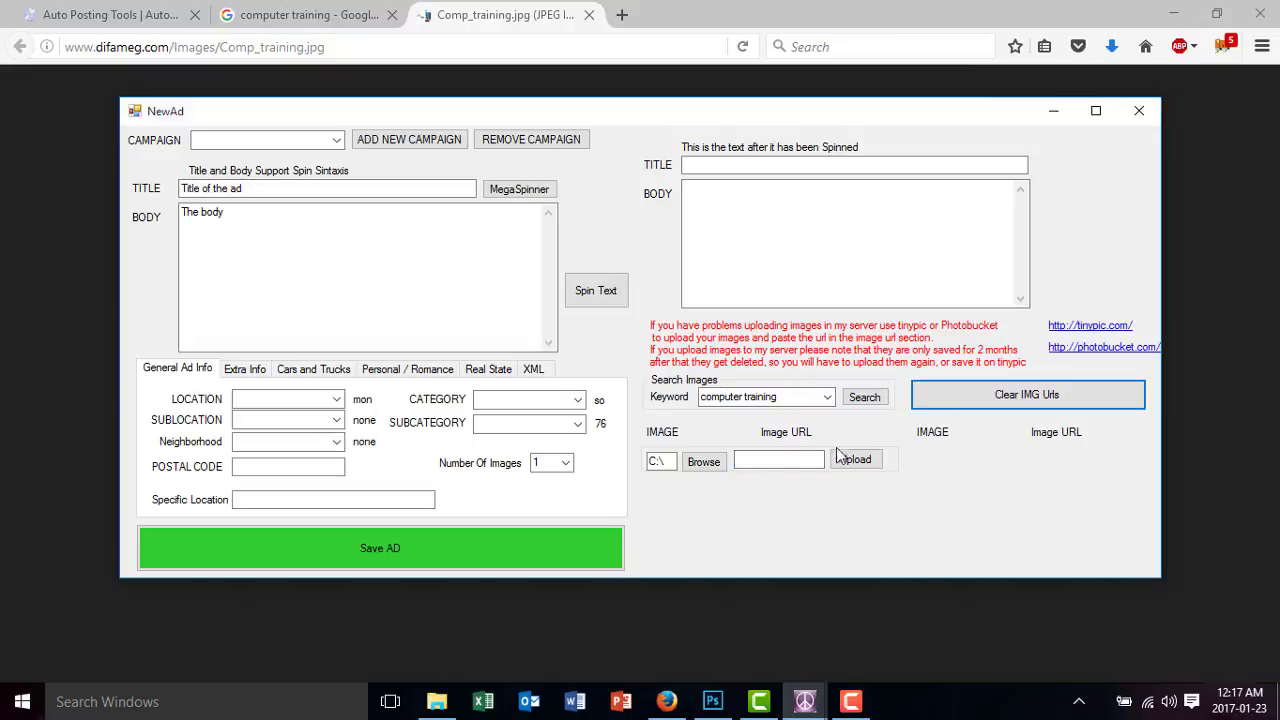
Start choosing a local image file for the ad and copy the Promotional images folder path from File Explorer
click(703, 462)
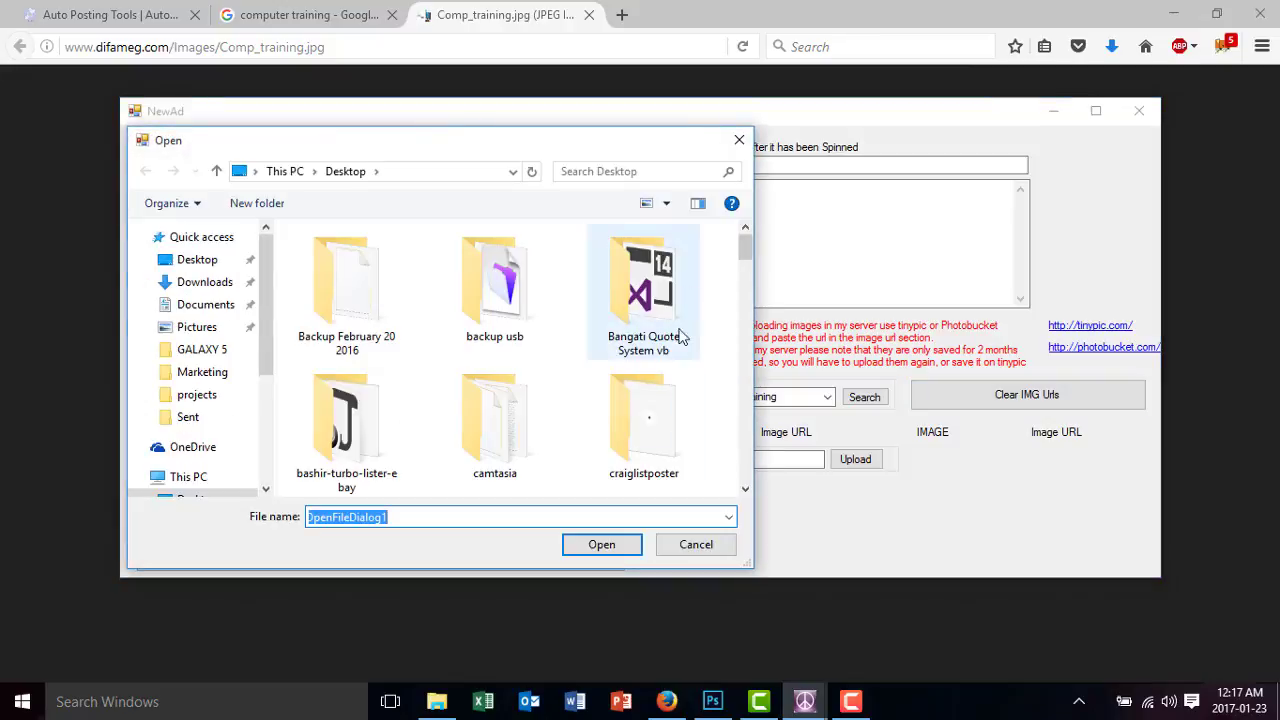
click(437, 701)
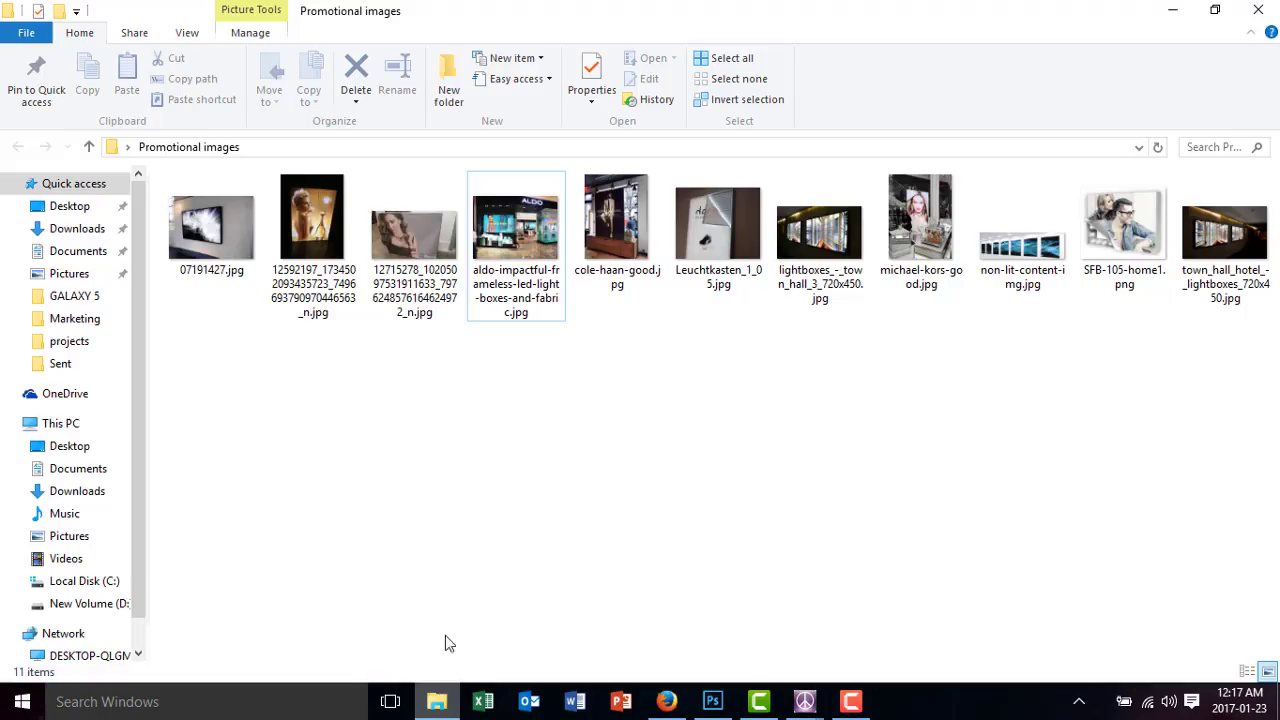
click(478, 150)
key(ctrl+c)
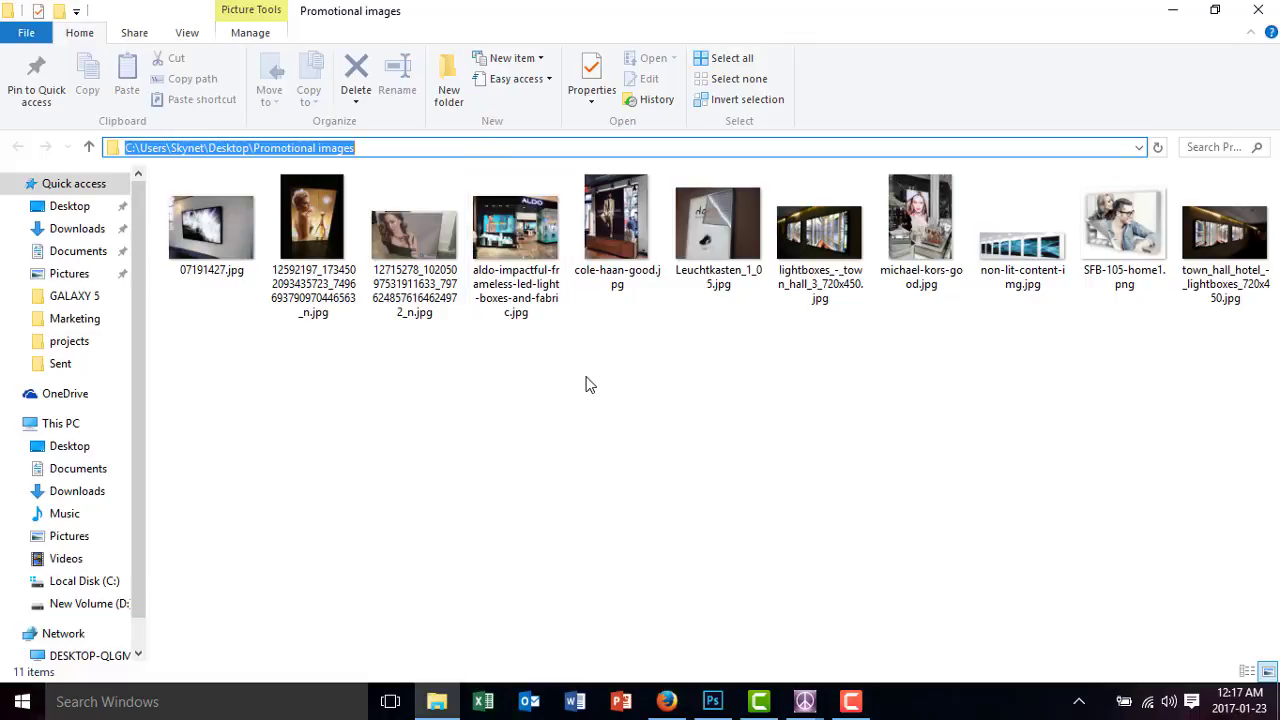
Return to the ad's file selection, go to the copied Promotional images path and choose lightboxes_-_town_hall_3_720x450.jpg
click(806, 703)
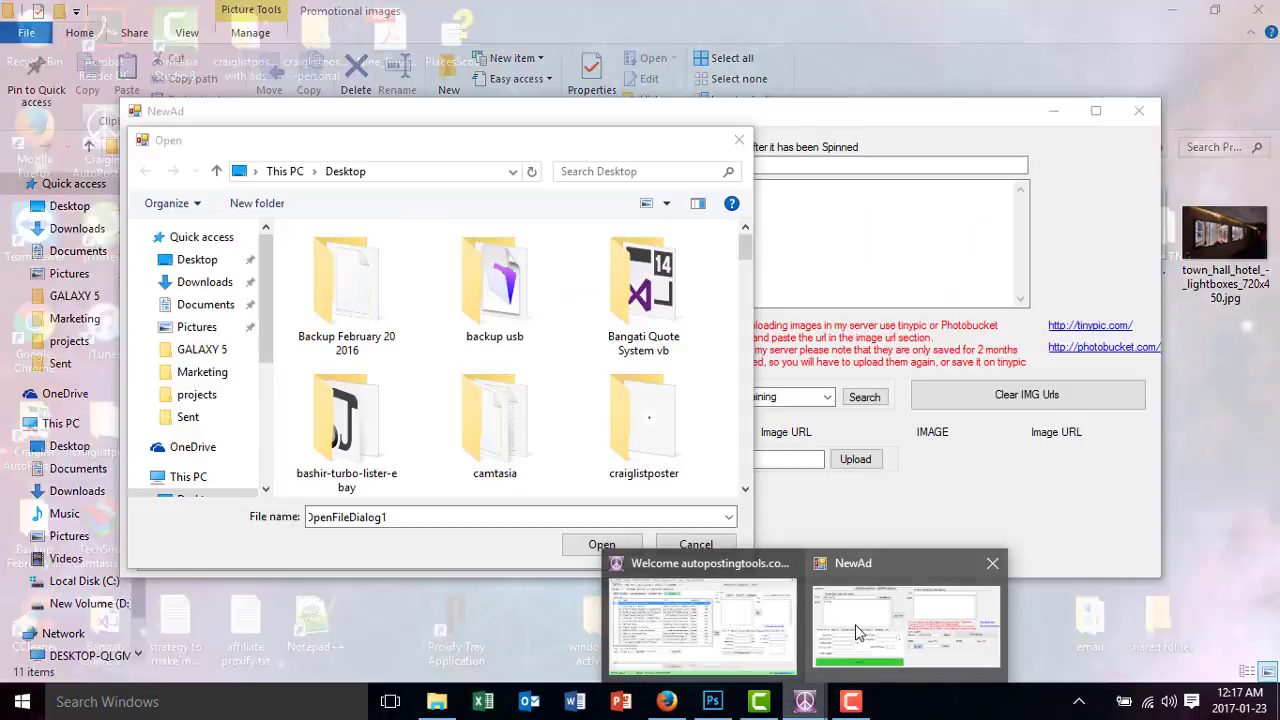
click(850, 660)
key(ctrl+v)
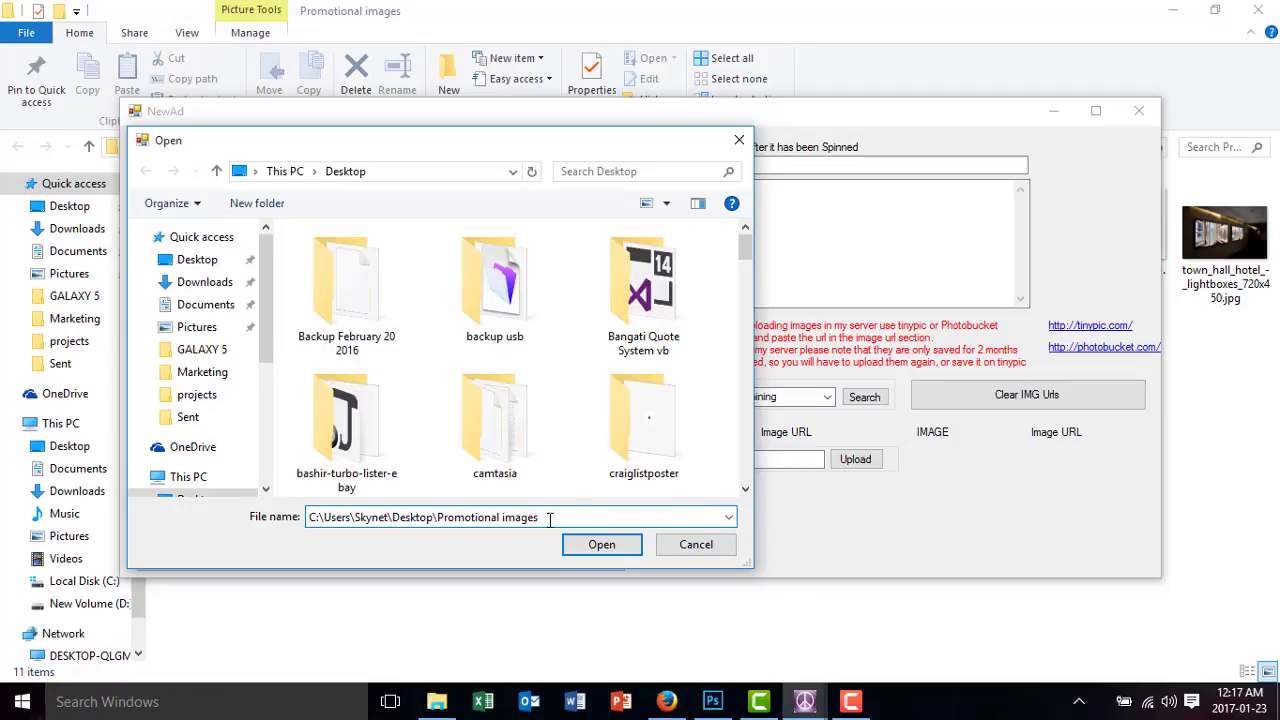
click(601, 544)
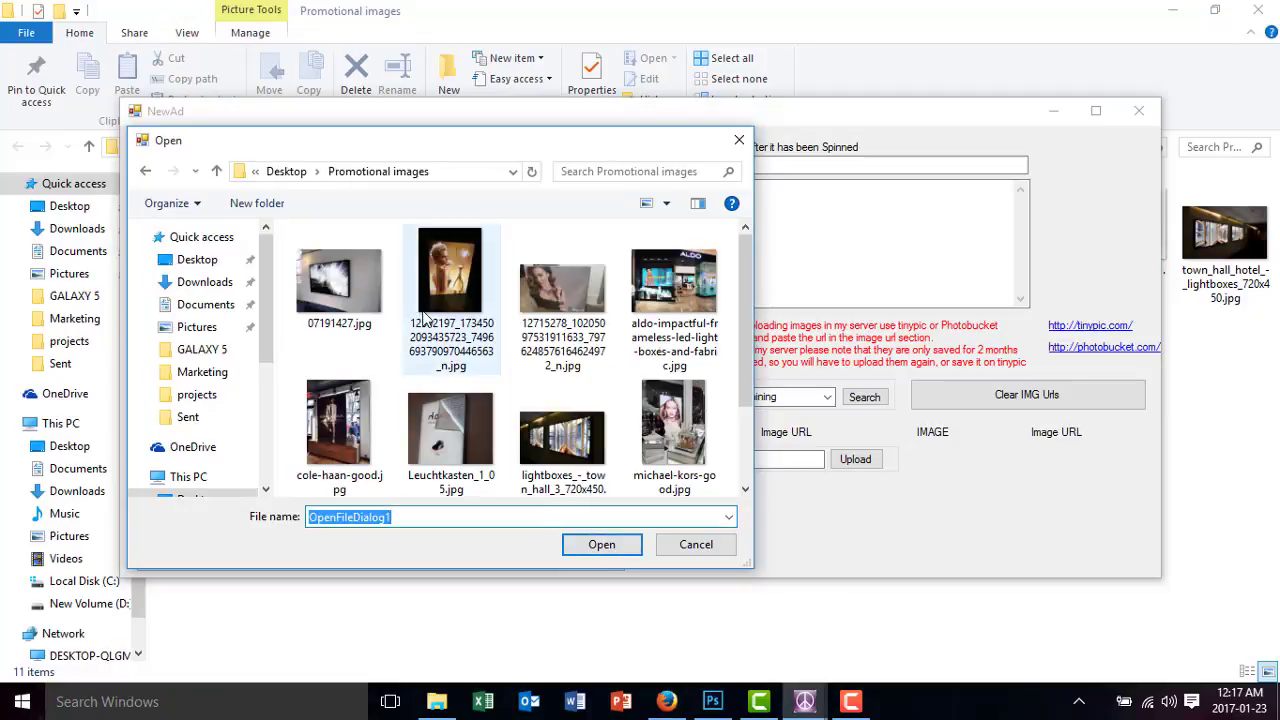
click(560, 430)
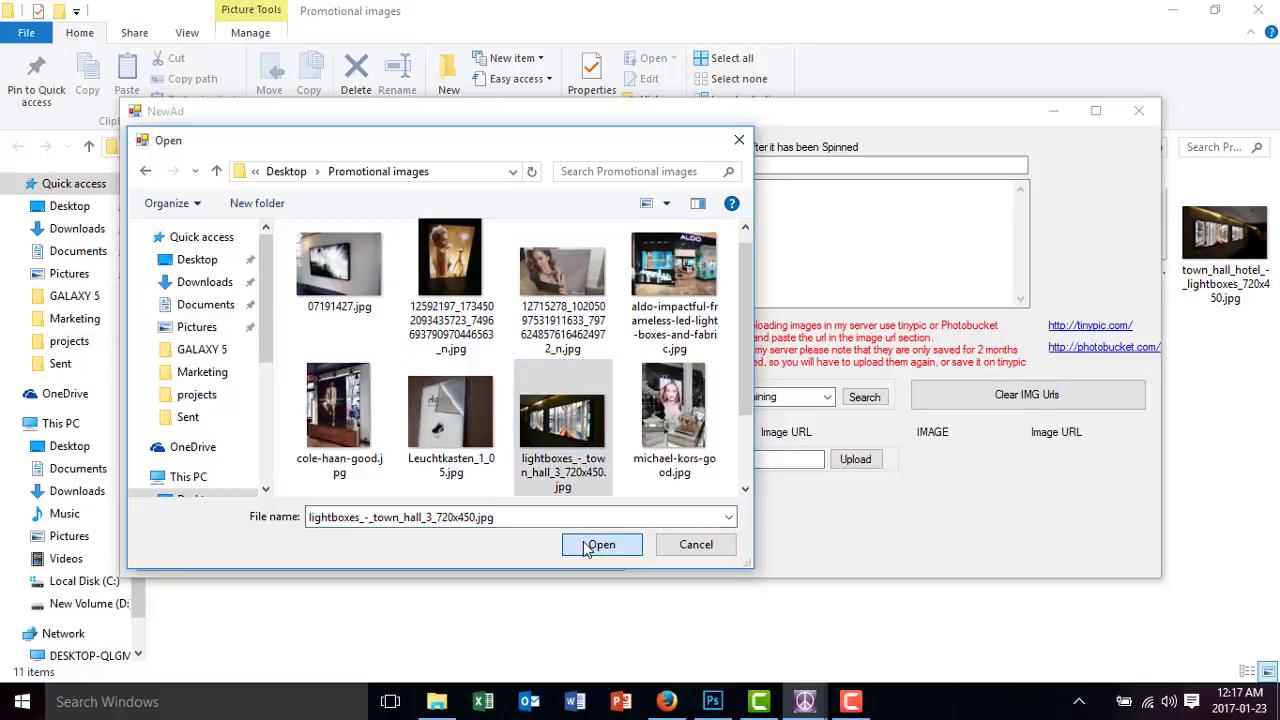
click(588, 544)
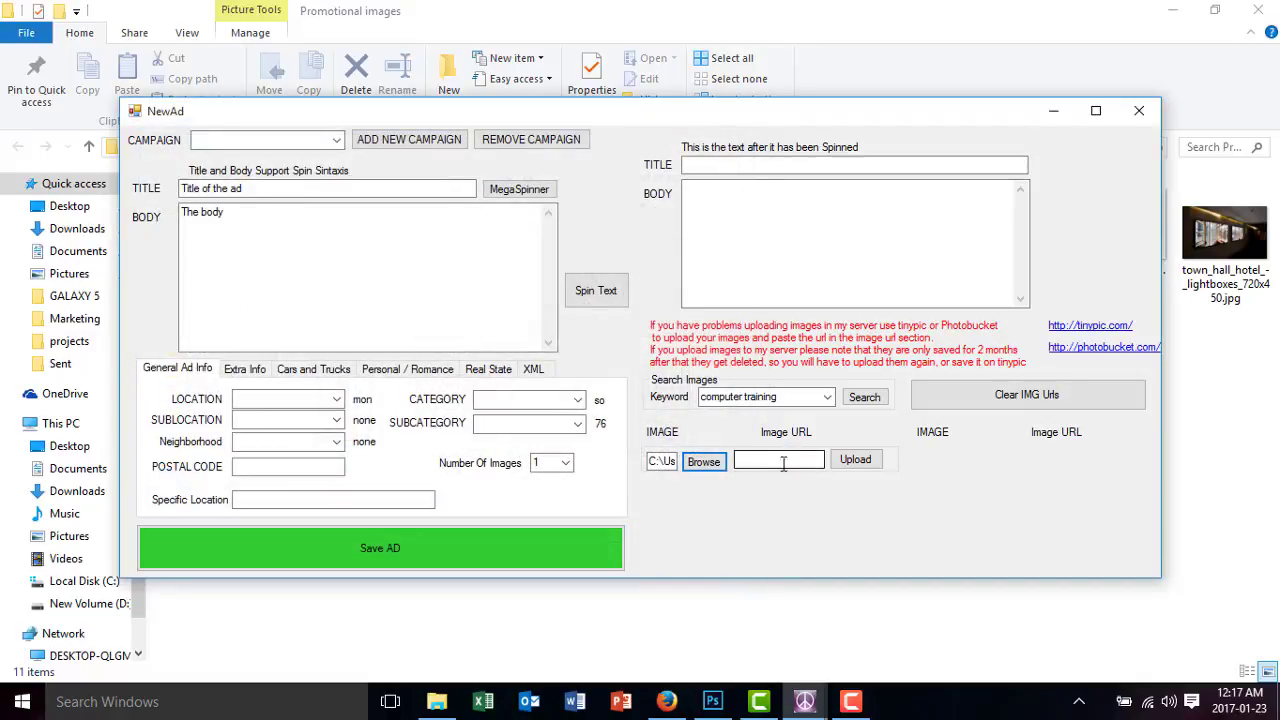
Check the chosen image's path, upload the image to the server, and highlight its generated image URL
drag(652, 461, 716, 462)
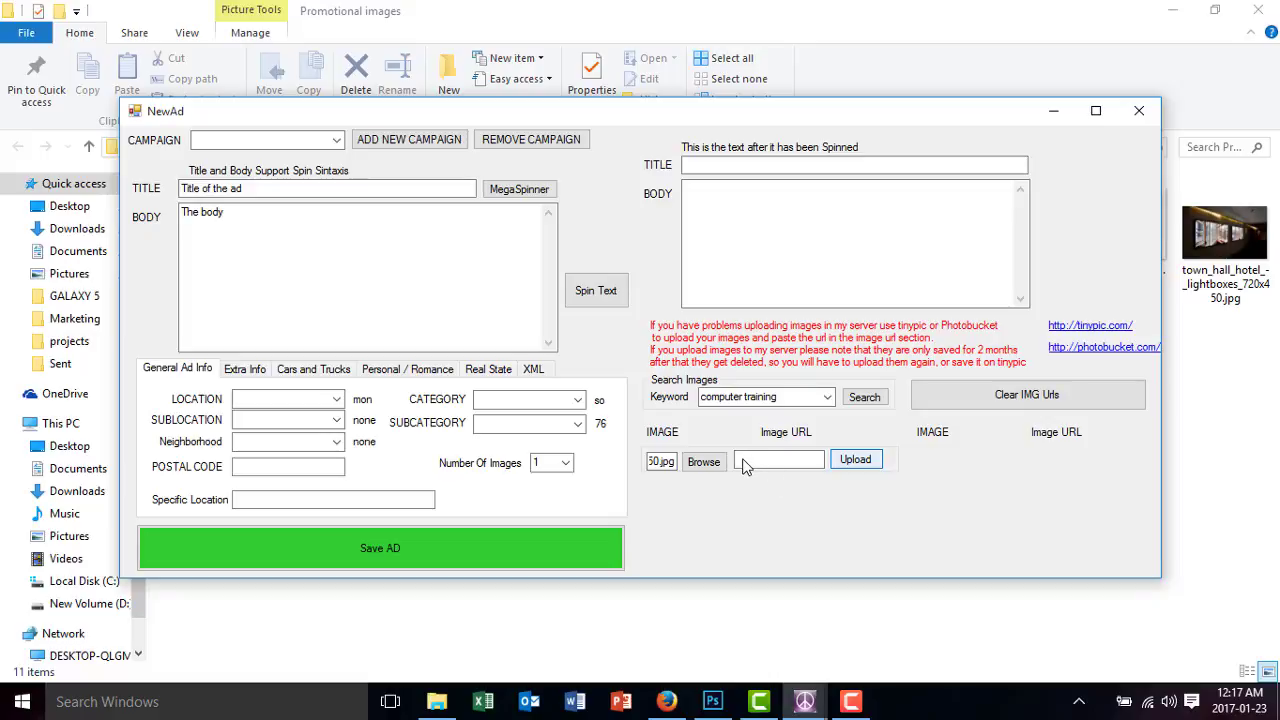
drag(800, 459, 745, 458)
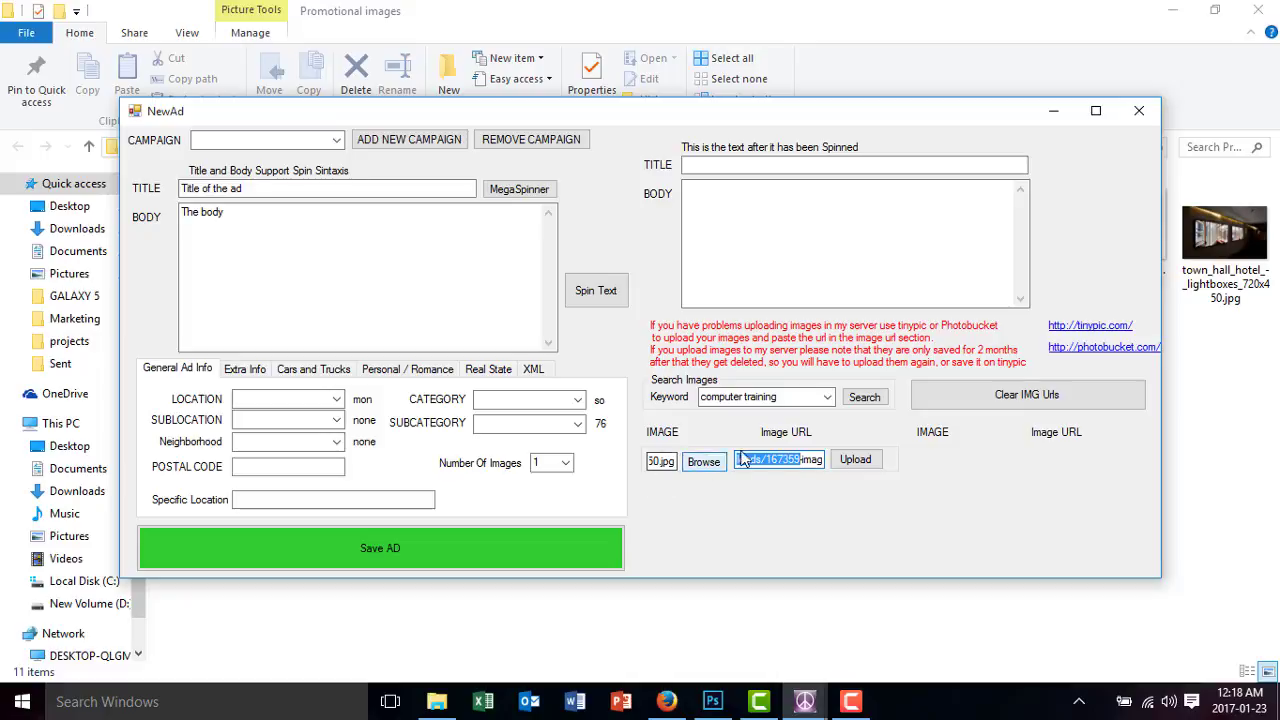
Copy the uploaded image's generated URL and open it in the browser to check the picture
drag(795, 466, 679, 461)
click(666, 701)
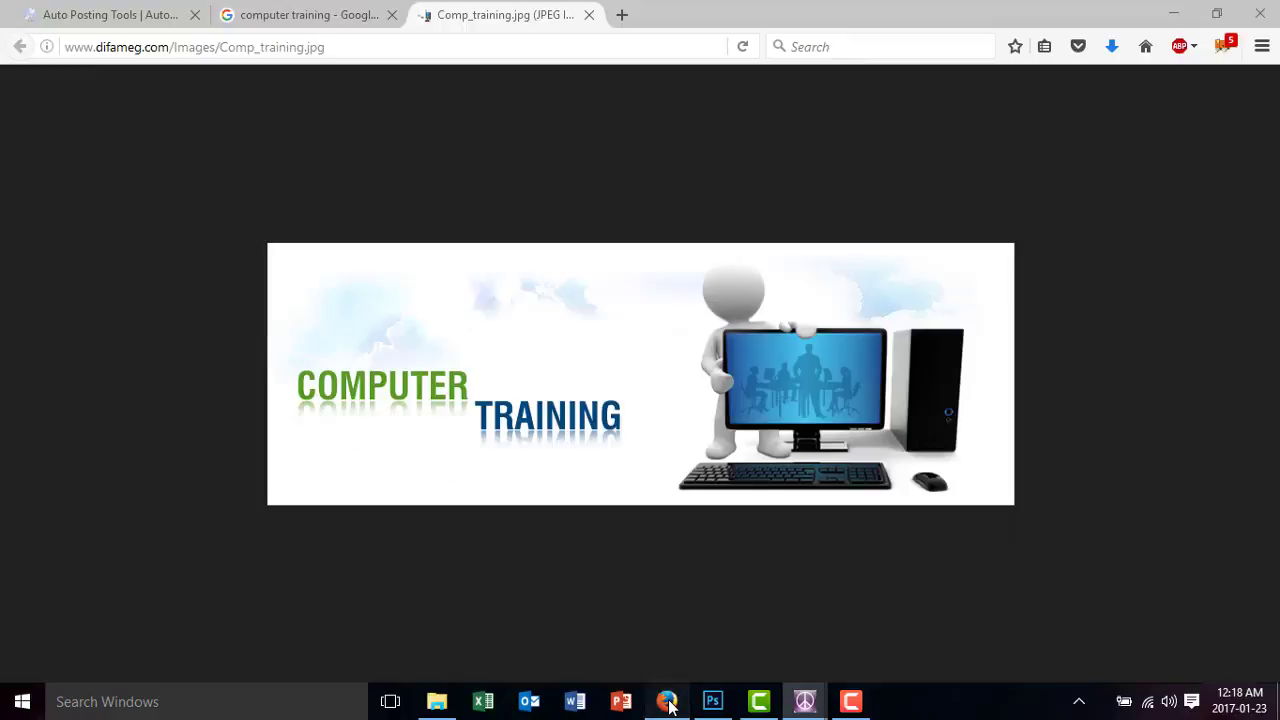
text(http://josegarcia.ca/uploads/167359-imagead.jpg)
key(Return)
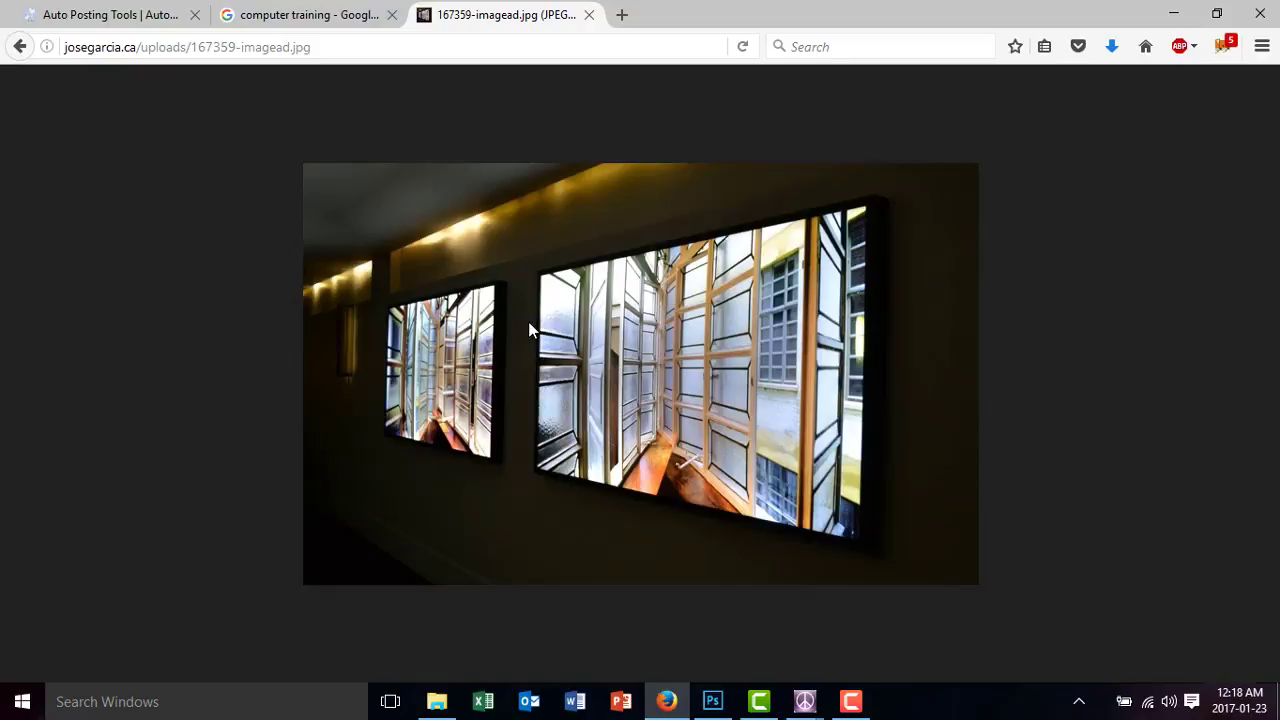
Return to the new ad, open the tinypic.com link, and minimize the ad window to reach the upload page
mouse_move(803, 709)
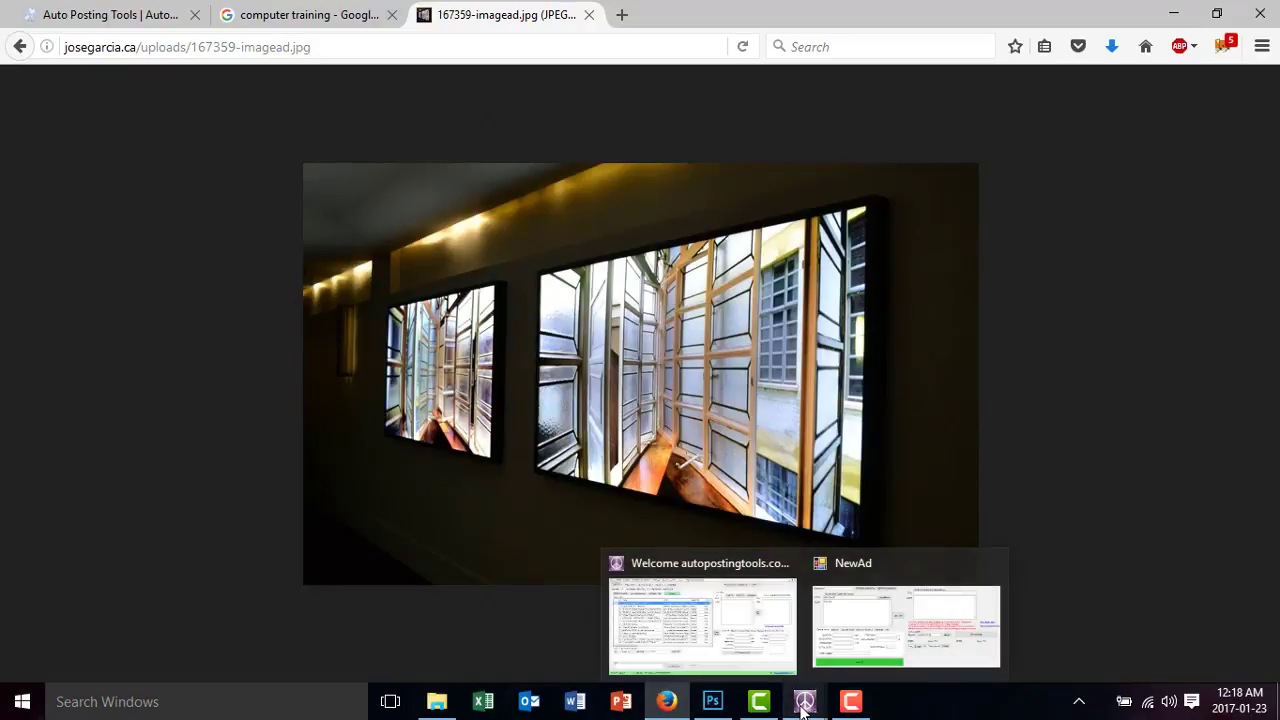
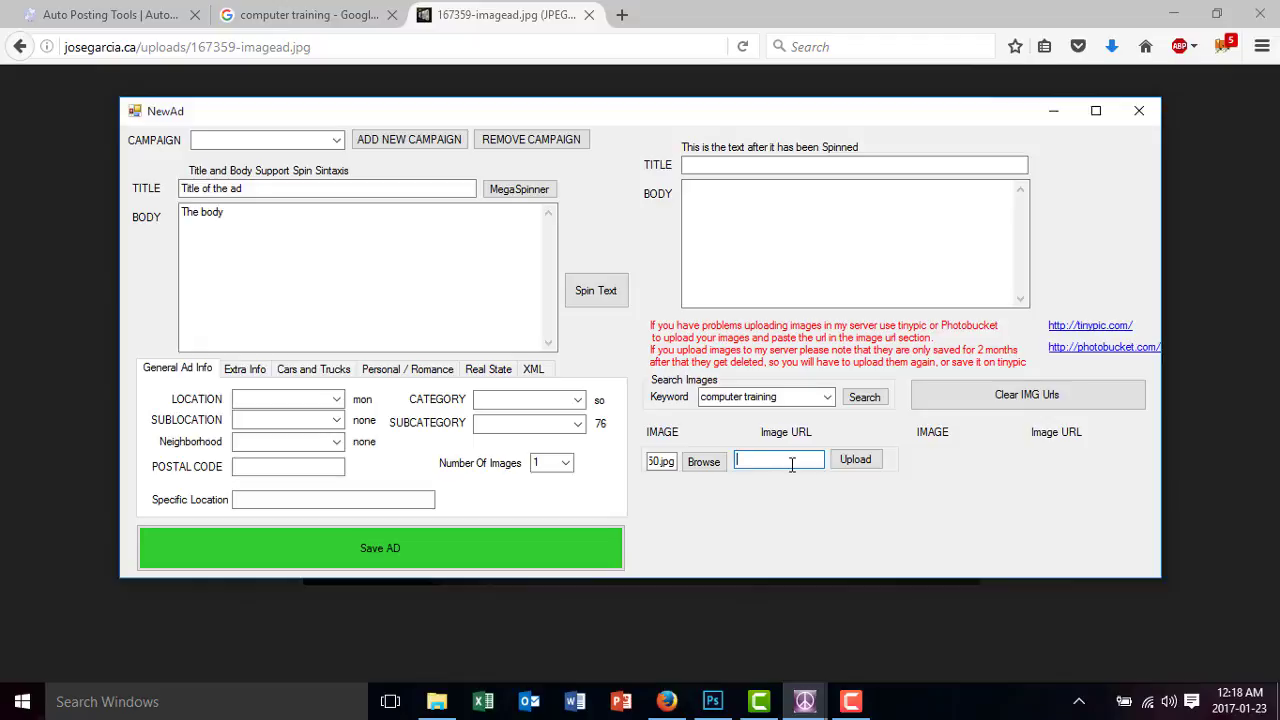
click(1076, 334)
click(983, 286)
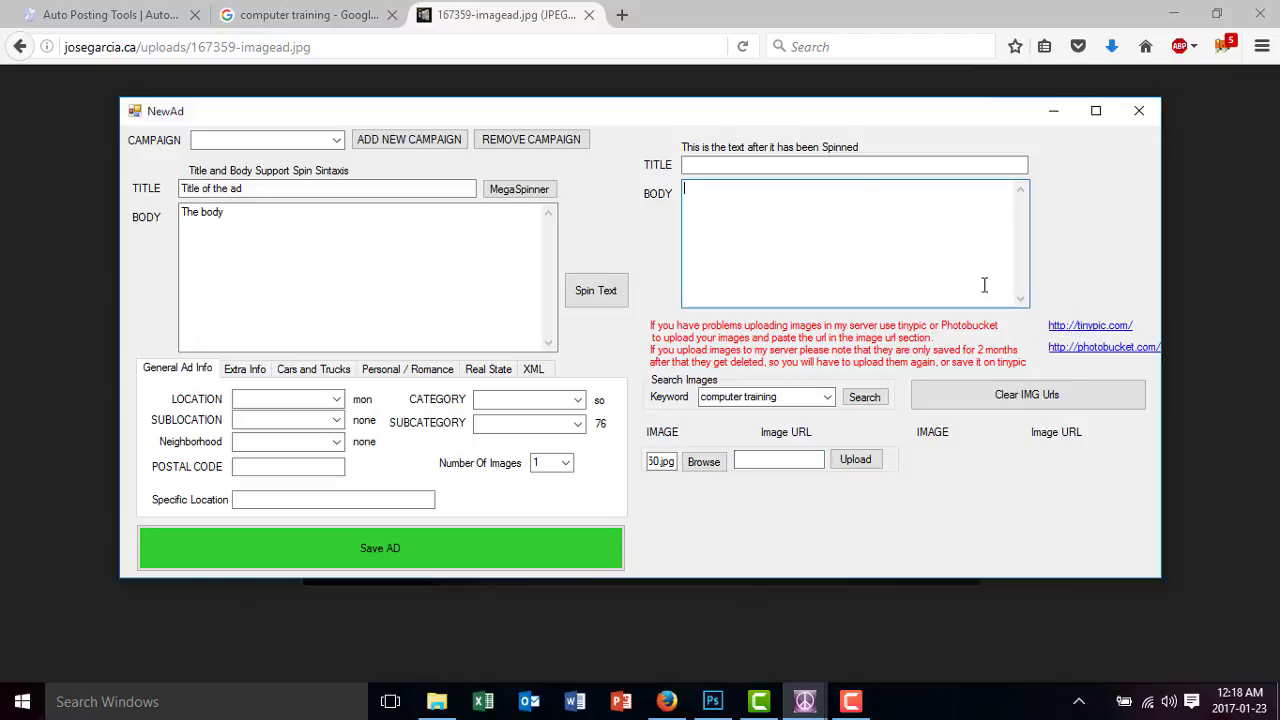
click(1051, 113)
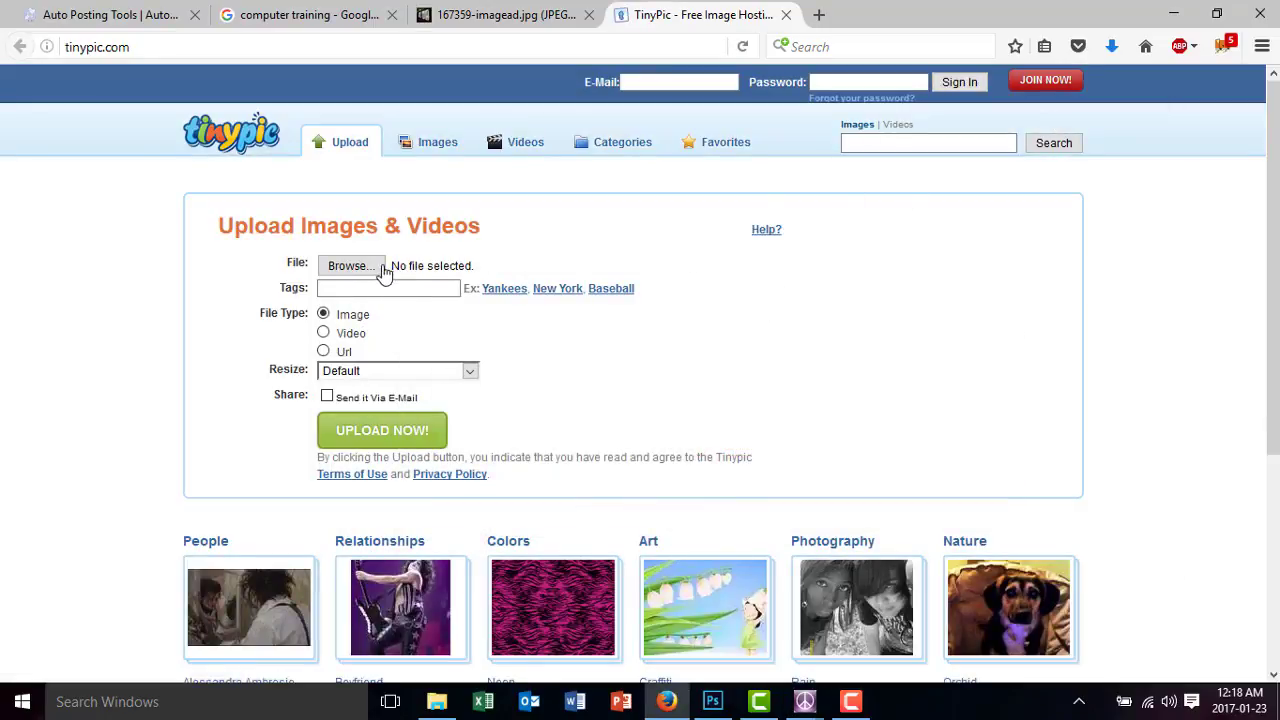
Start choosing a file for the TinyPic upload and copy the Promotional images folder path from File Explorer
click(372, 268)
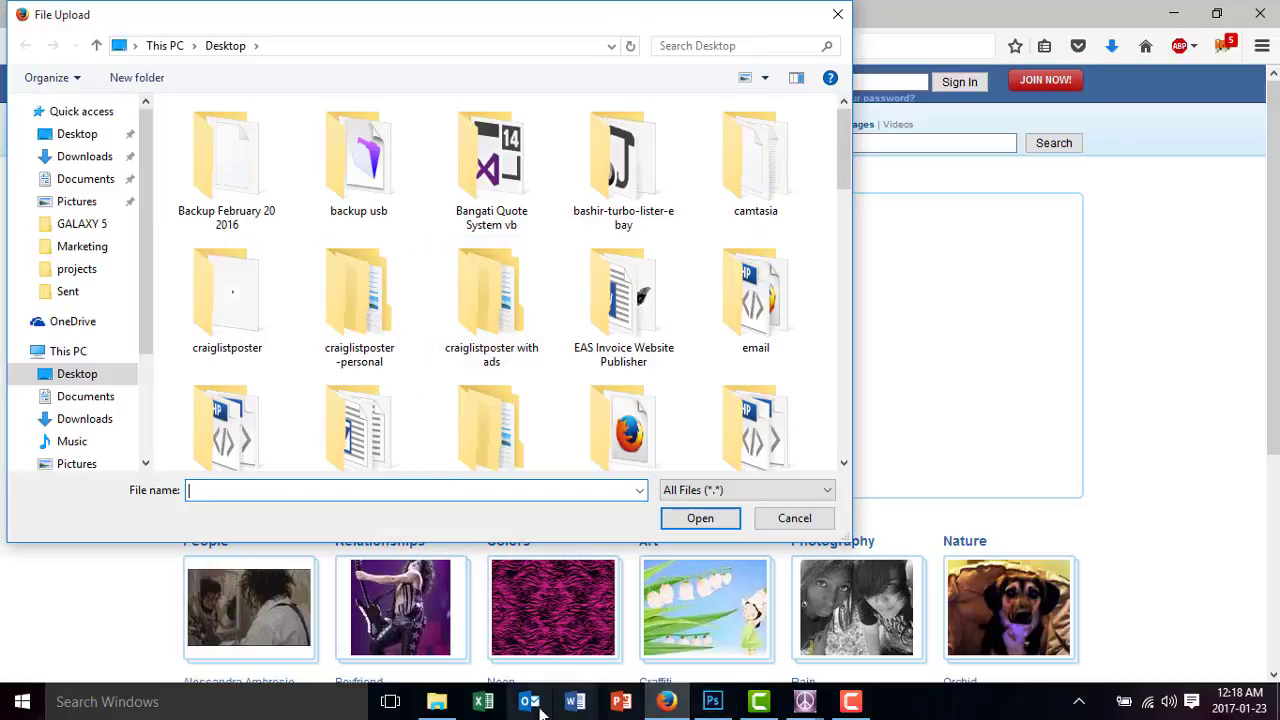
click(438, 703)
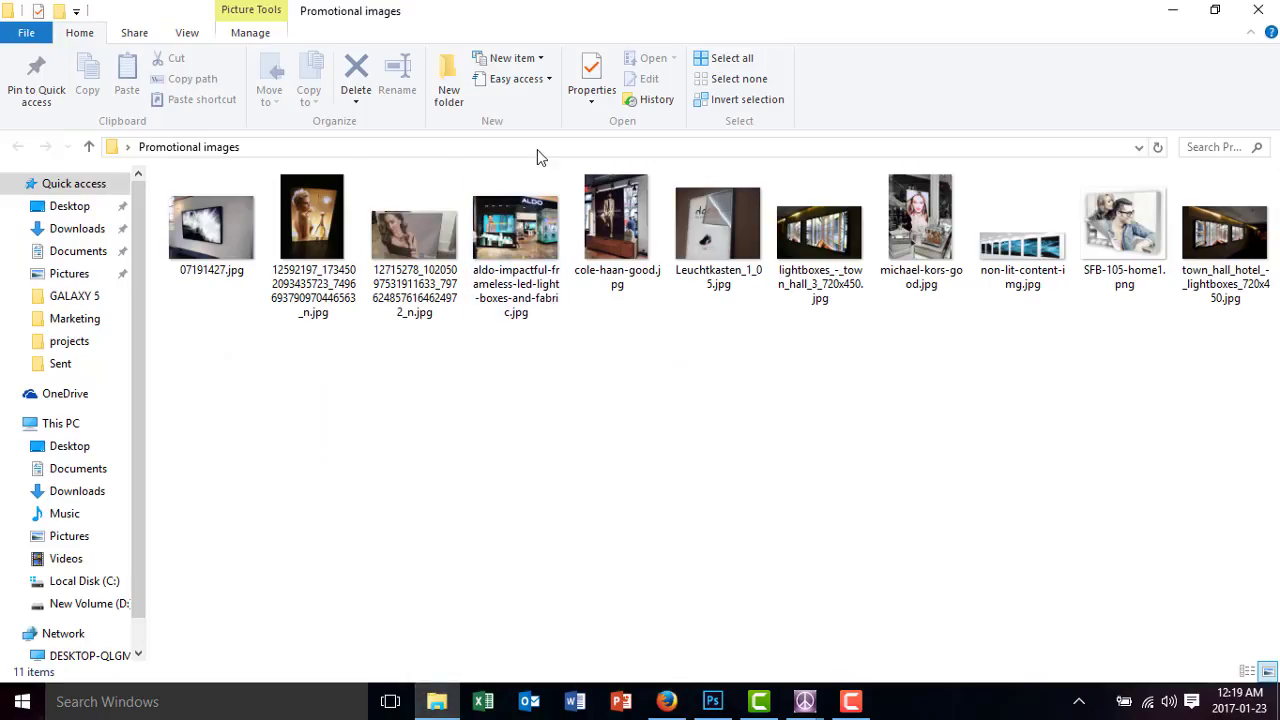
click(538, 153)
key(ctrl+c)
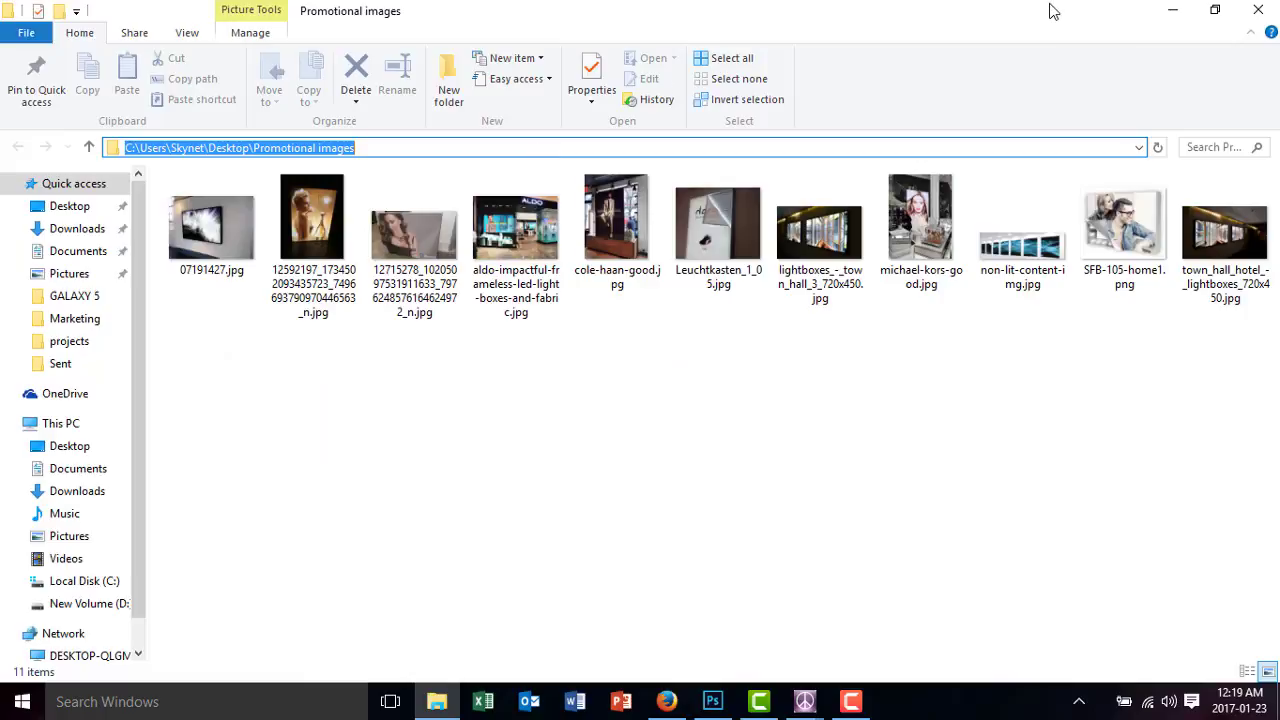
click(1172, 10)
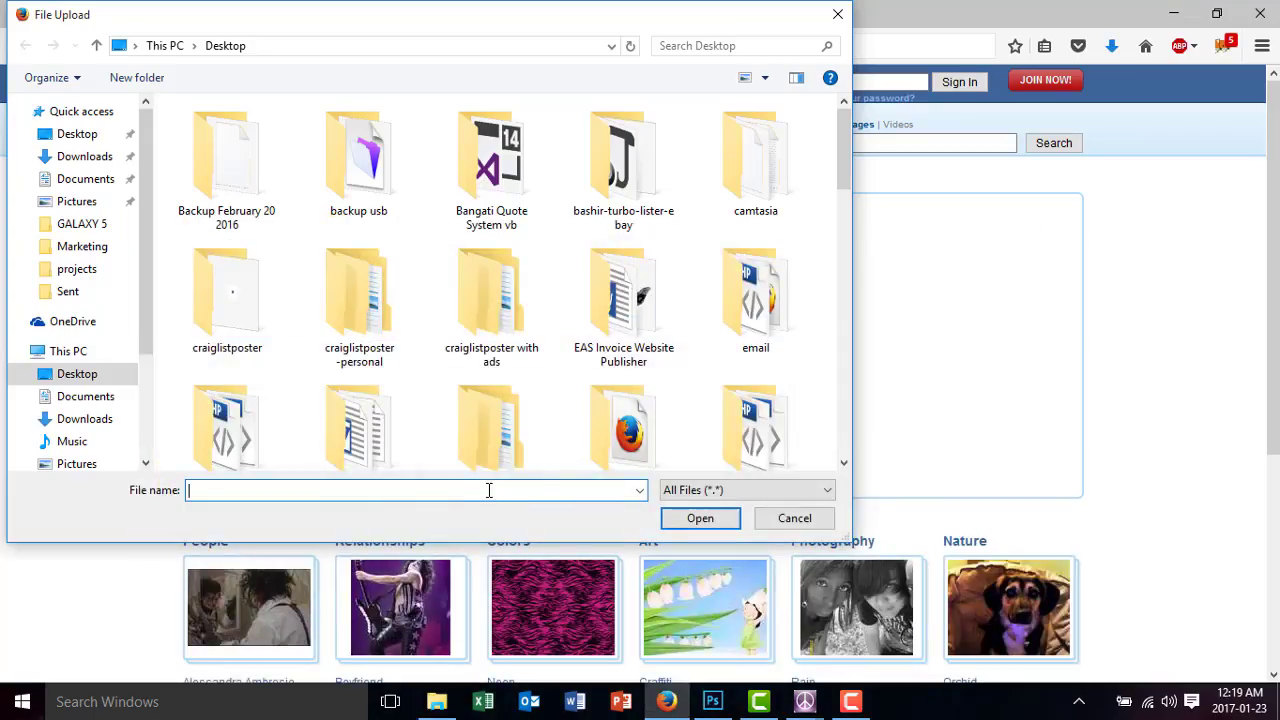
Go to the copied Promotional images path in the file selection and choose 07191427.jpg for the upload
key(ctrl+v)
click(698, 518)
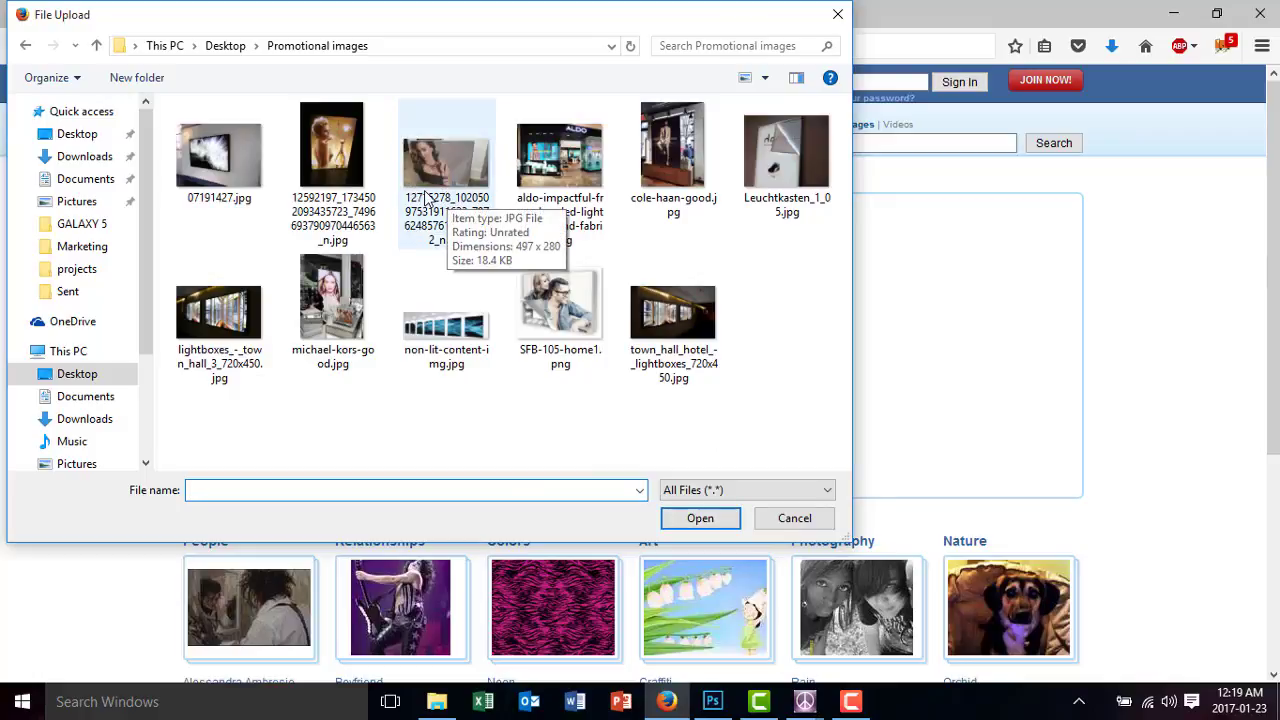
click(240, 177)
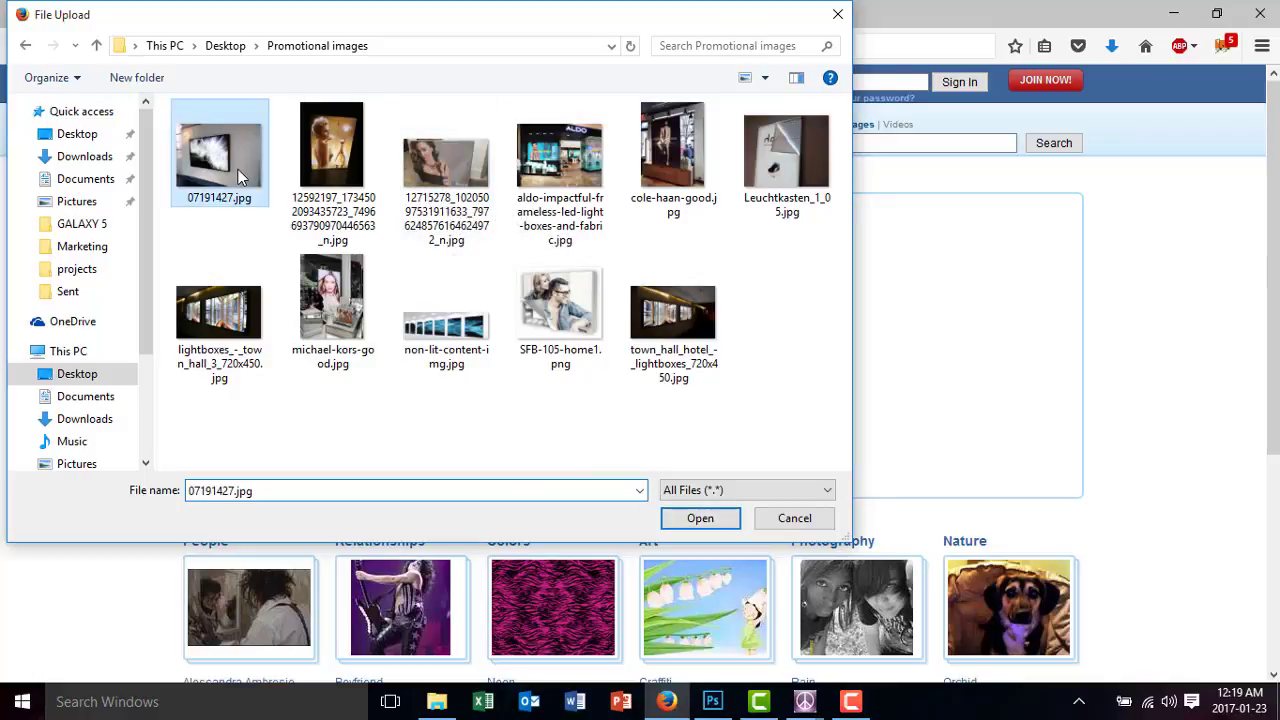
click(697, 519)
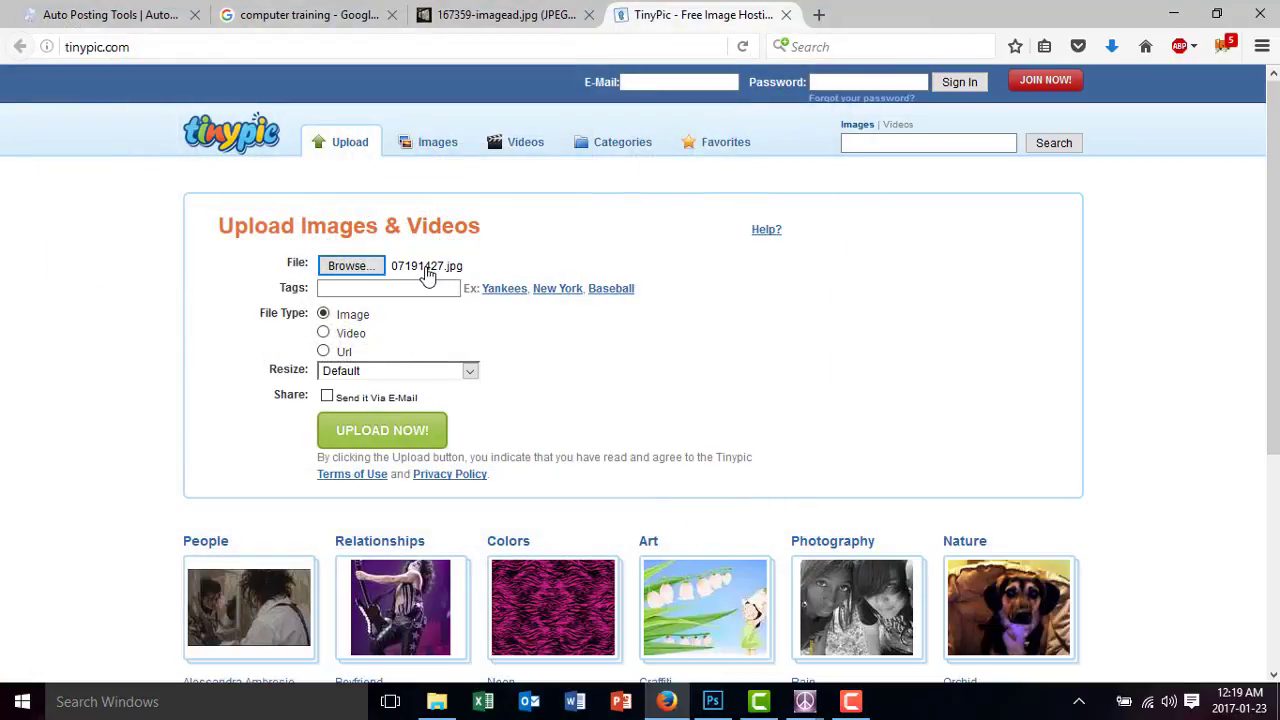
Submit the image to TinyPic, activate Adobe Flash for the challenge, and allow and remember the plugin
click(396, 435)
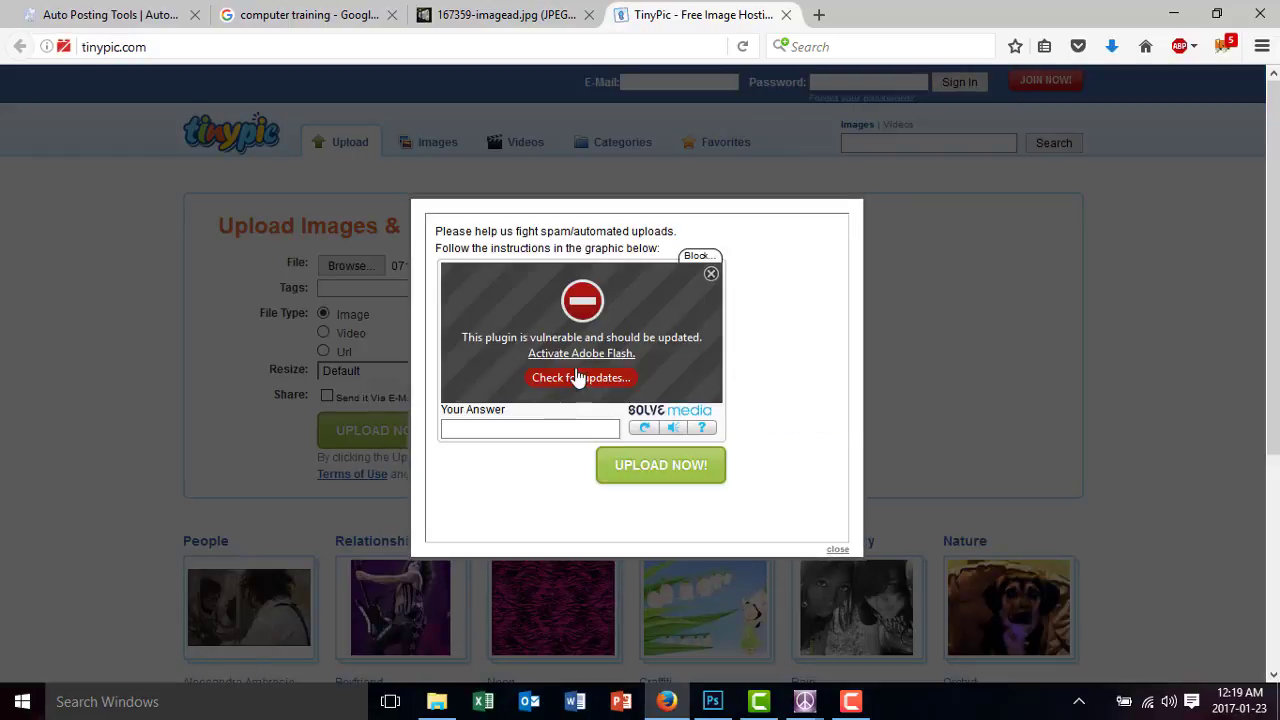
click(612, 358)
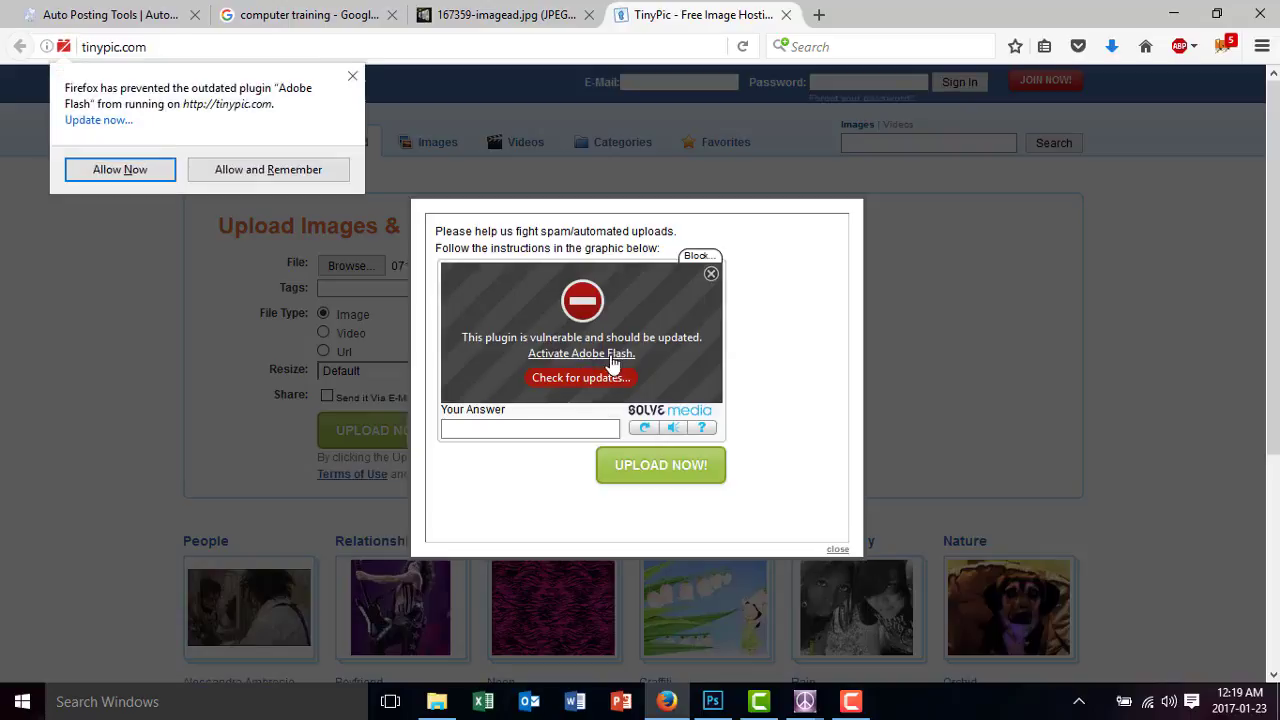
click(310, 170)
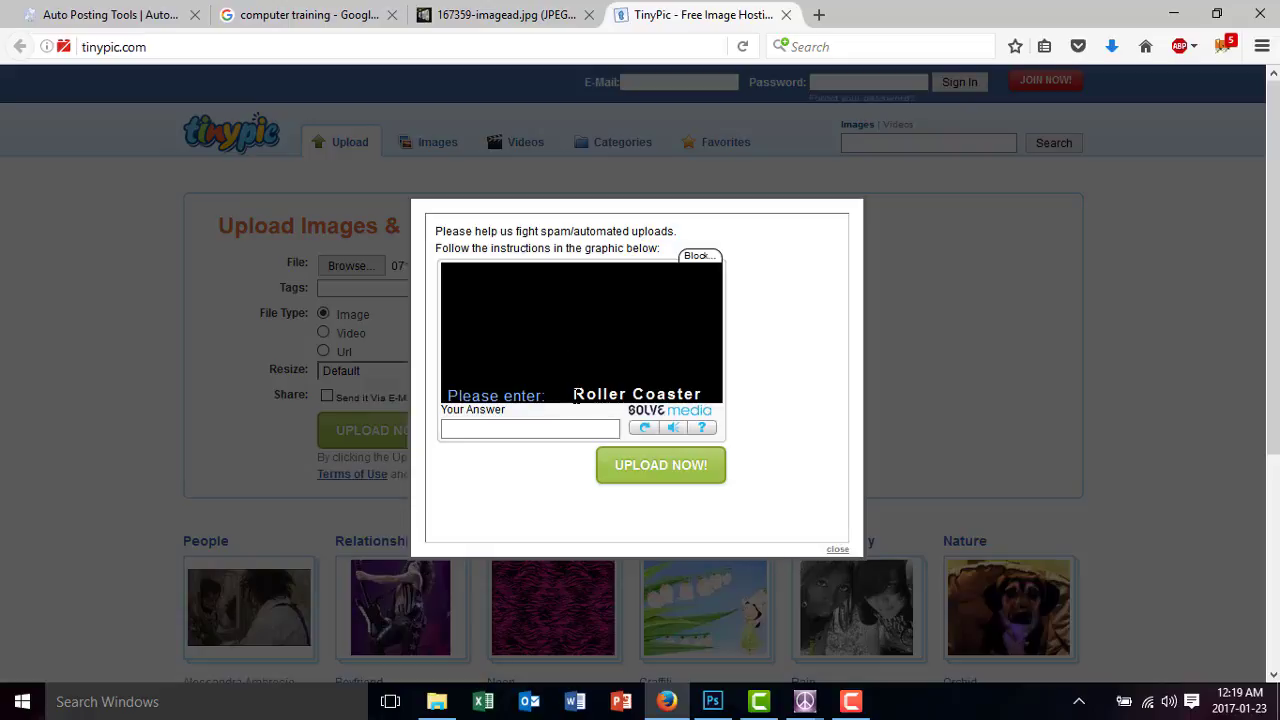
Answer the anti-spam challenge with Roller Coaster and complete the image upload
click(560, 428)
text(T)
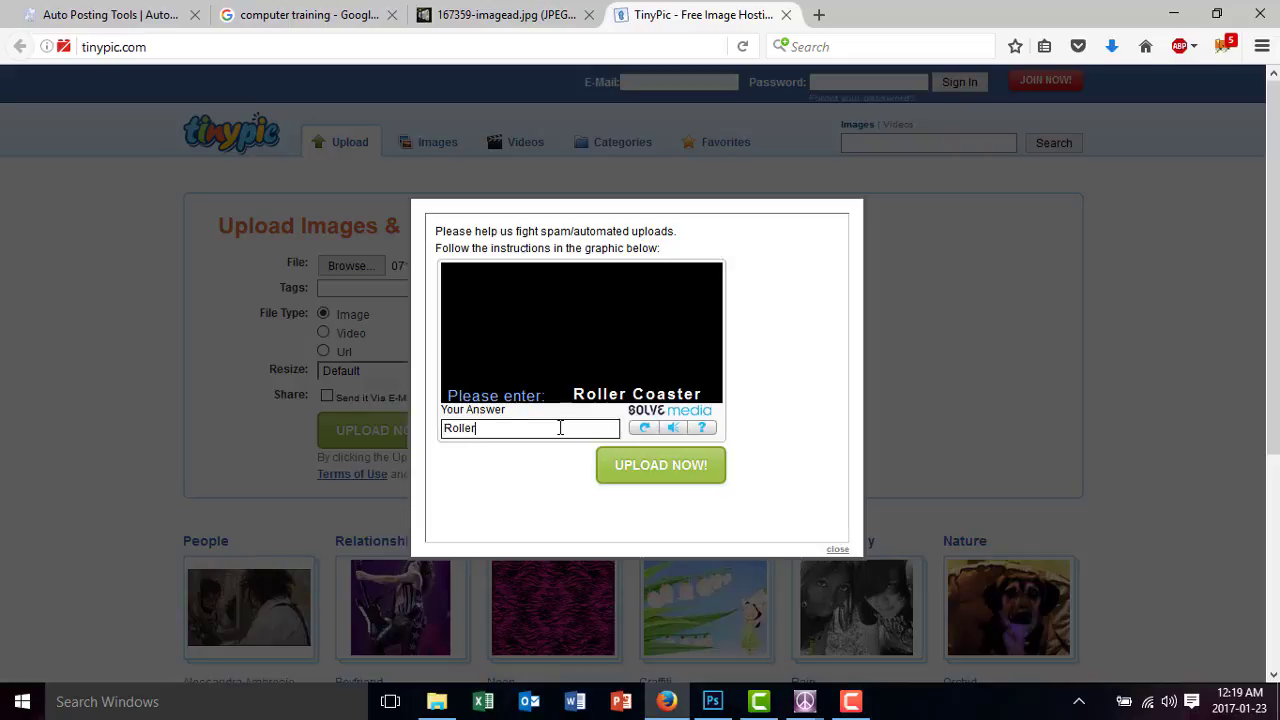
text(oller Coaster)
click(623, 477)
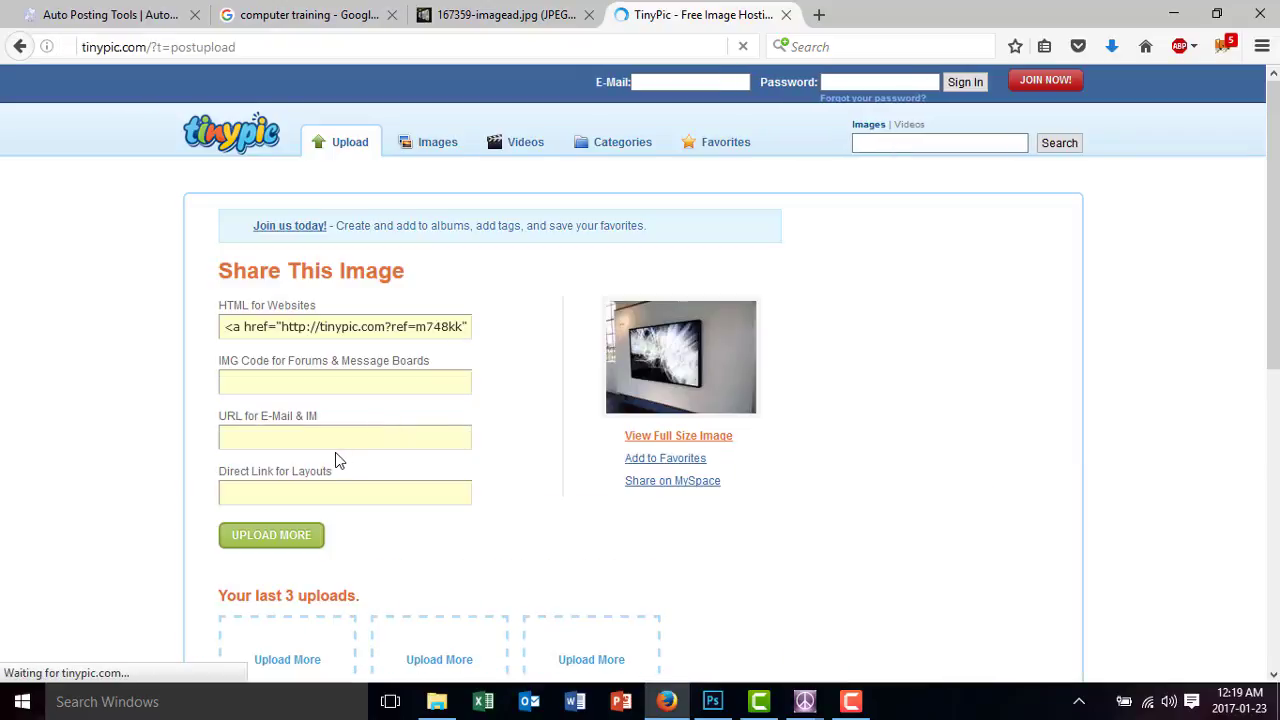
Copy TinyPic's Direct Link for Layouts and paste it into the new ad's Image URL
double_click(420, 493)
drag(287, 490, 220, 492)
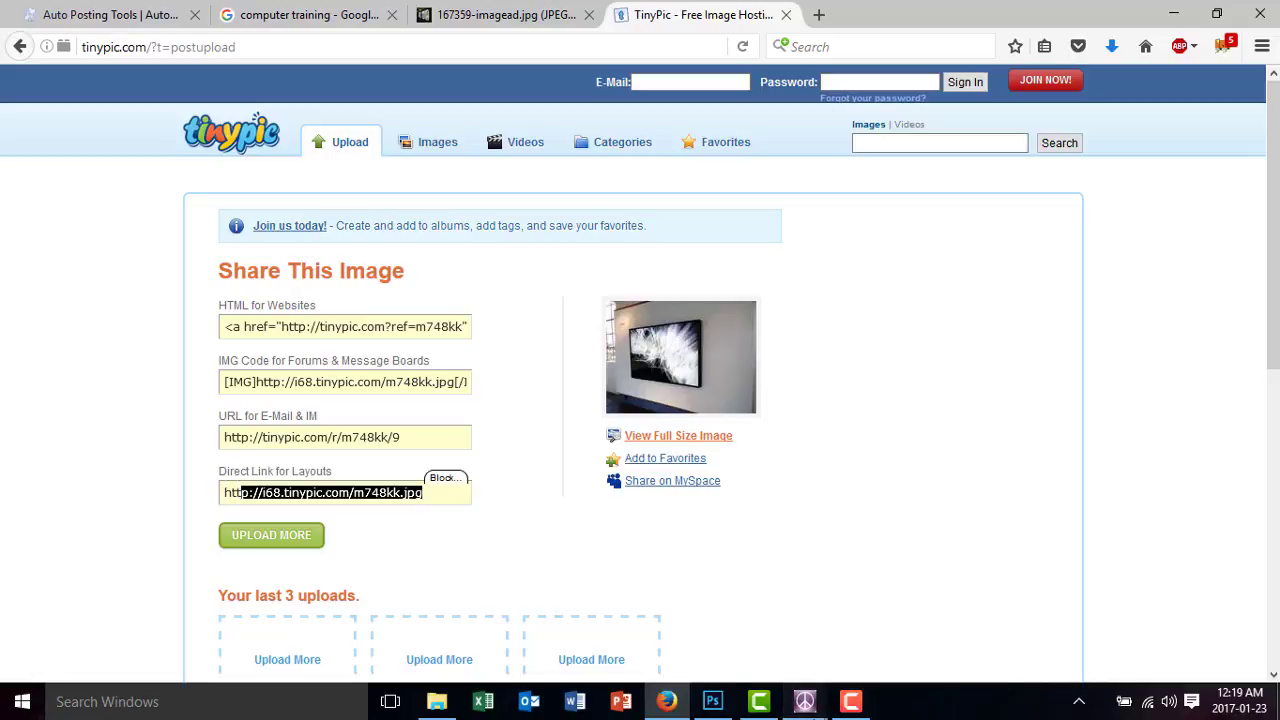
click(805, 701)
click(862, 612)
click(778, 459)
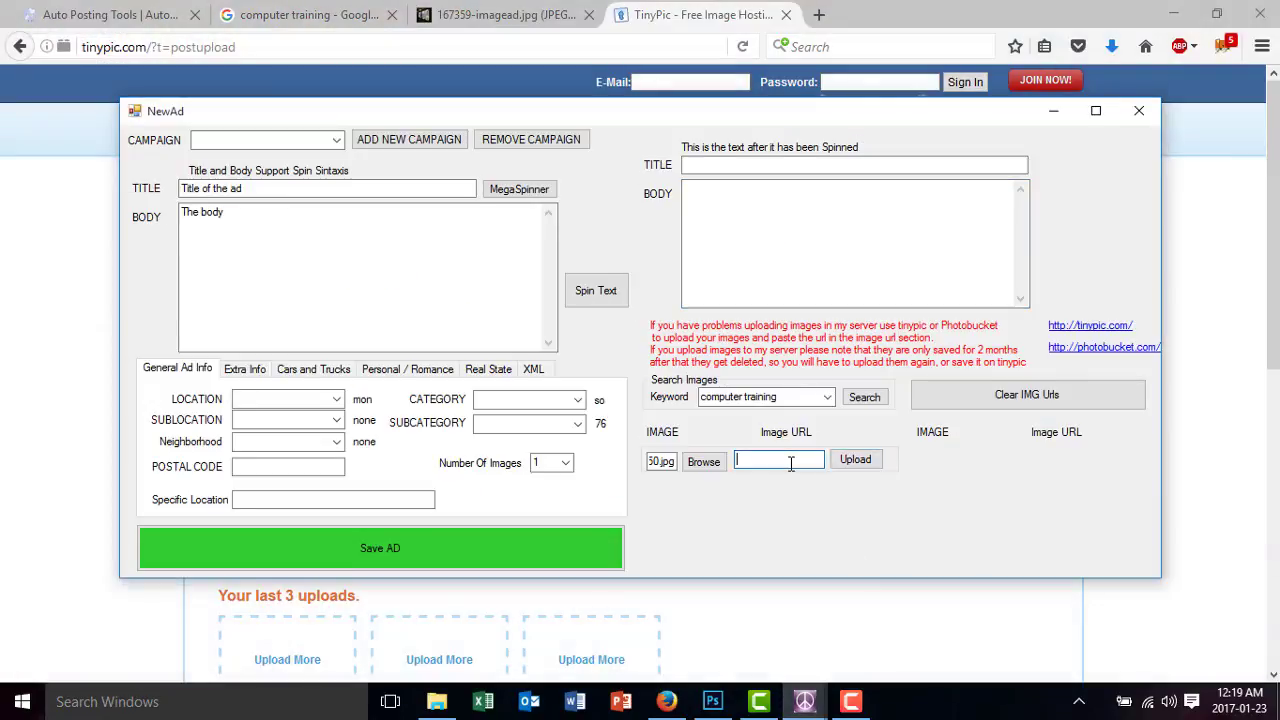
key(ctrl+v)
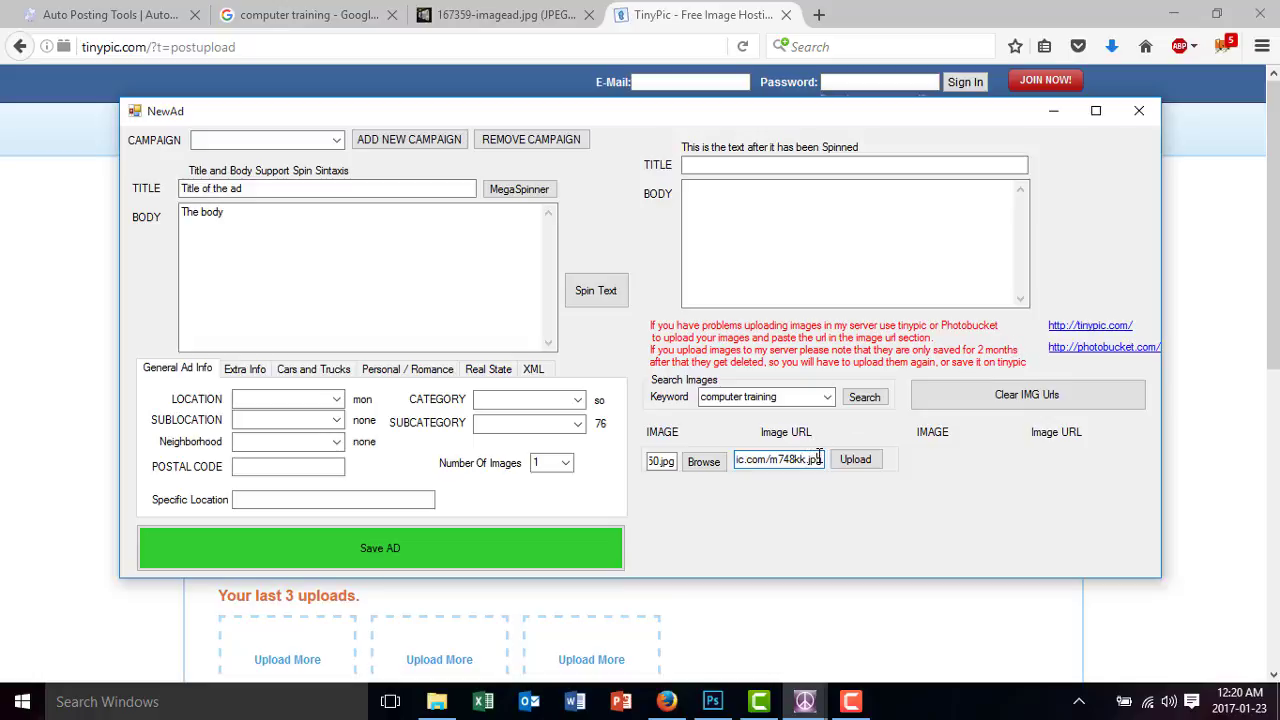
Check the pasted TinyPic address in the ad's Image URL and close the new ad without saving
drag(820, 456, 848, 452)
click(740, 460)
click(1139, 111)
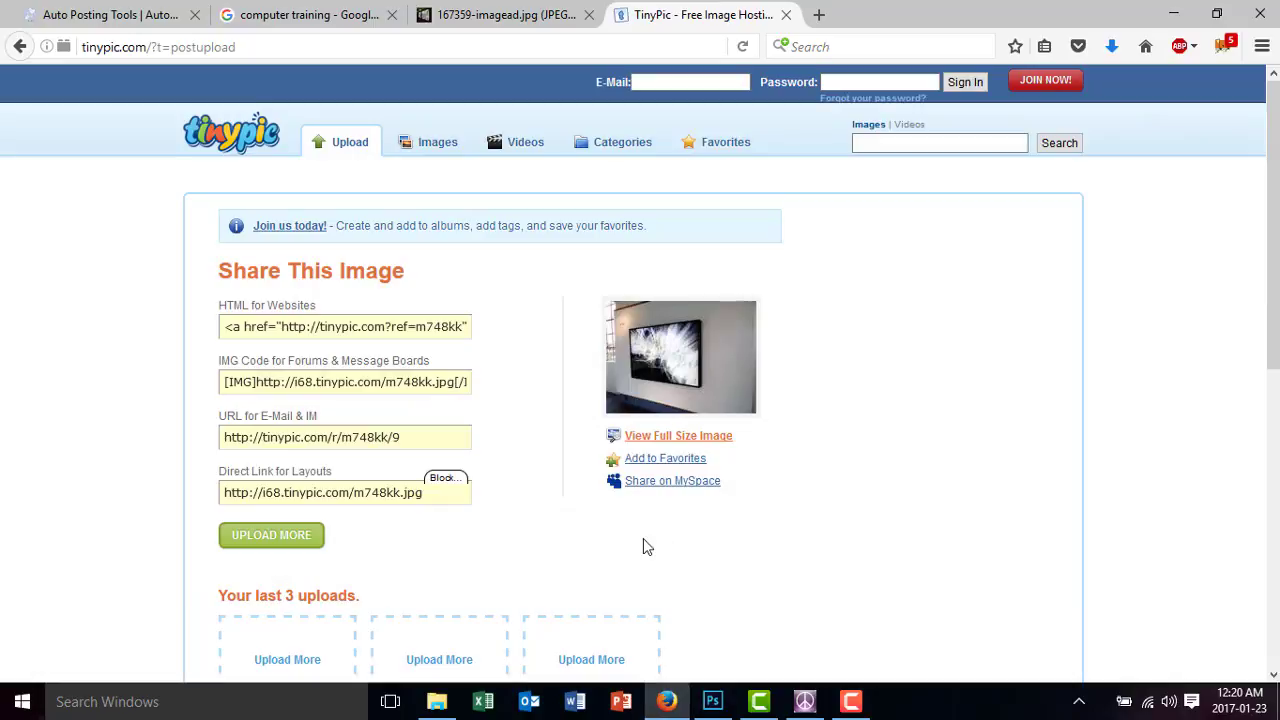
View the Promotional images folder, return to the ads list, and open the "WordPress developer | Free consultation" ad for modification
click(437, 701)
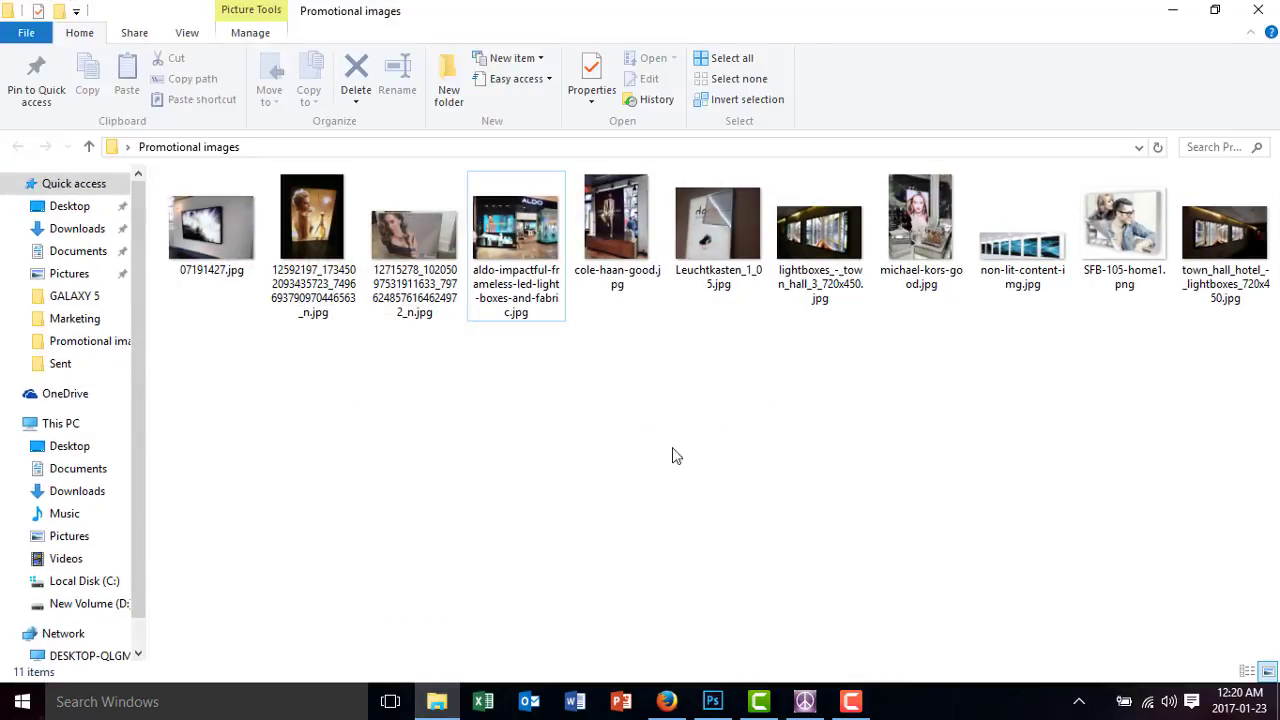
click(805, 701)
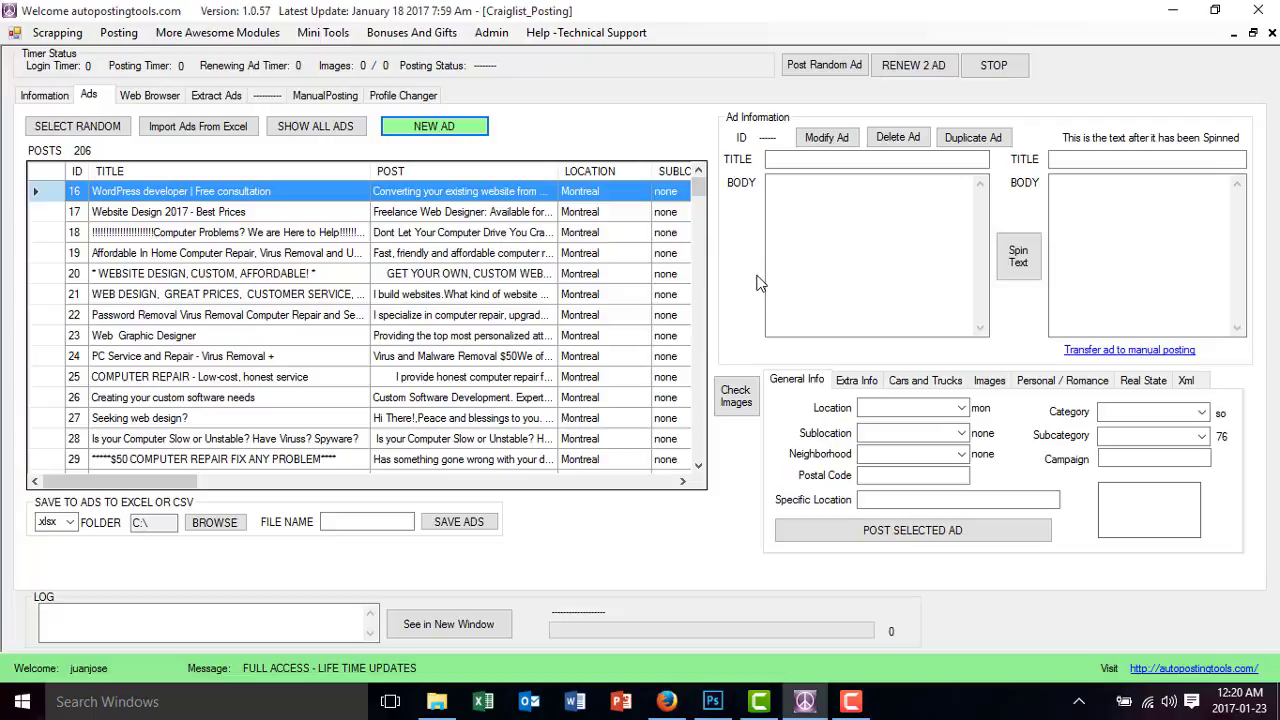
click(540, 200)
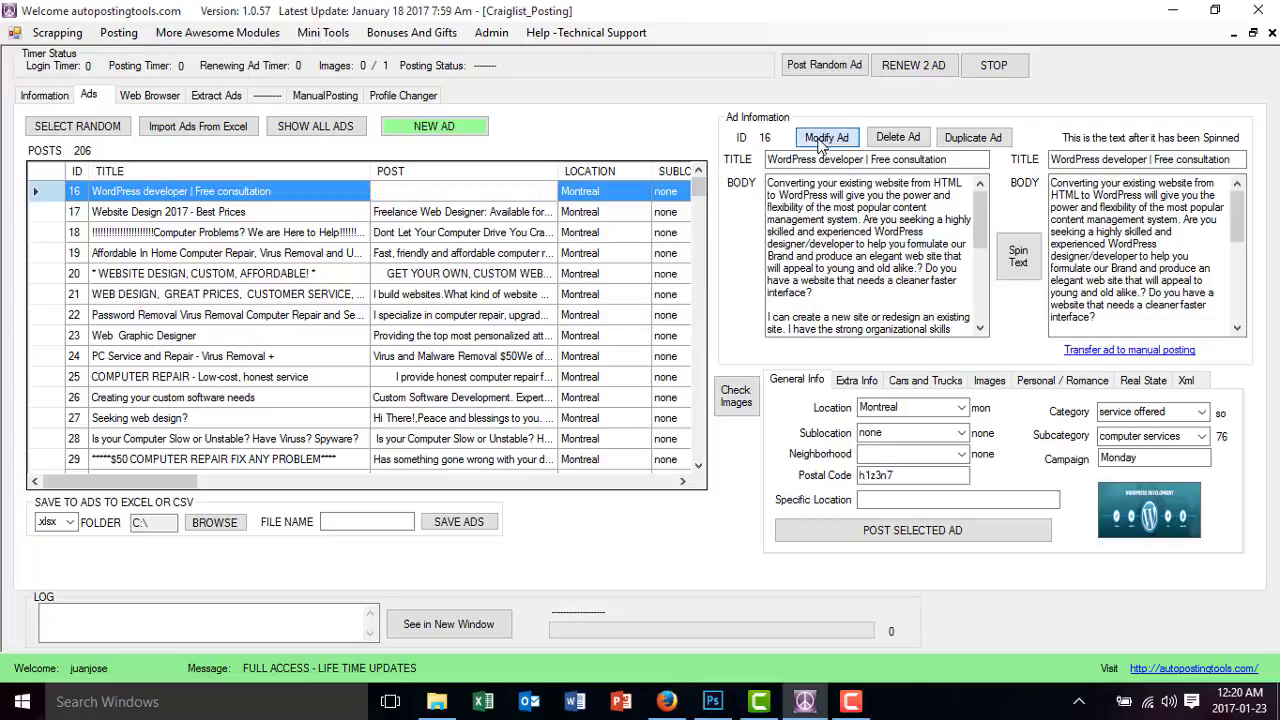
click(805, 146)
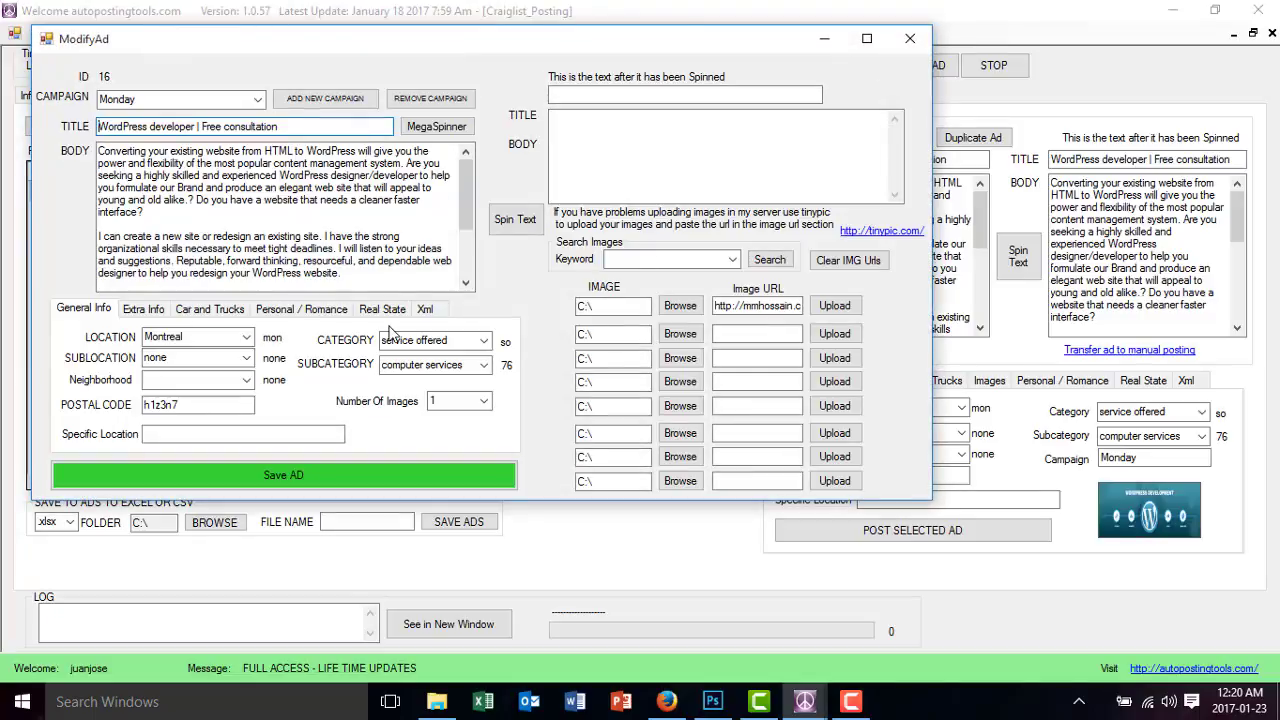
Highlight the telephone number at the end of the ad's body and close the ad without saving
scroll(281, 218, down, 2)
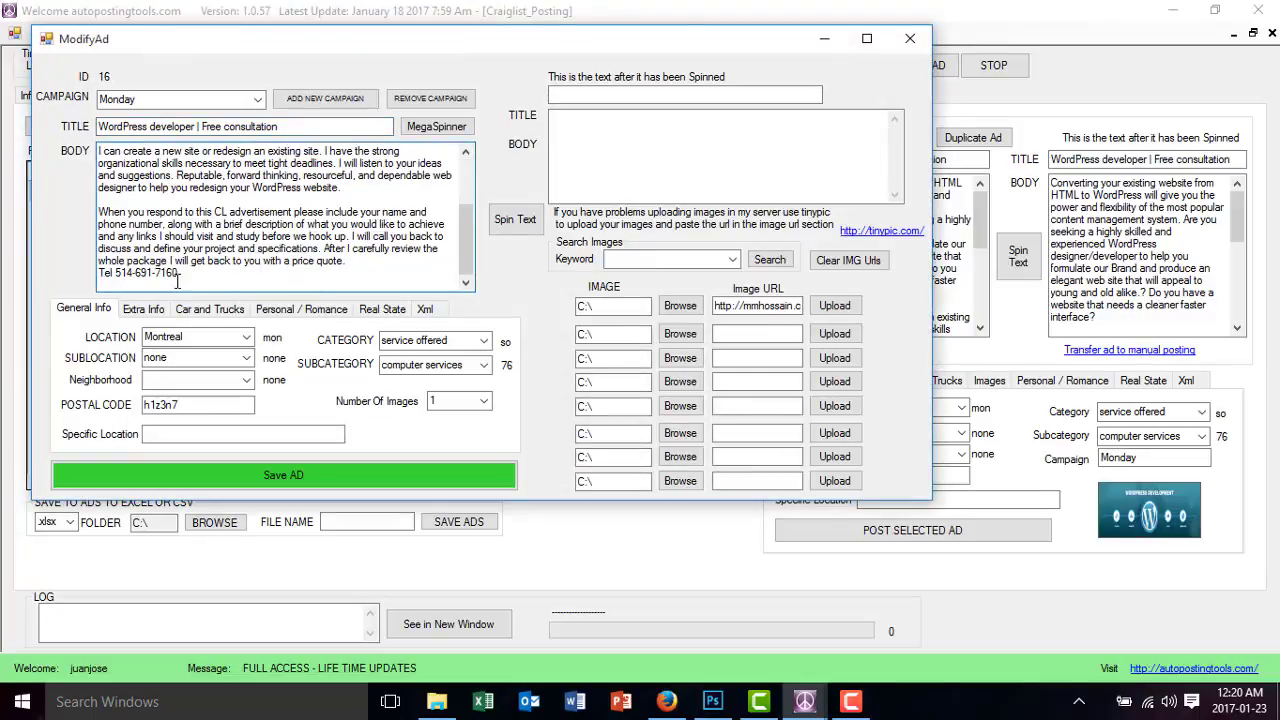
drag(194, 280, 113, 274)
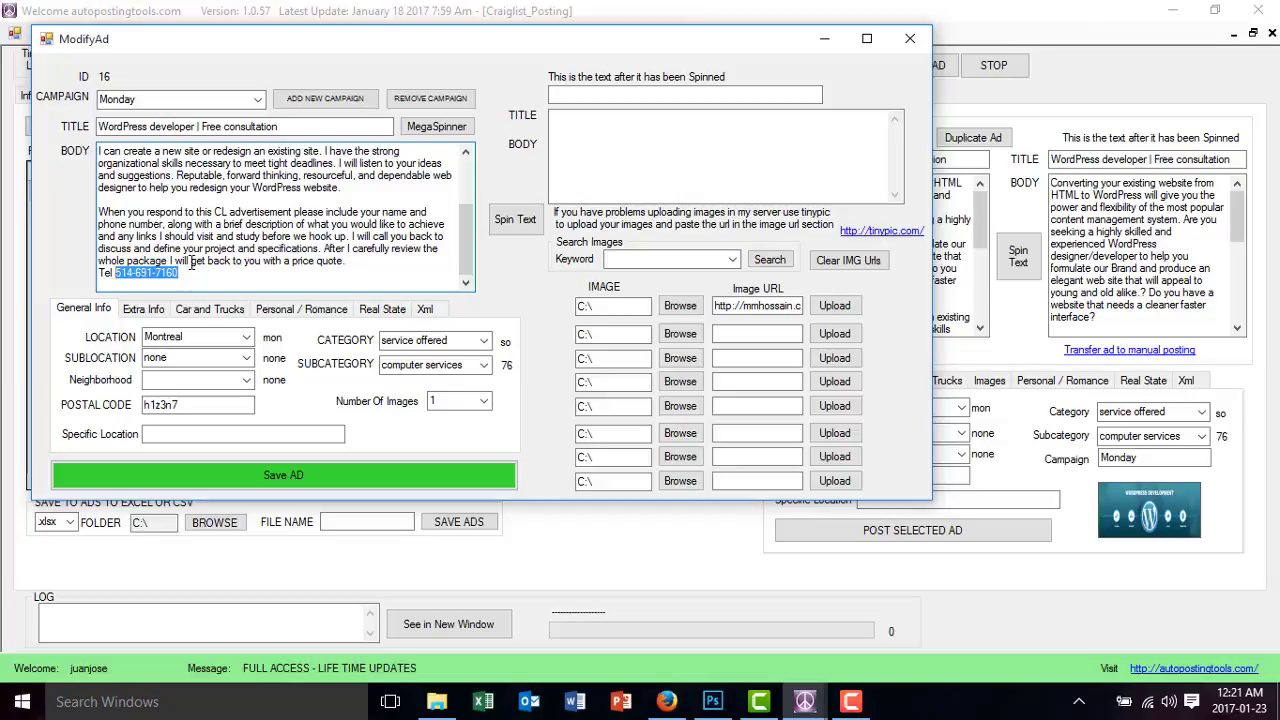
drag(188, 272, 116, 272)
click(910, 38)
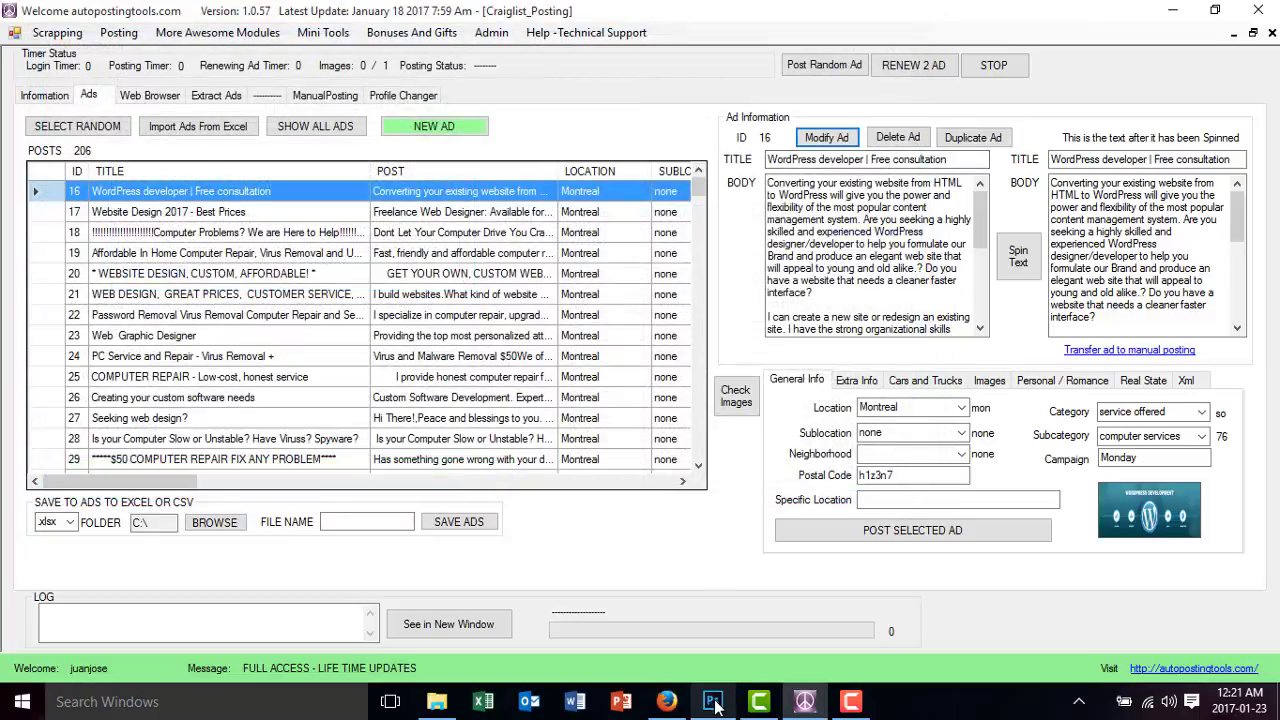
Open 07191427.jpg from the Promotional images folder in Photoshop
click(436, 701)
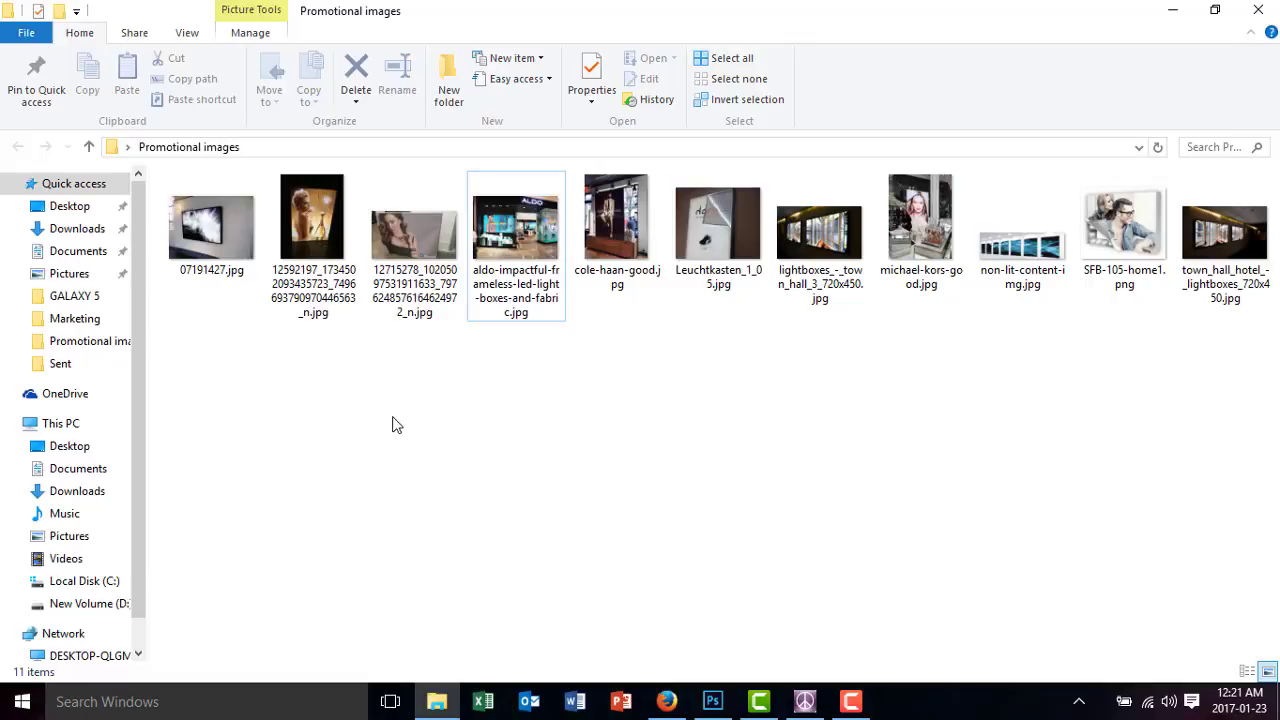
click(220, 232)
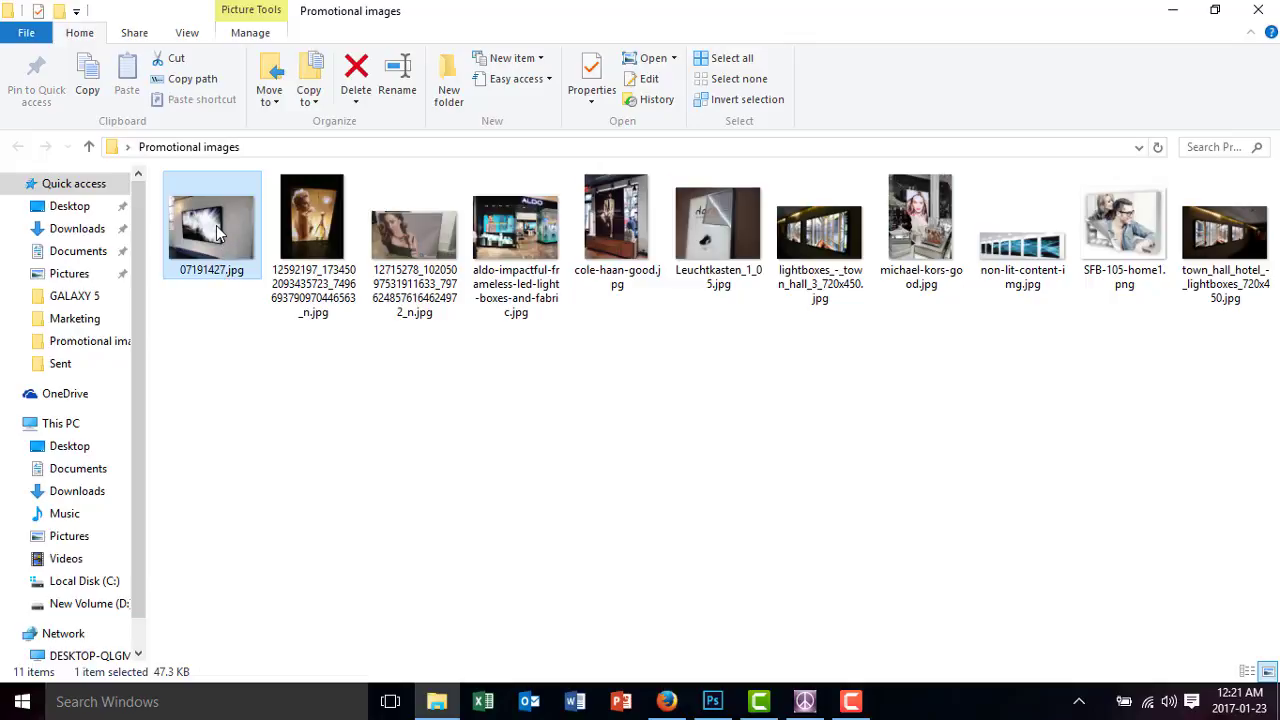
drag(217, 232, 587, 415)
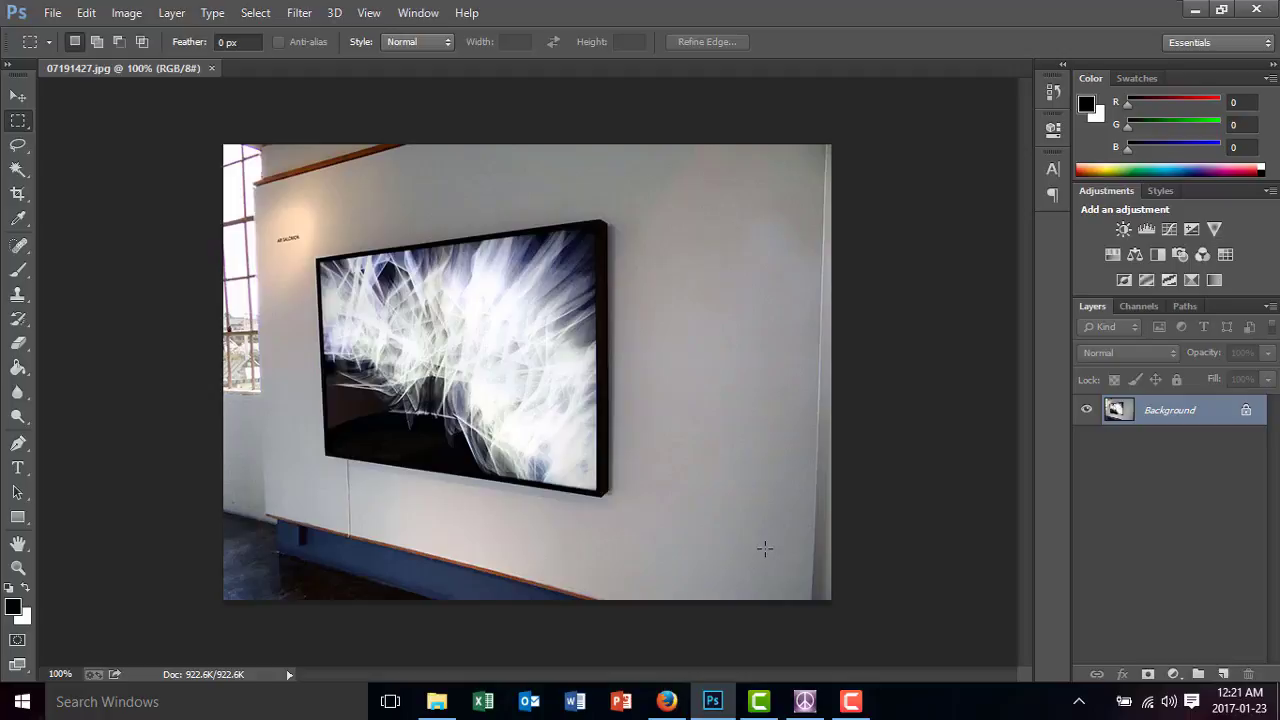
Return to the auto posting tool, open the Torrent Scrapper (The Pirate Bay), and search for photoshop
click(805, 701)
click(58, 34)
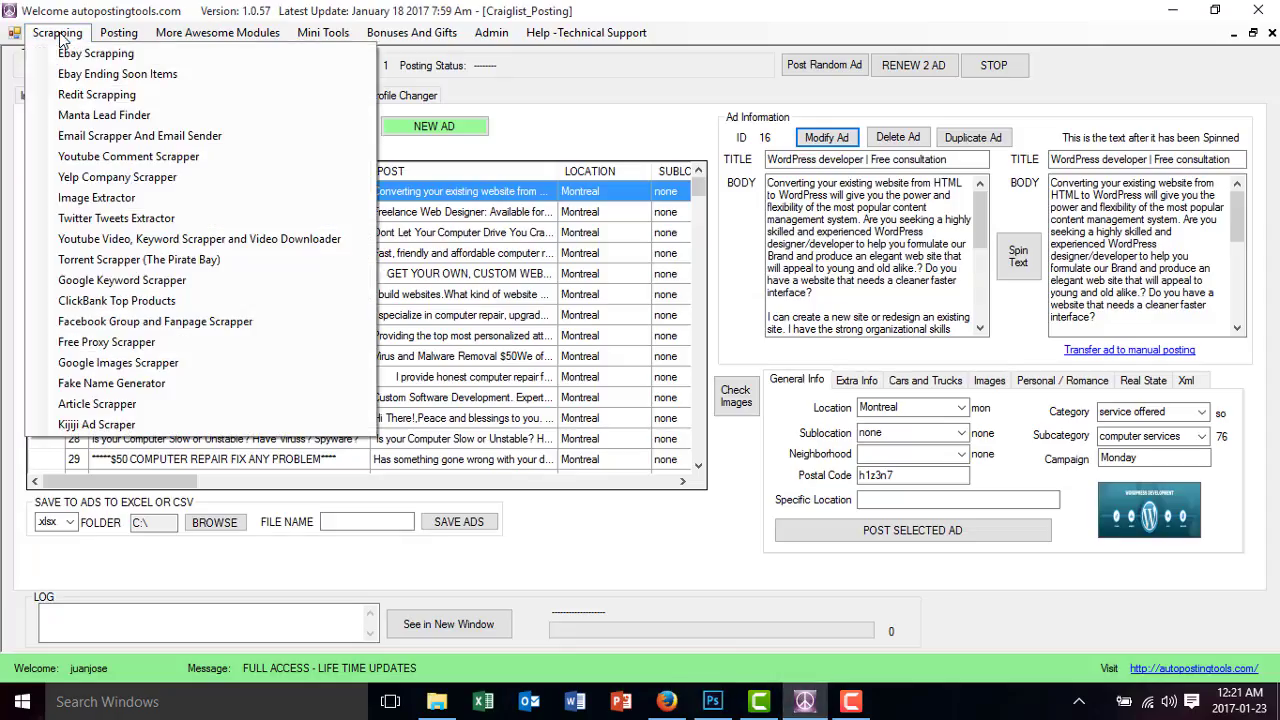
click(138, 259)
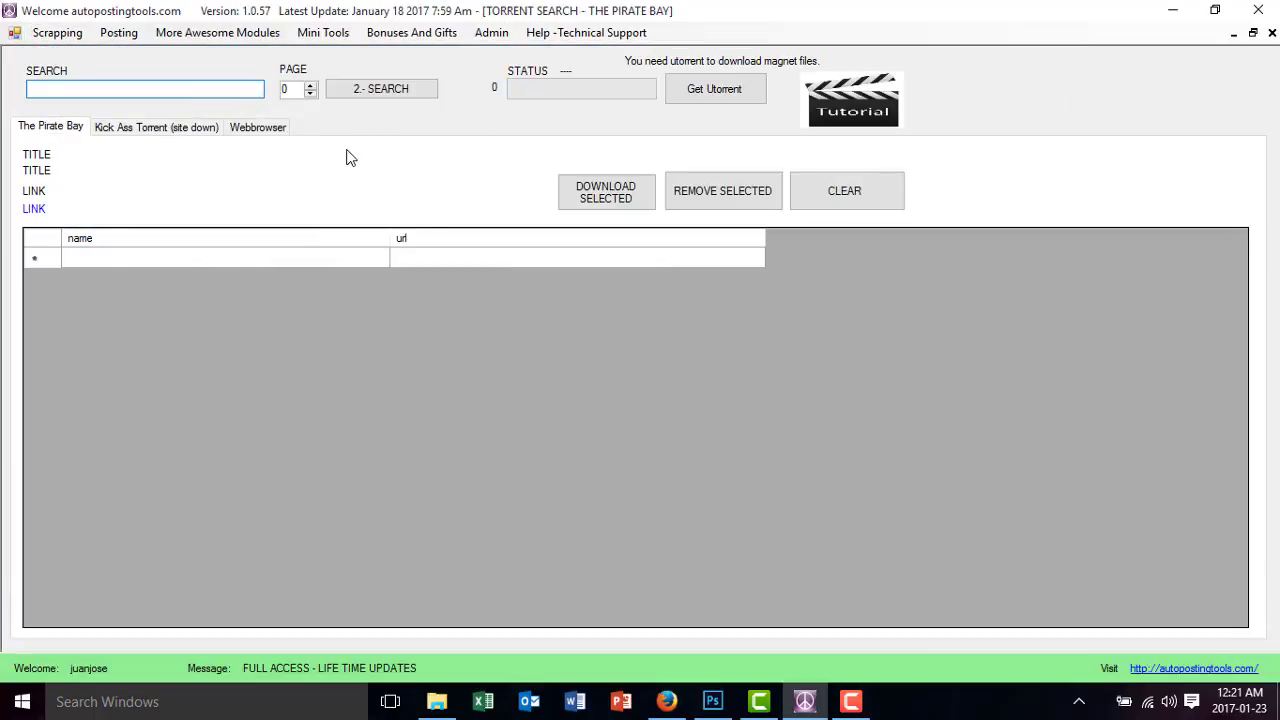
text(photoshop)
click(392, 94)
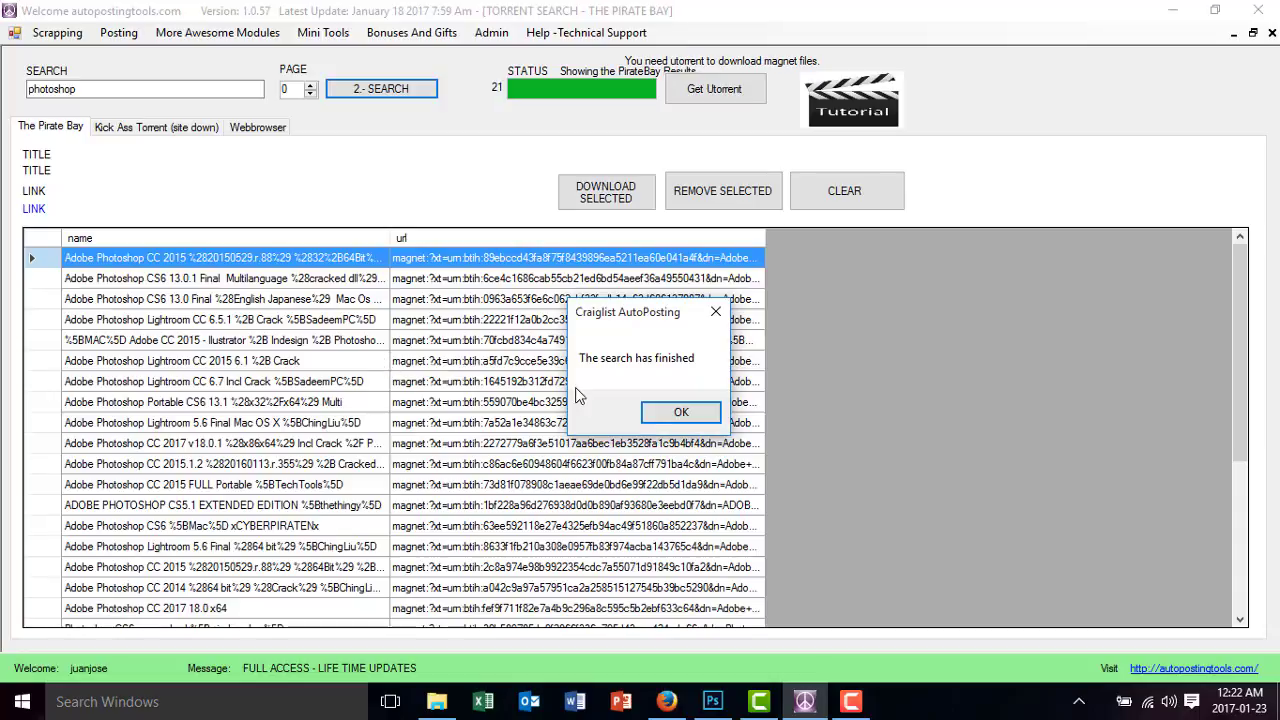
Dismiss the finished-search message, close the torrent search window, and switch to Photoshop with 07191427.jpg
click(679, 414)
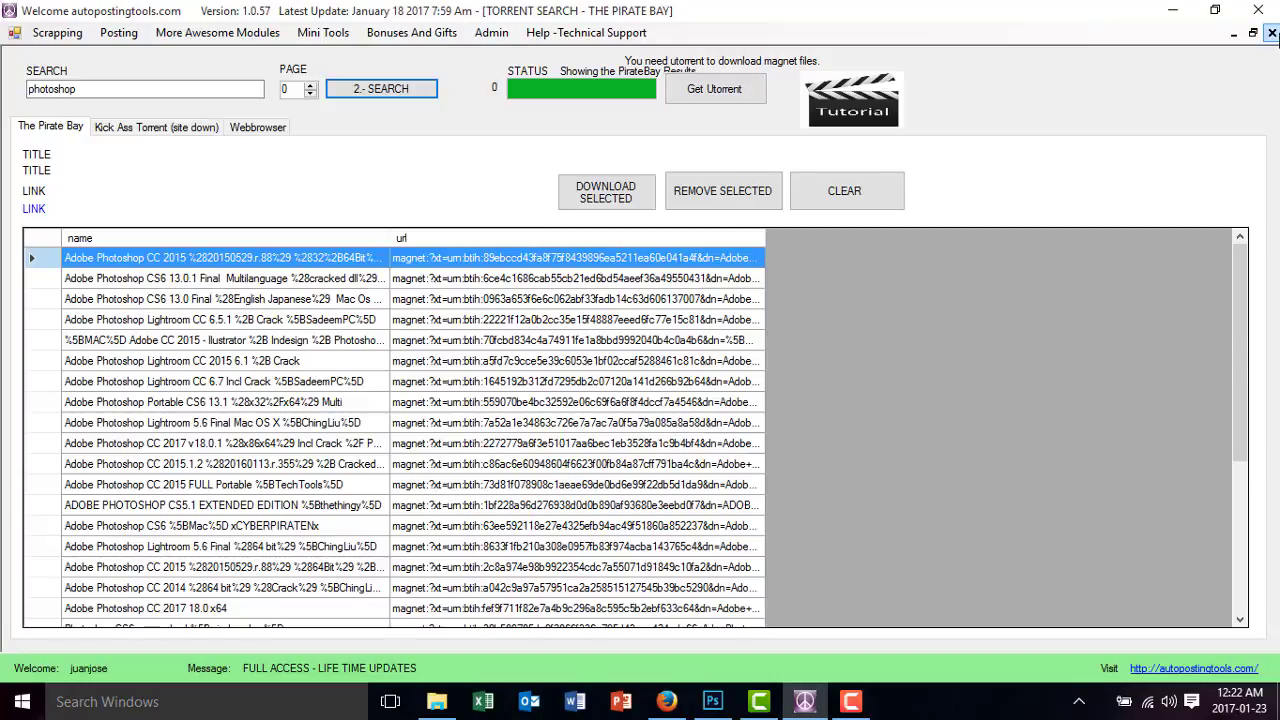
click(1272, 33)
click(716, 702)
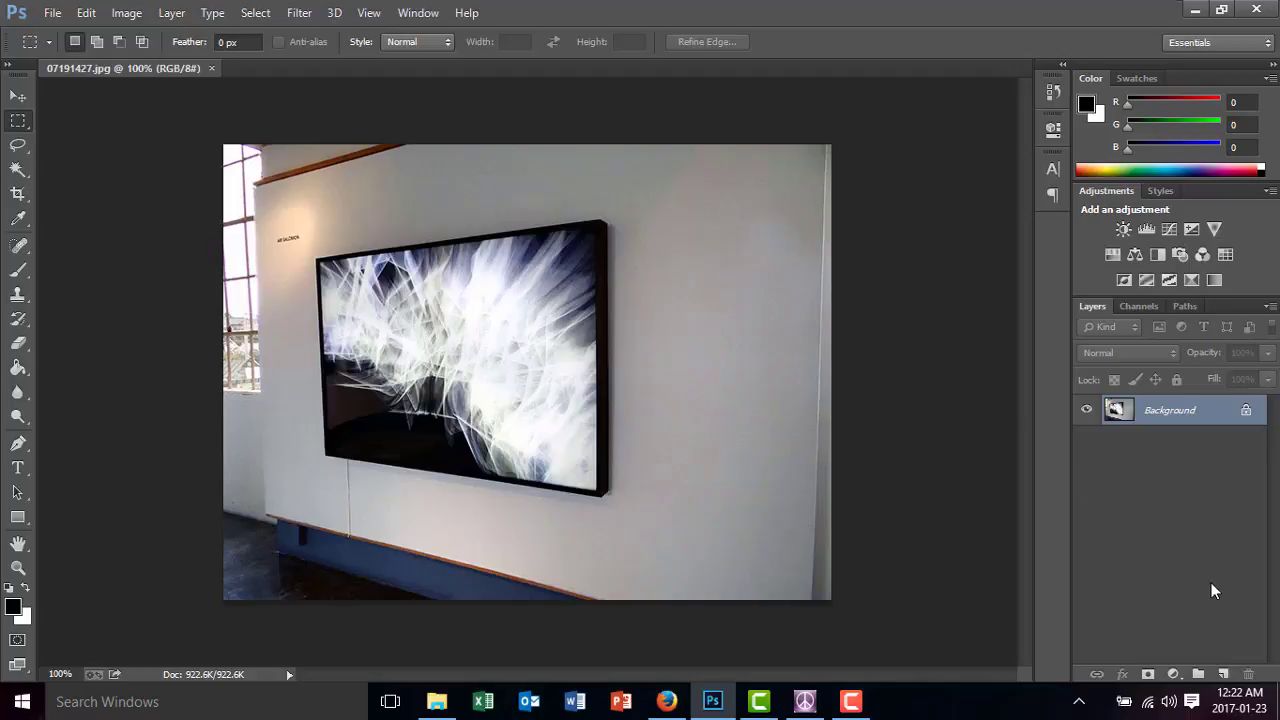
Add a new layer, fill a full-width rectangle along the photo's lower edge with black, and deselect it
click(1224, 674)
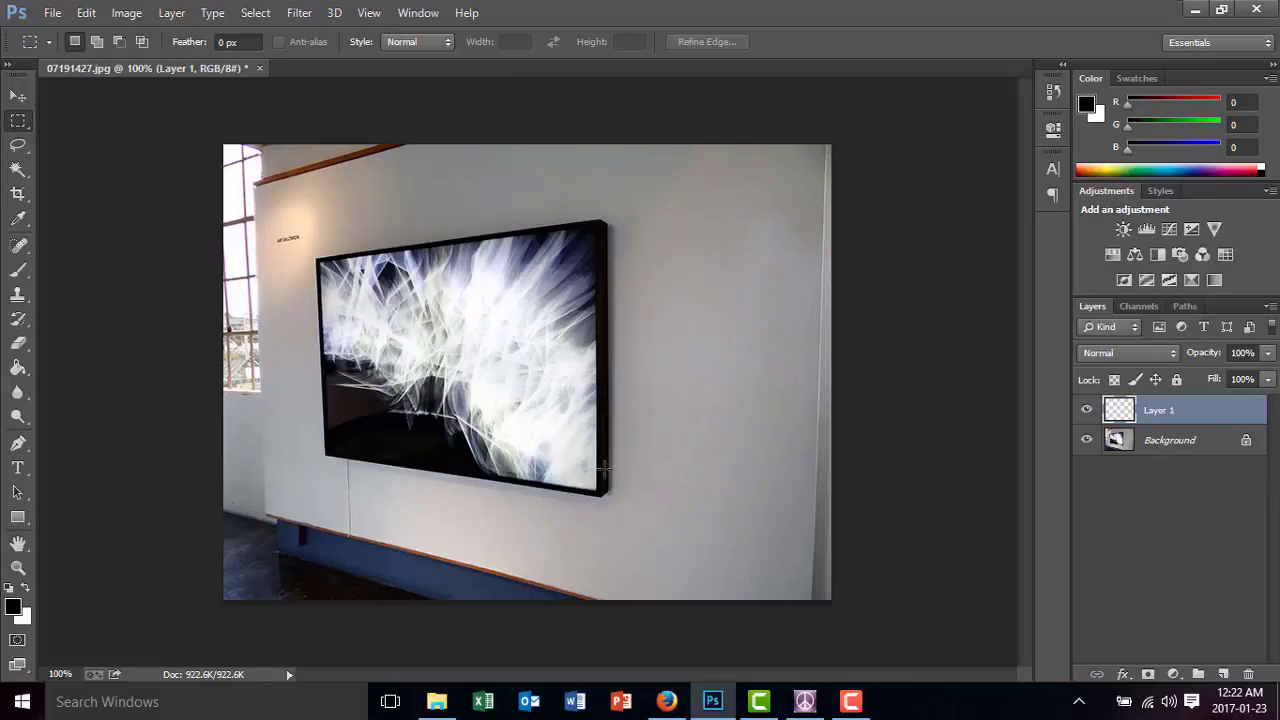
drag(708, 551, 221, 501)
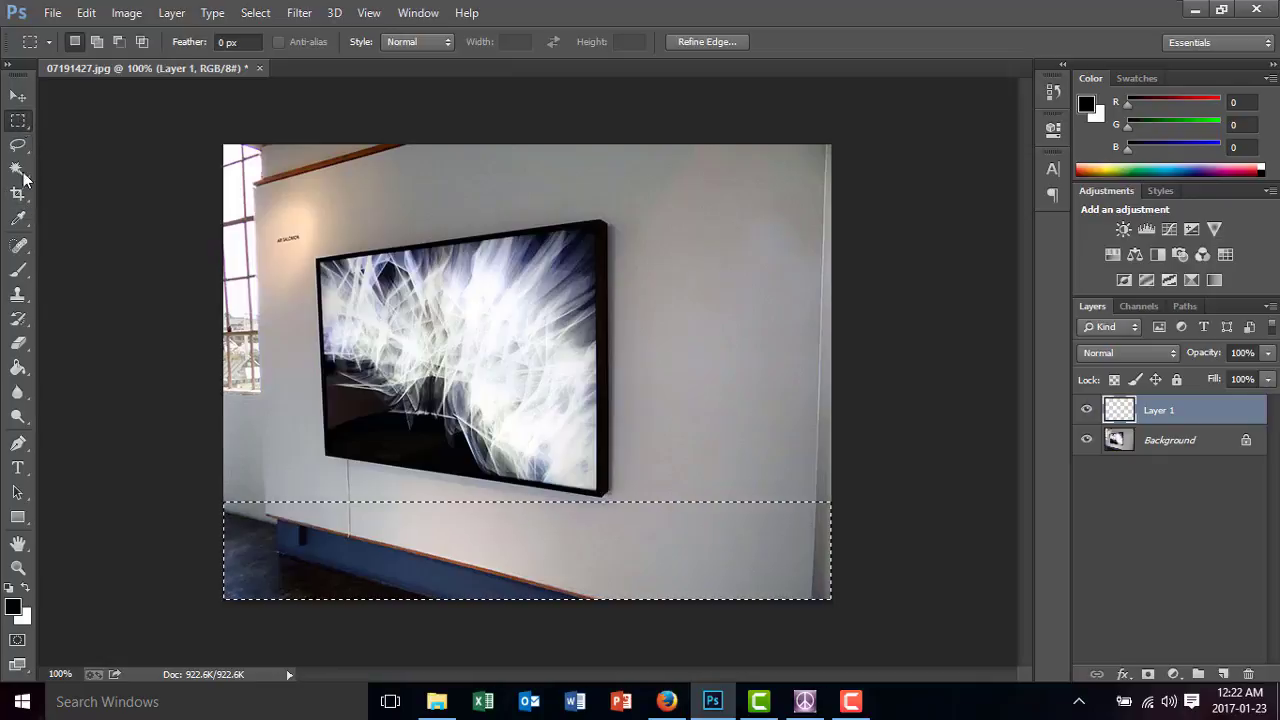
click(19, 371)
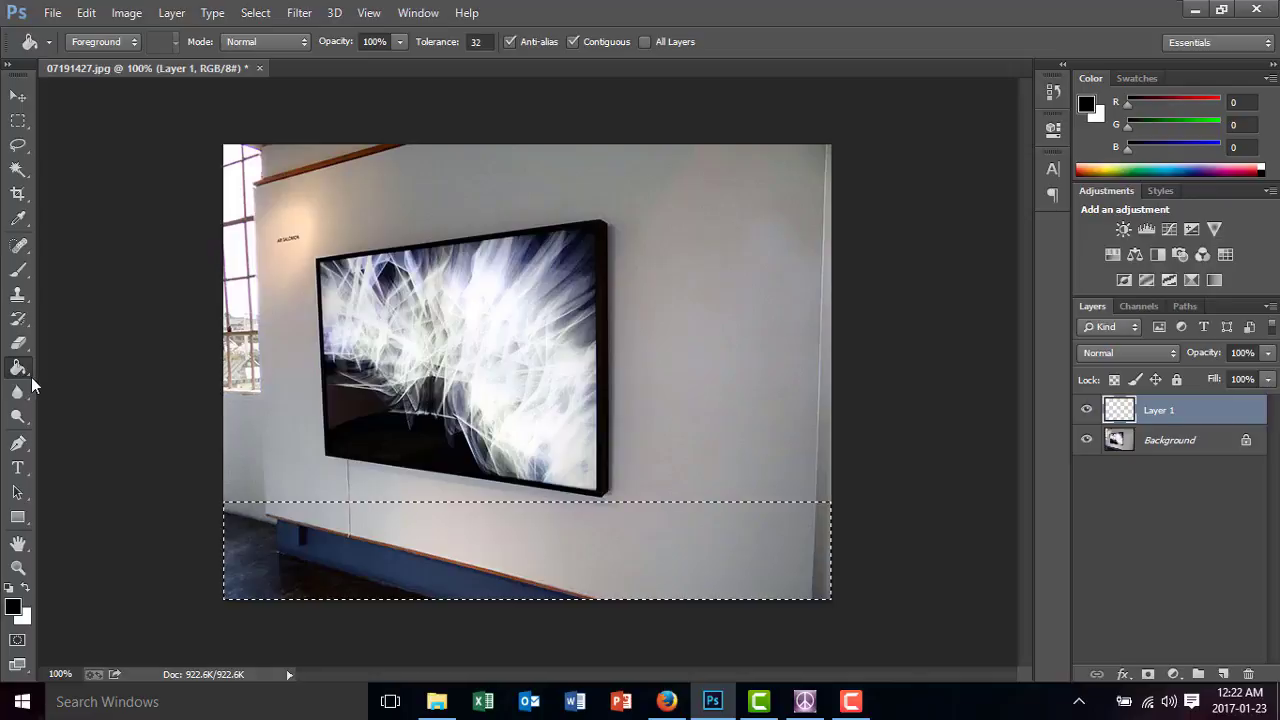
click(398, 555)
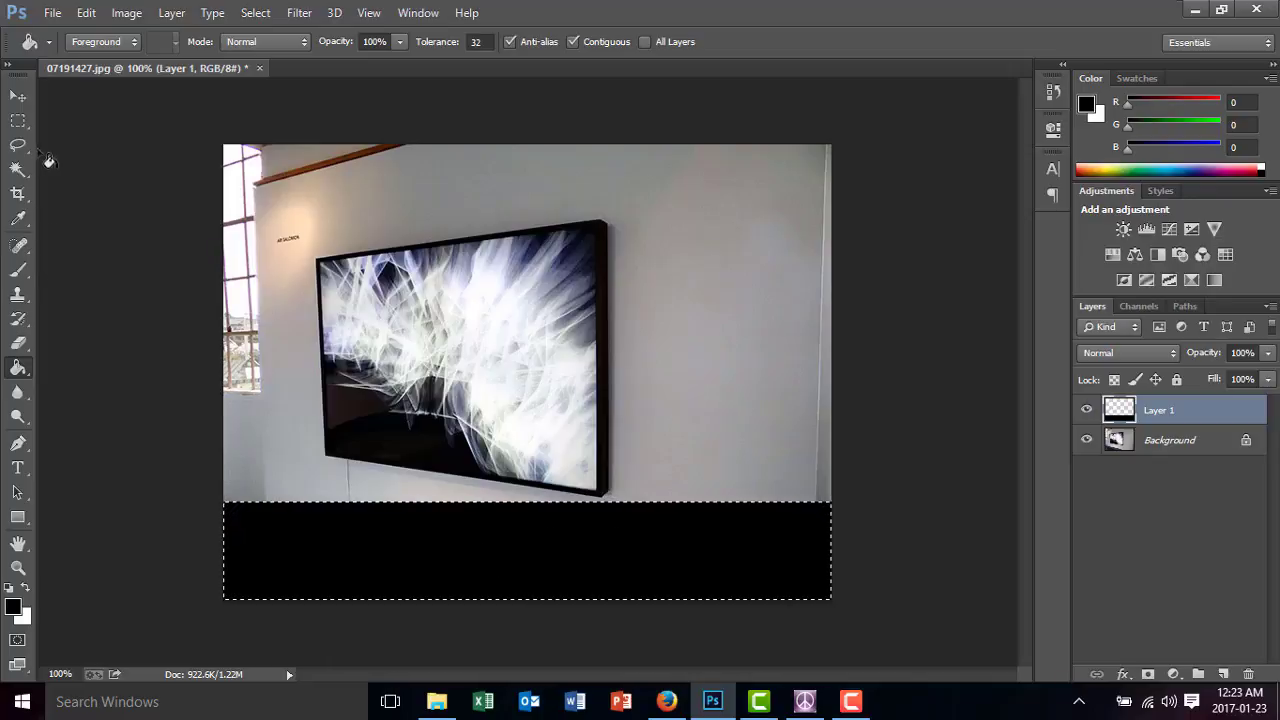
click(18, 120)
click(130, 263)
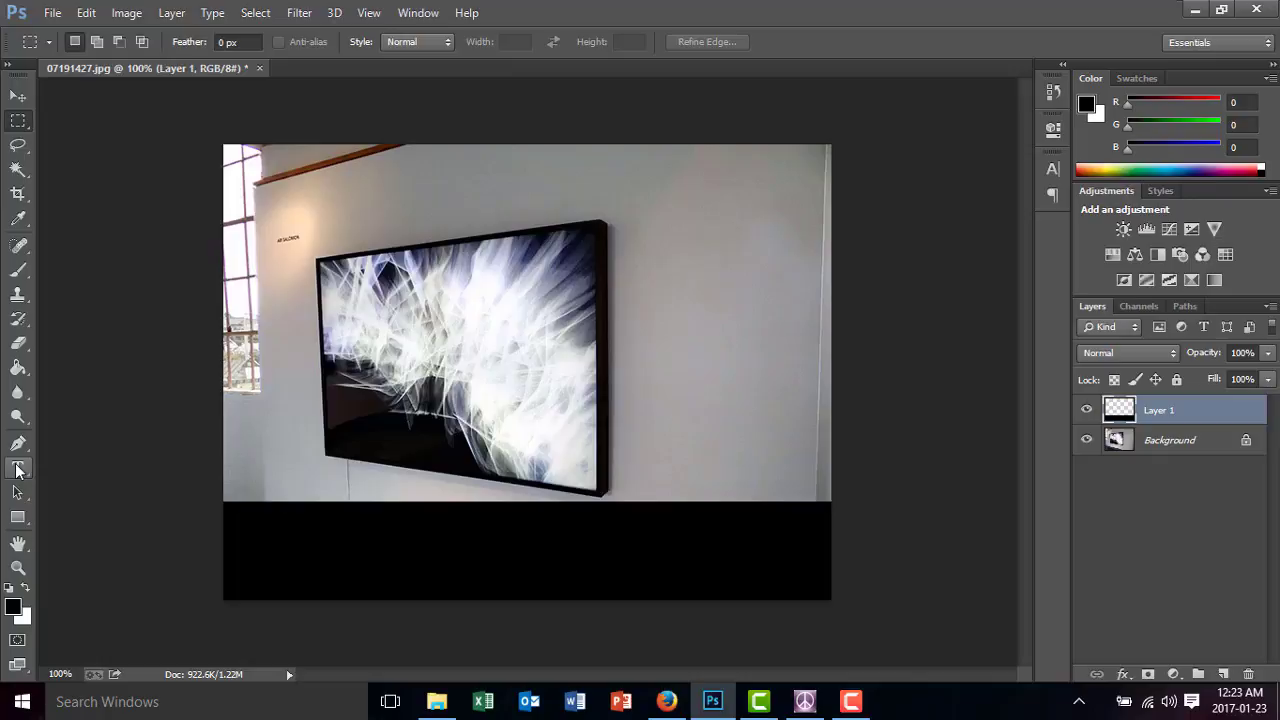
Start a text layer on the black band with colour ffffff and enter "Light boxes in sale"
click(18, 469)
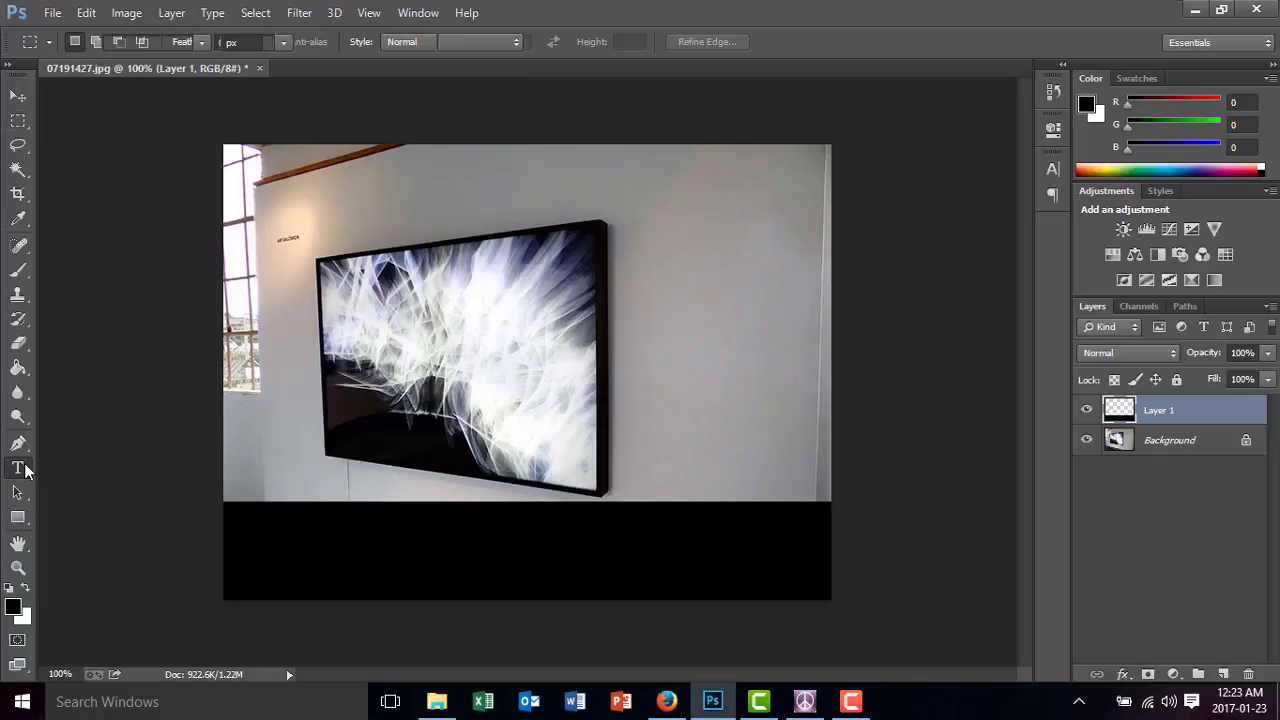
click(290, 528)
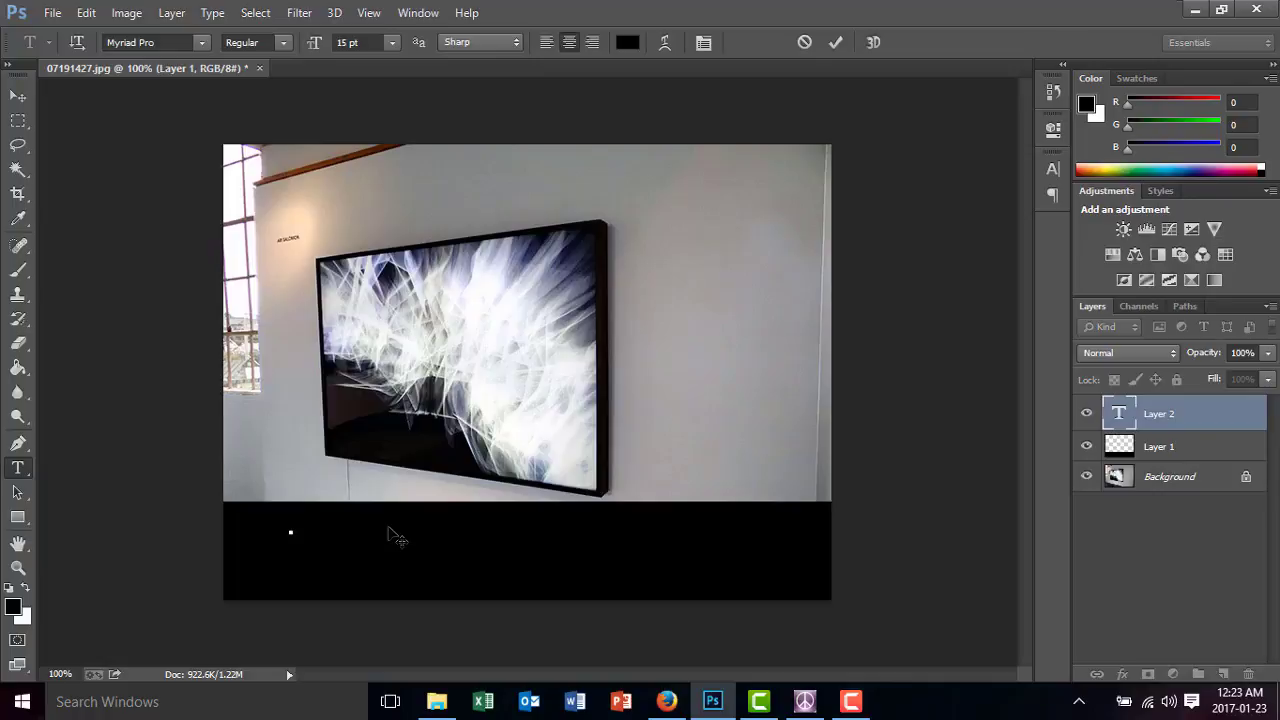
click(627, 42)
text(ffffff)
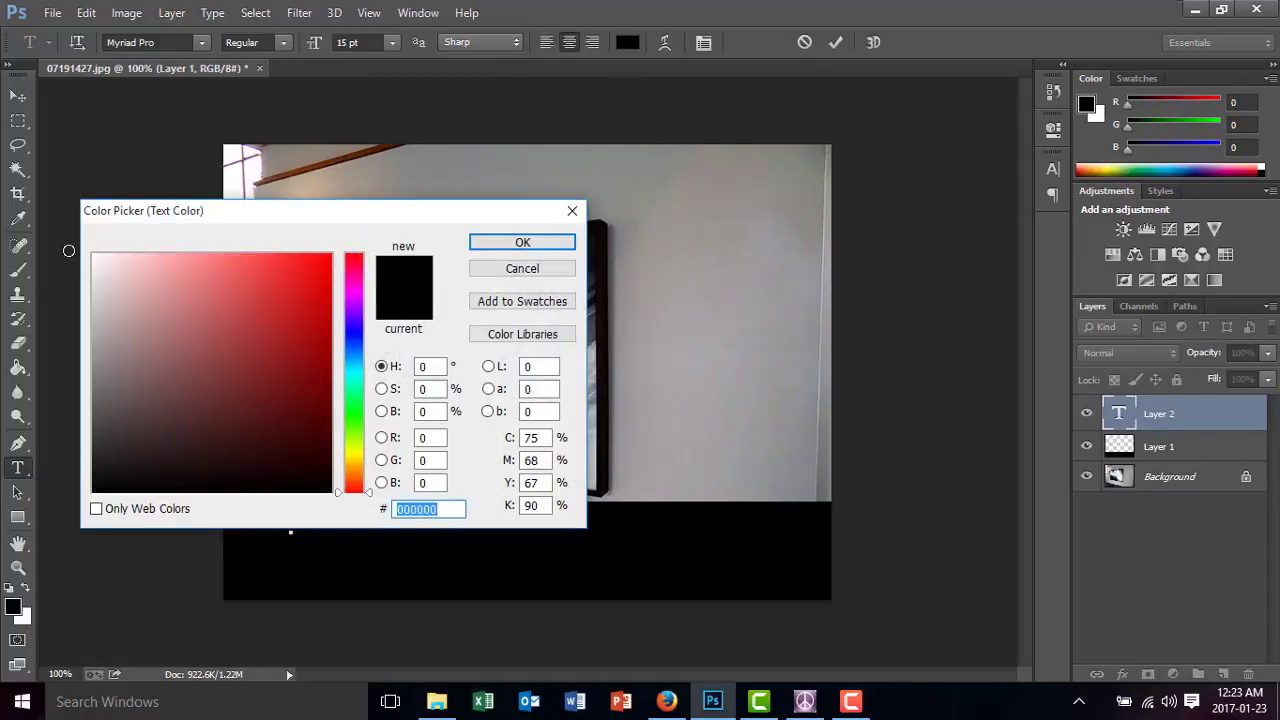
click(514, 243)
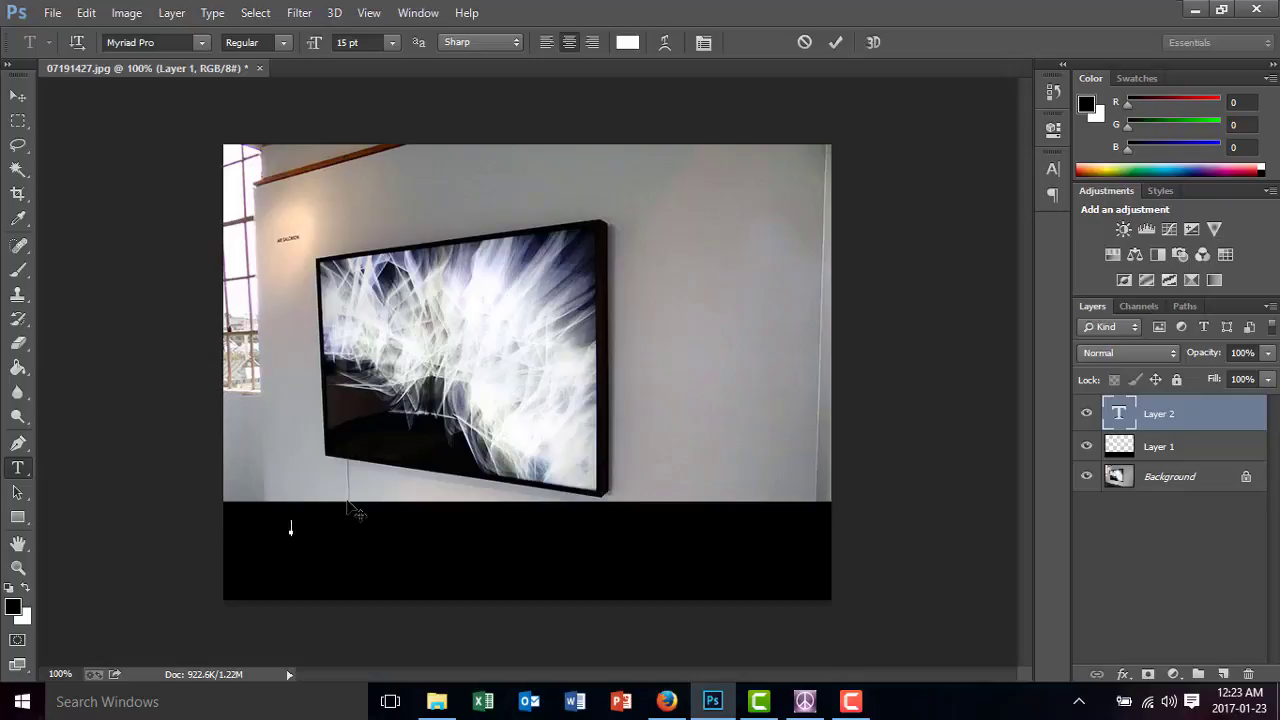
text(ght box es in sale)
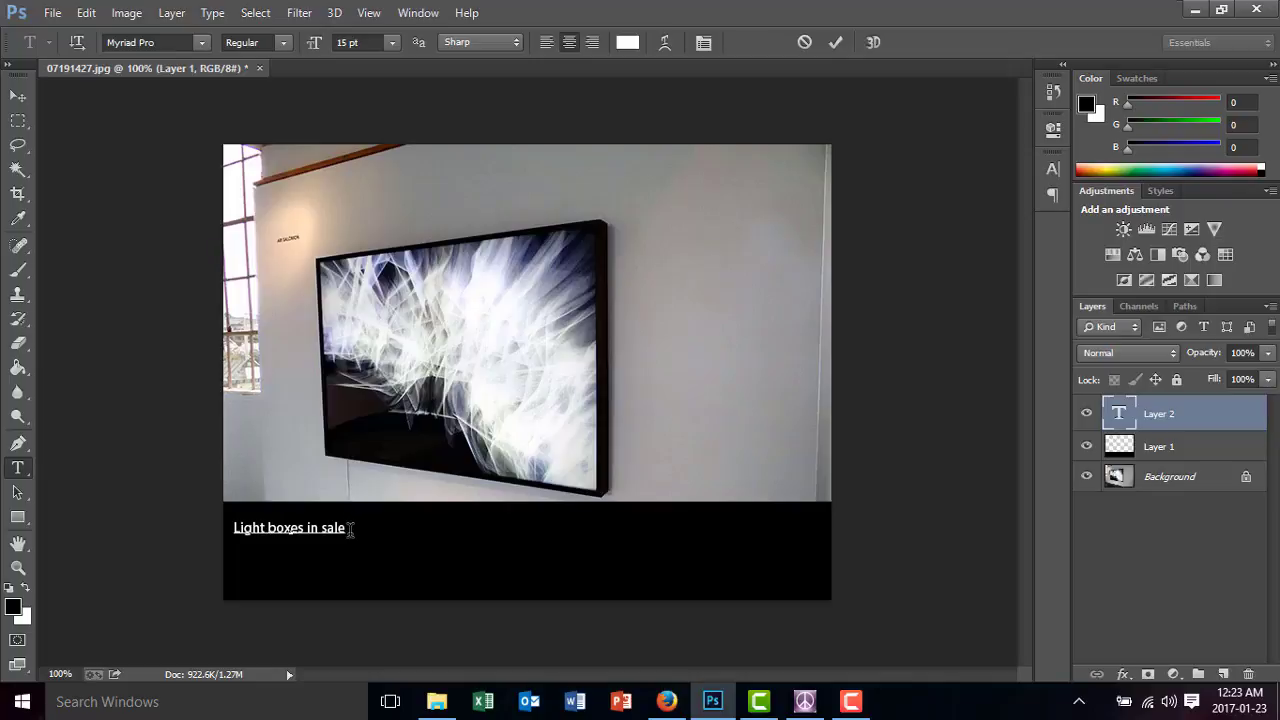
drag(350, 527, 213, 526)
key(ctrl+shift+u)
key(Return)
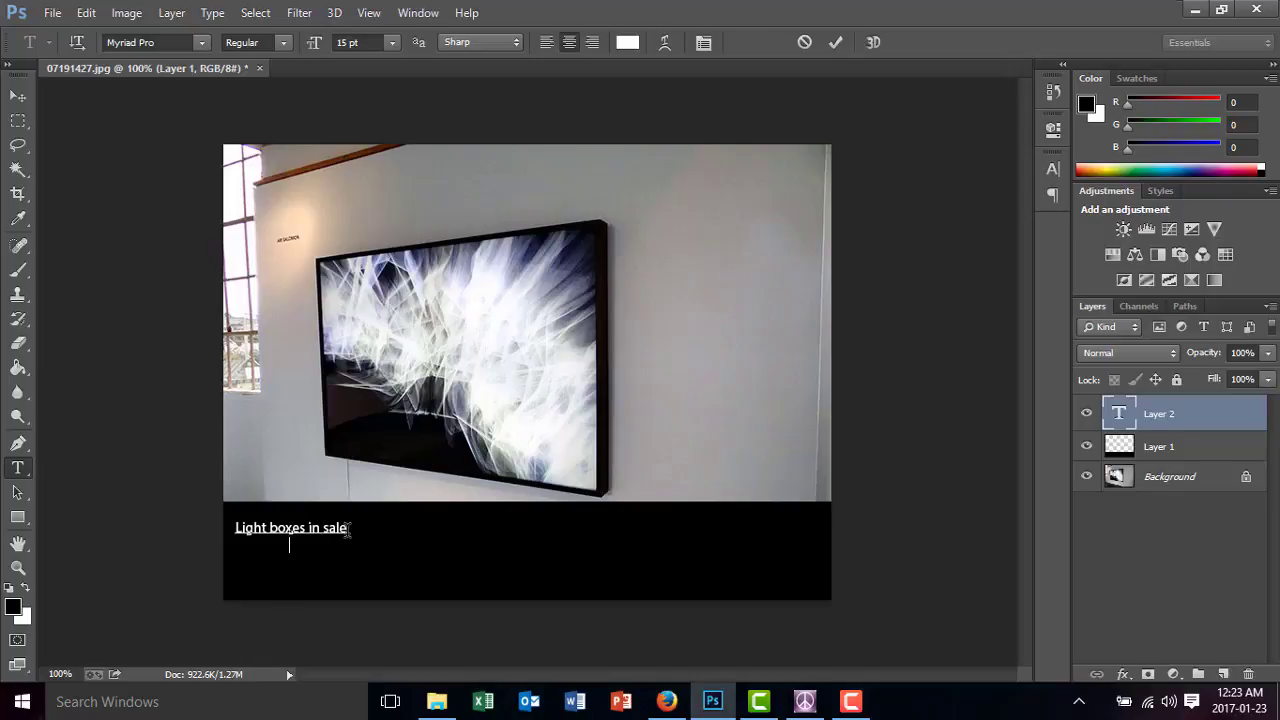
text(Phot)
text(ne:)
text( 514)
text(:)
text(123-4567)
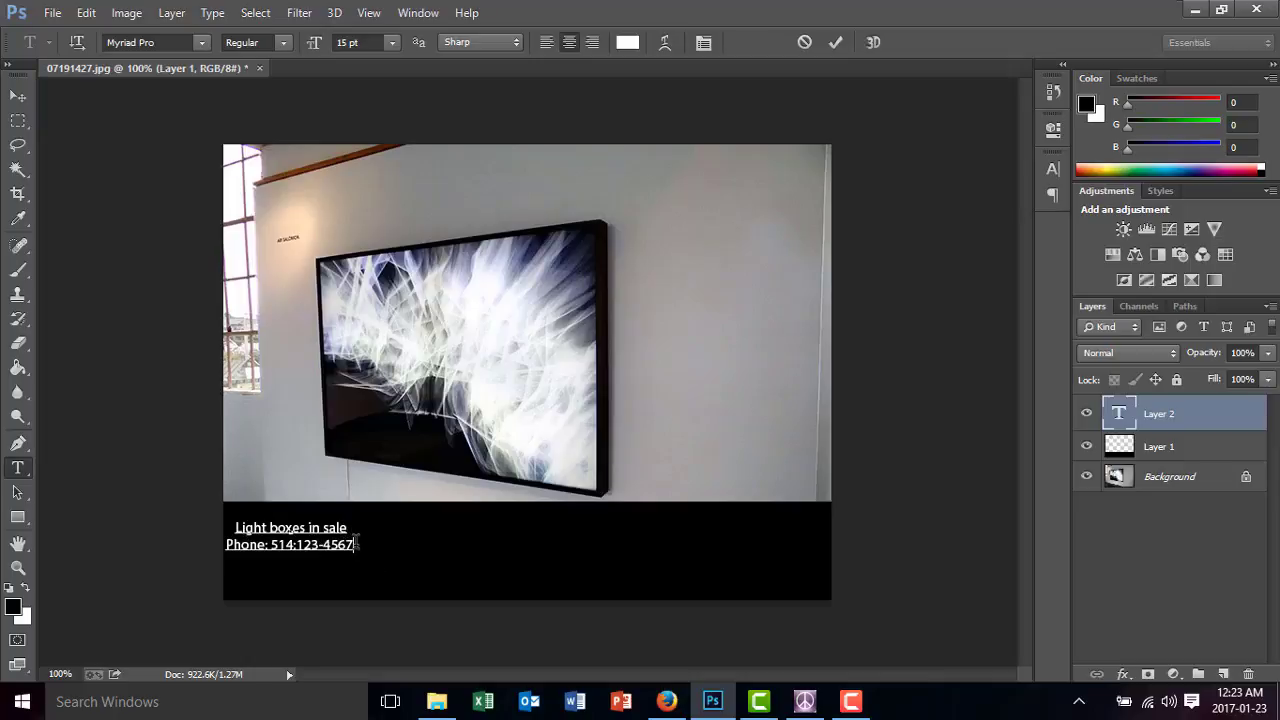
click(298, 544)
key(BackSpace)
text(-)
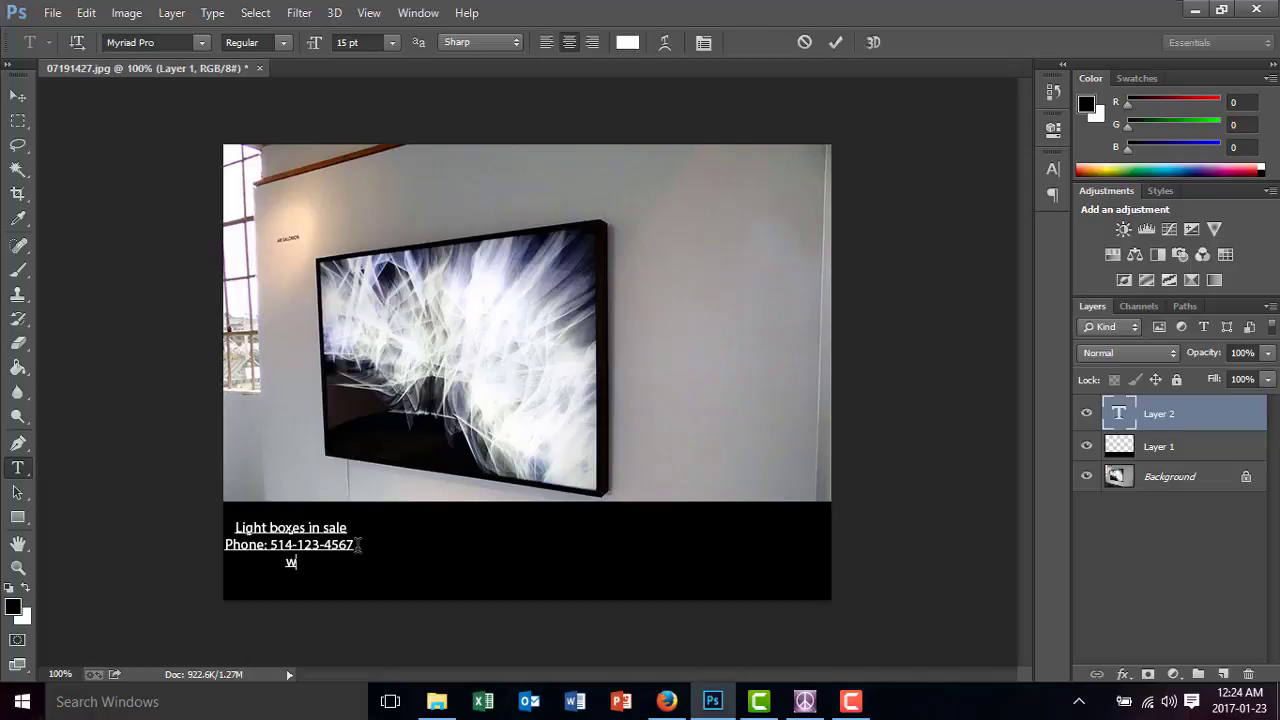
text(ww.)
text(yourwe  sbite.com)
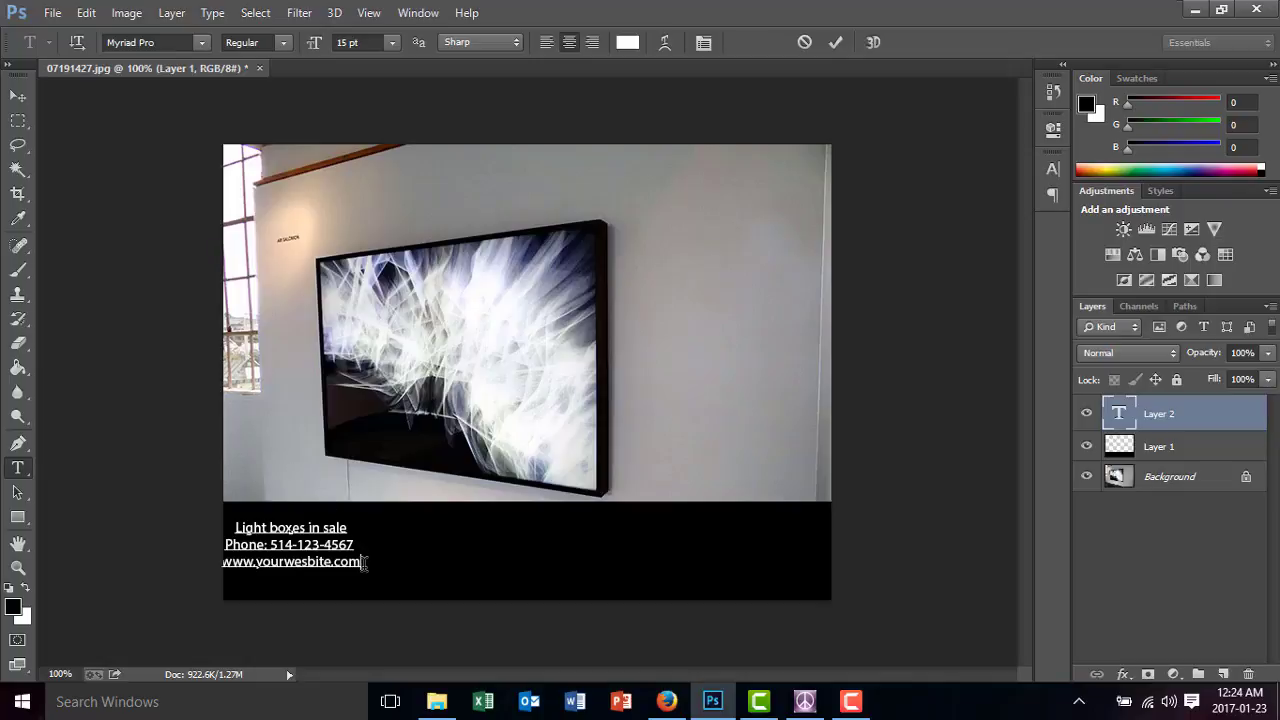
Set all three text lines to 30 pt and move the text block about 8 cm right, near the black band's centre
drag(364, 562, 223, 520)
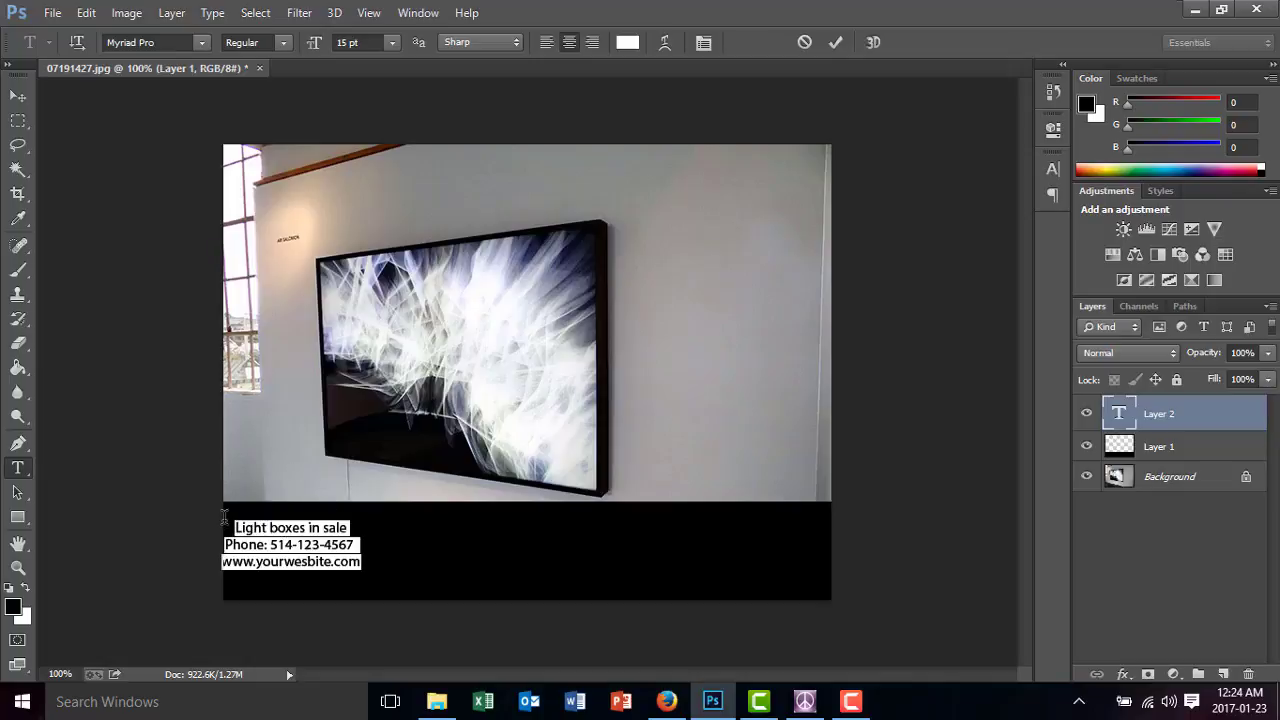
click(393, 42)
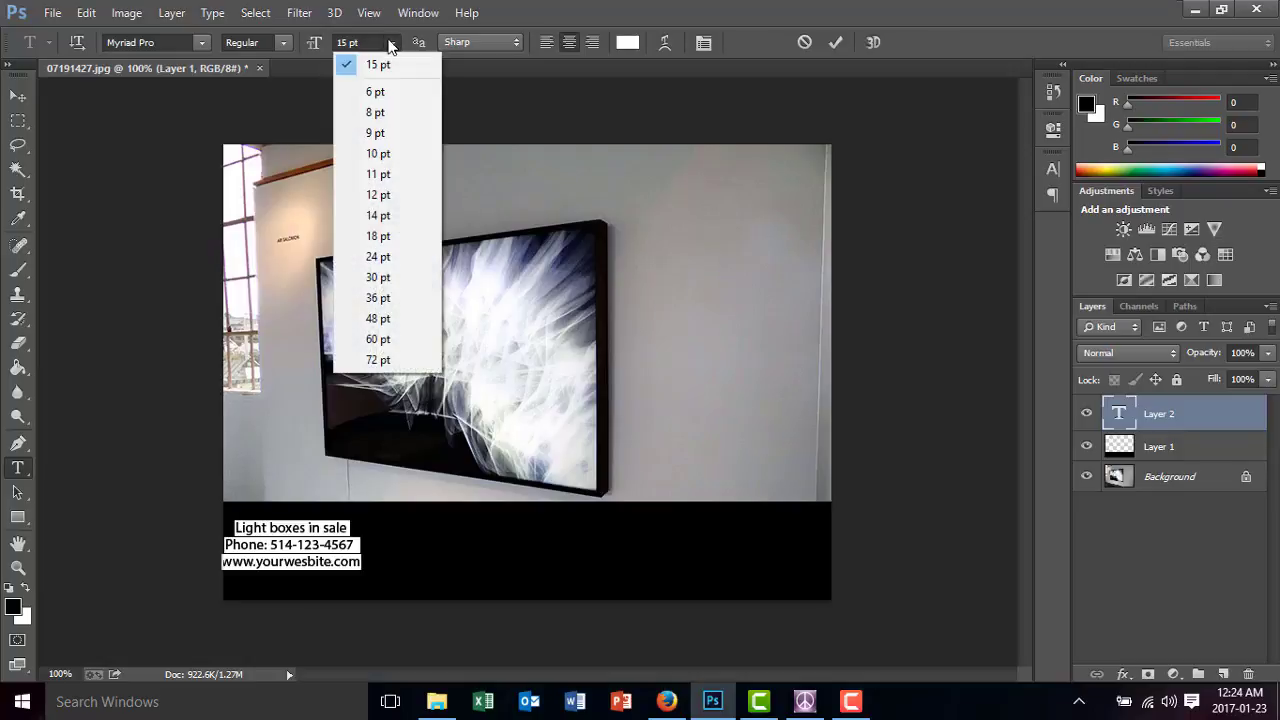
click(388, 174)
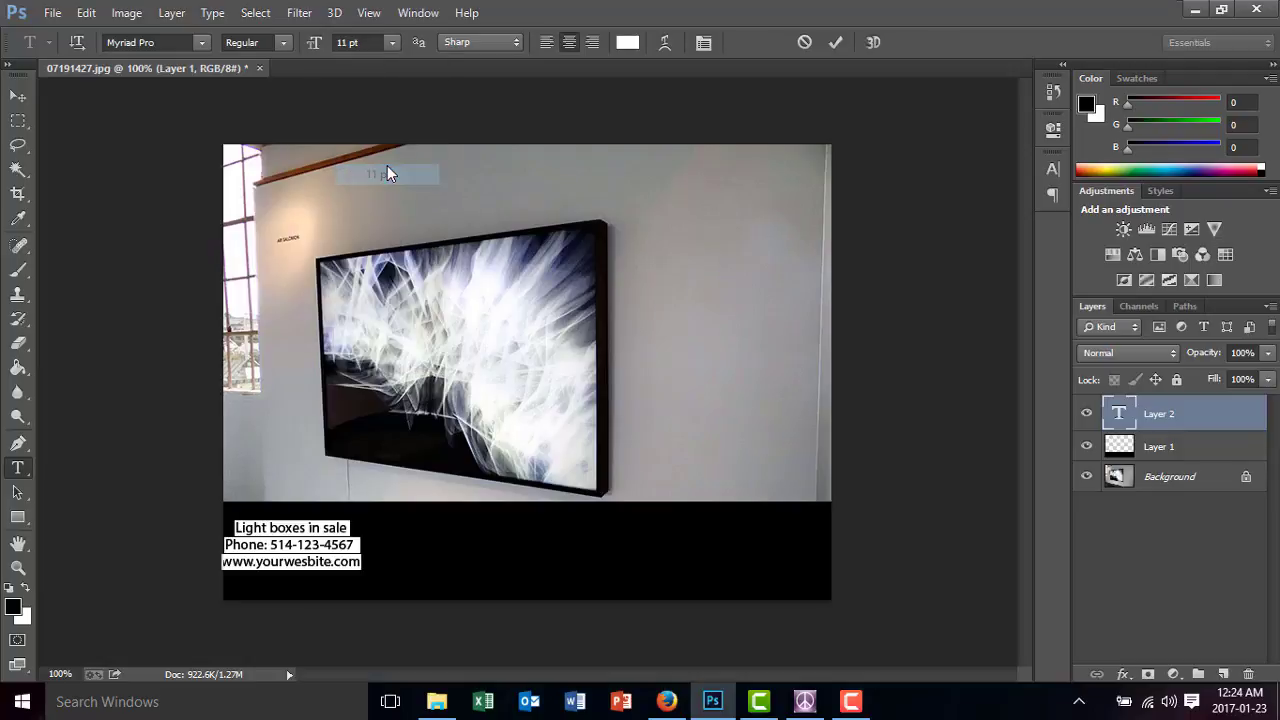
click(390, 43)
click(391, 277)
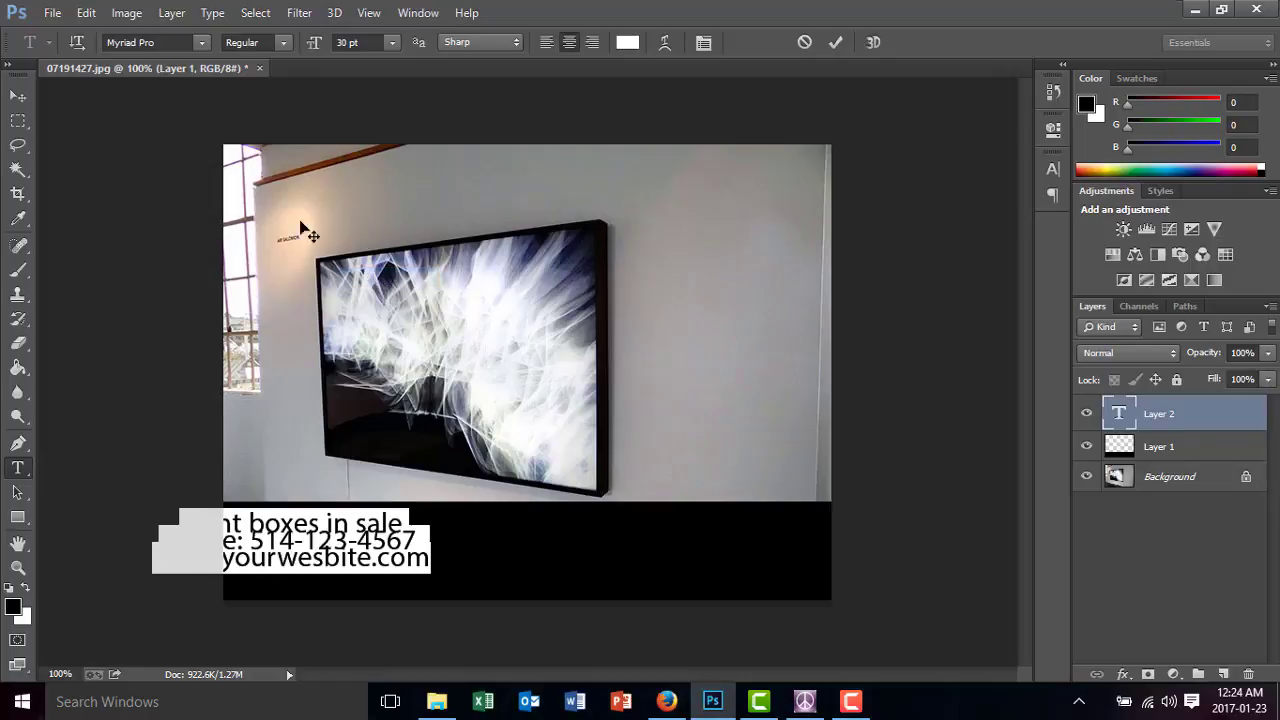
click(18, 95)
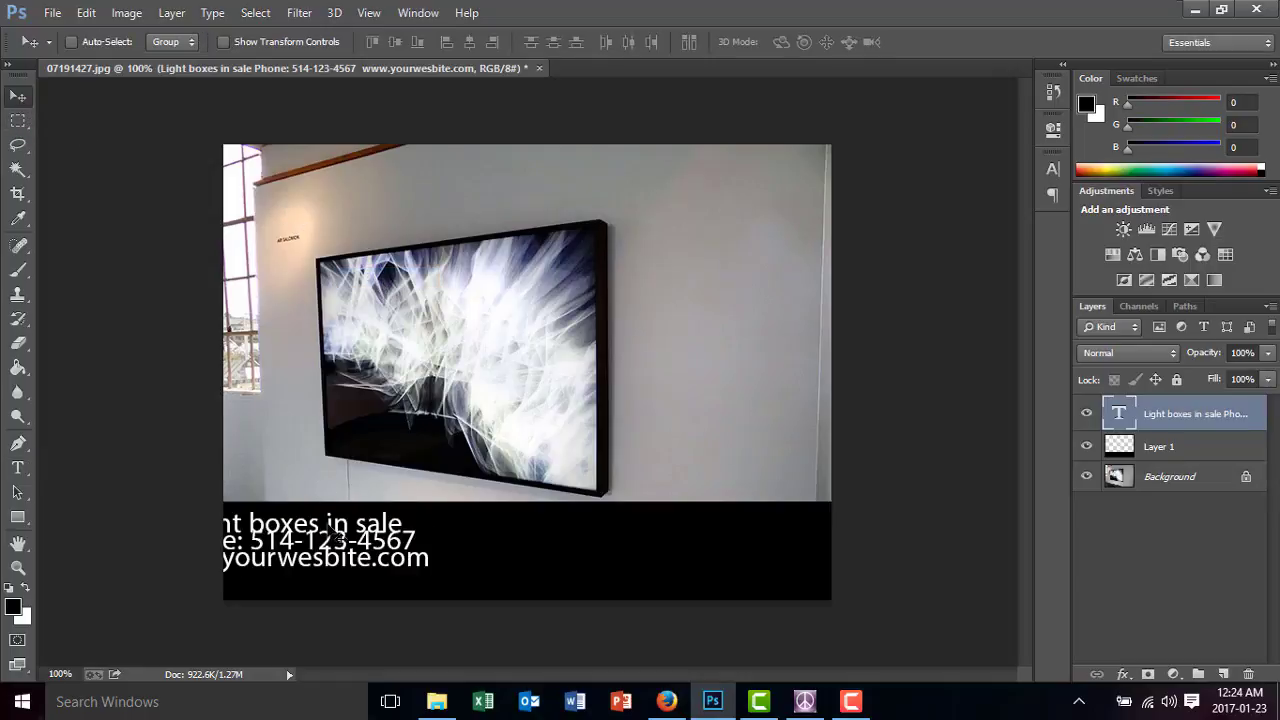
drag(336, 533, 544, 538)
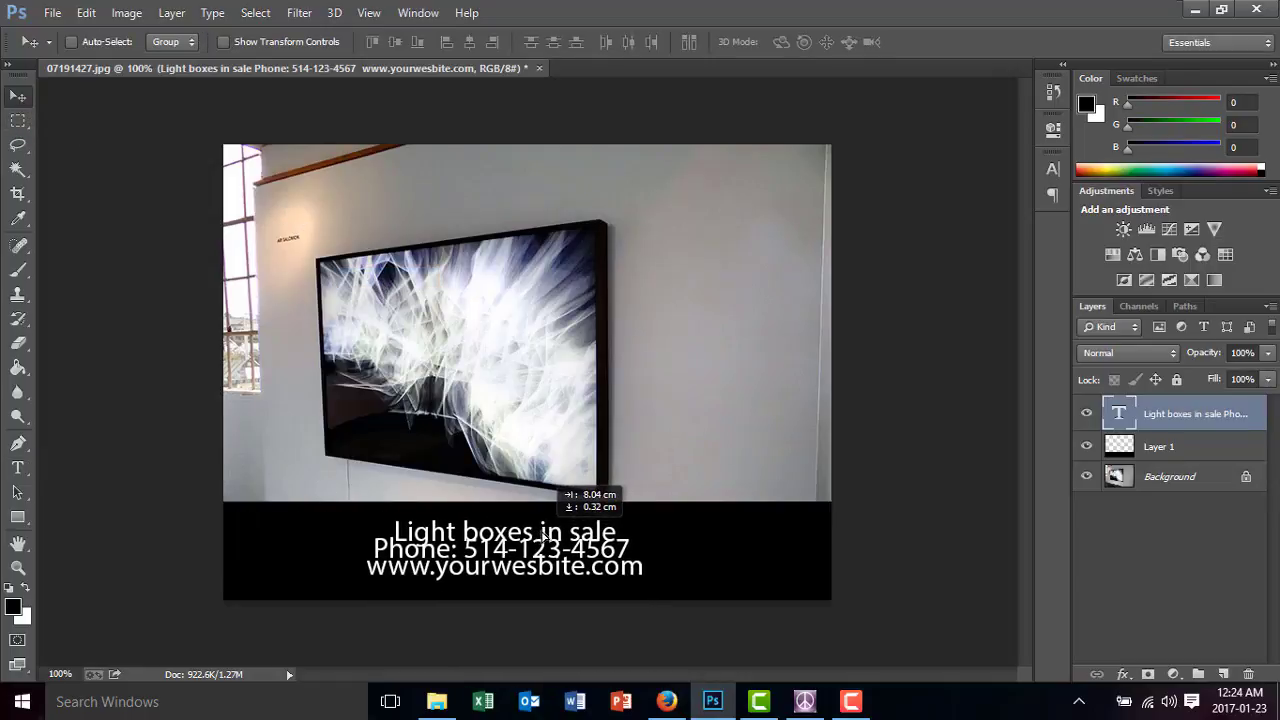
Set the leading of all three text lines to 36 pt
click(18, 467)
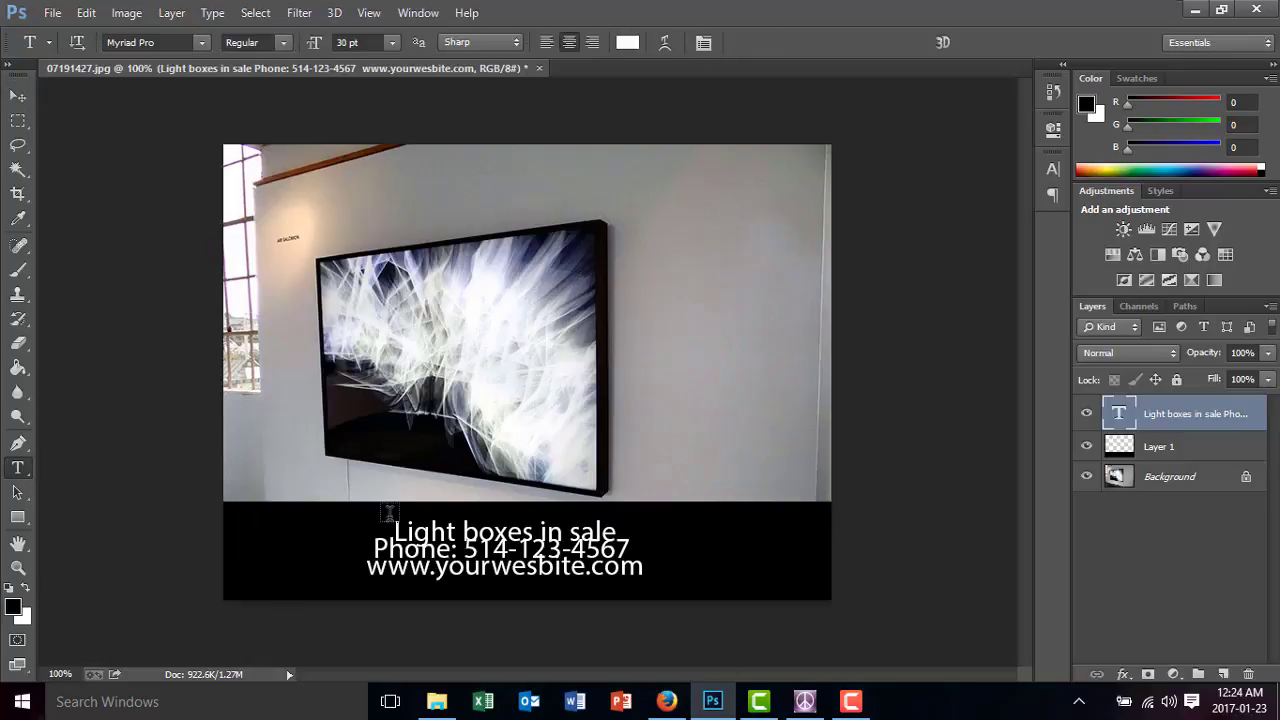
click(390, 528)
key(ctrl+a)
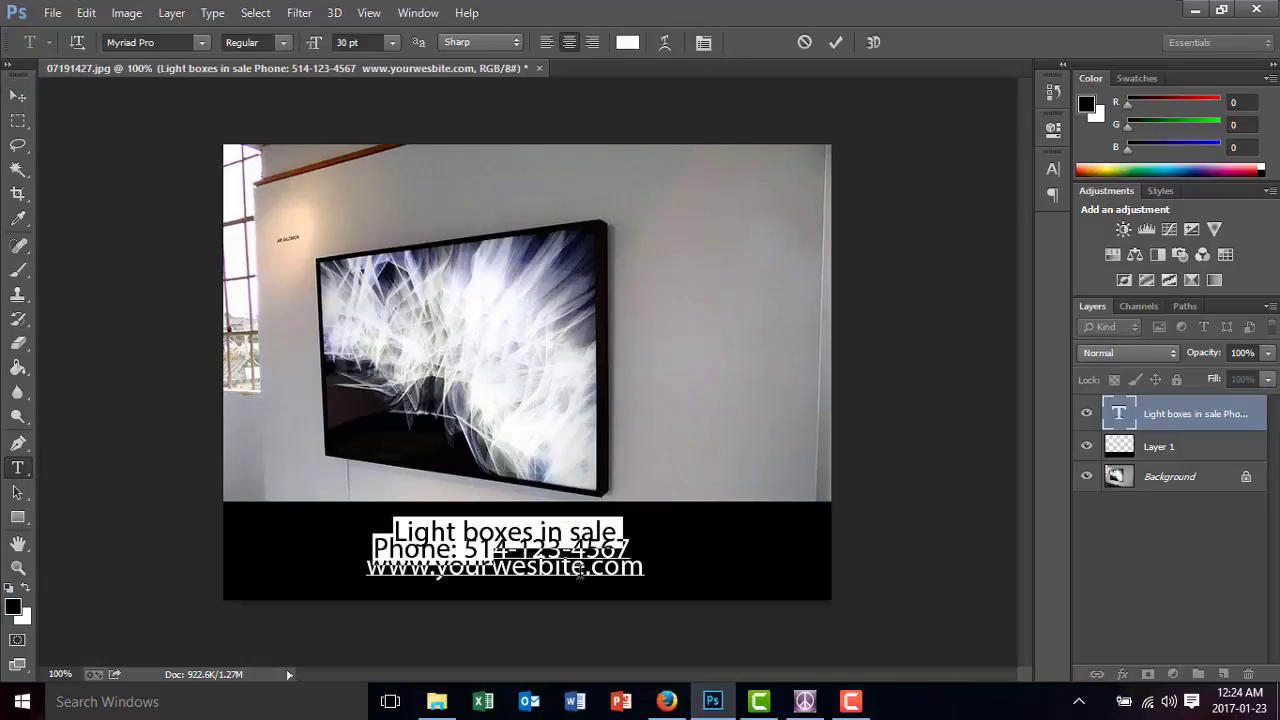
click(1053, 170)
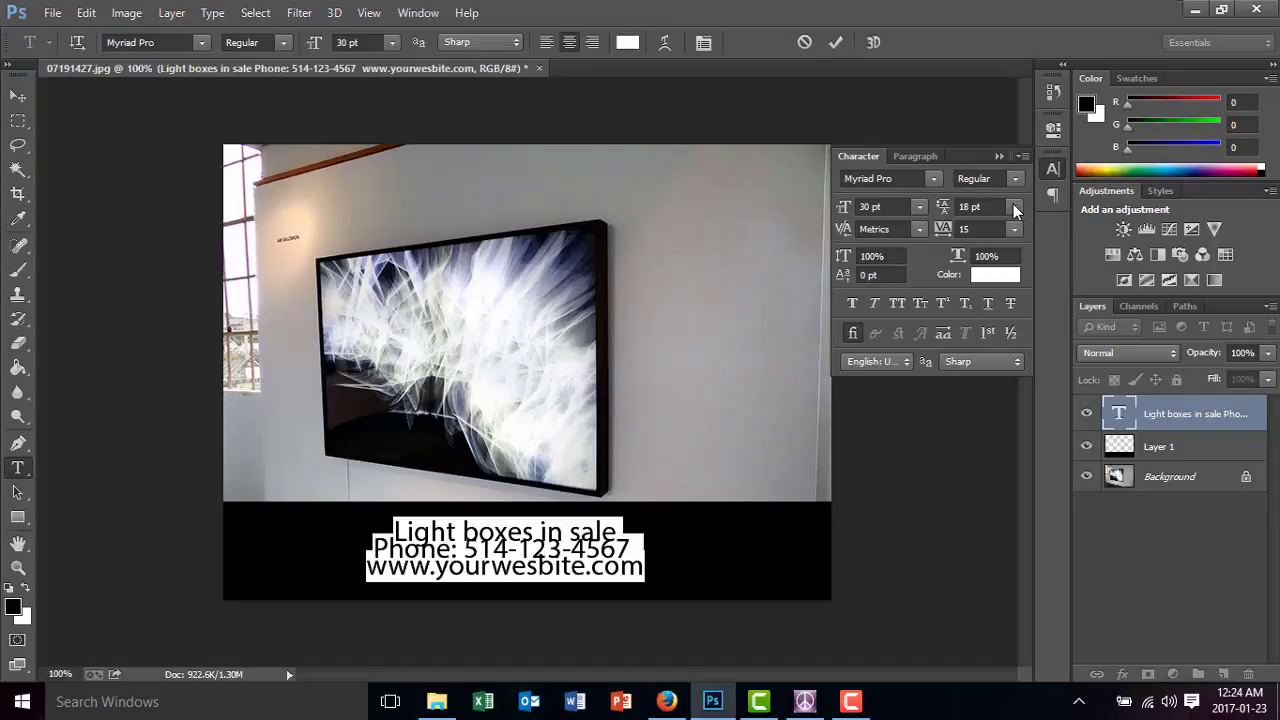
click(1014, 207)
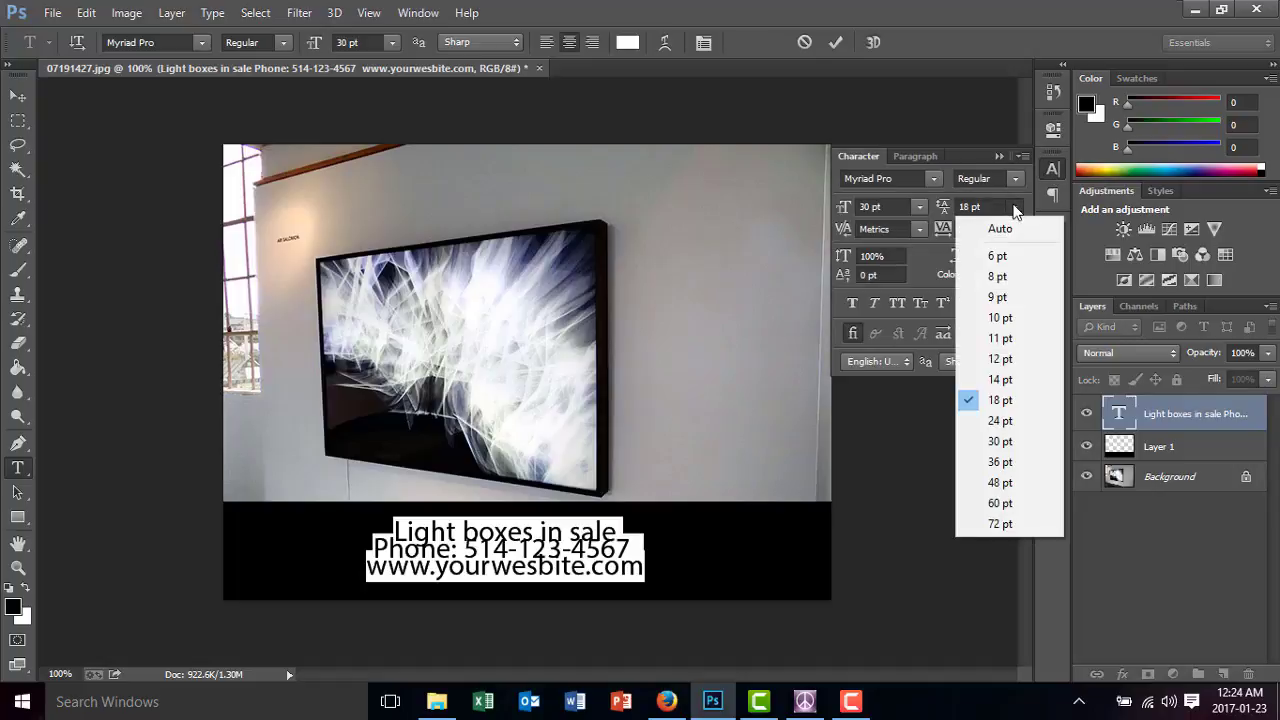
click(1000, 461)
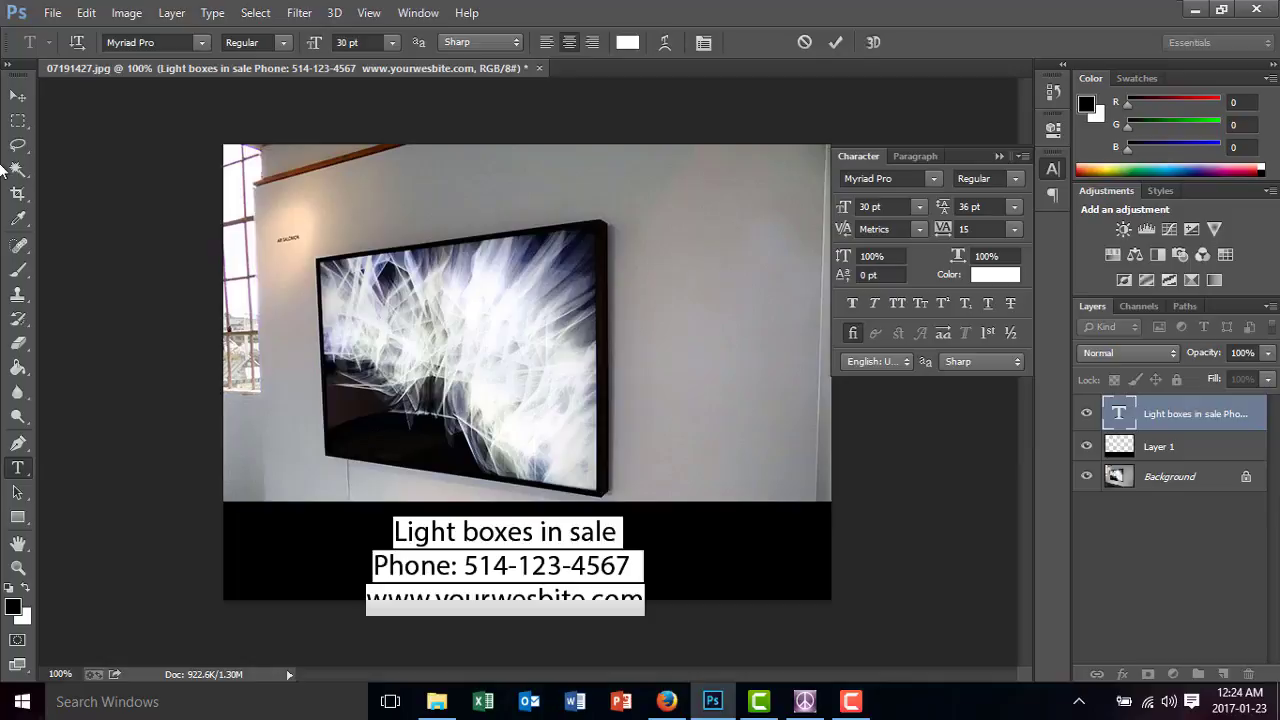
Nudge the text block upward until the website line fits inside the black band
click(18, 95)
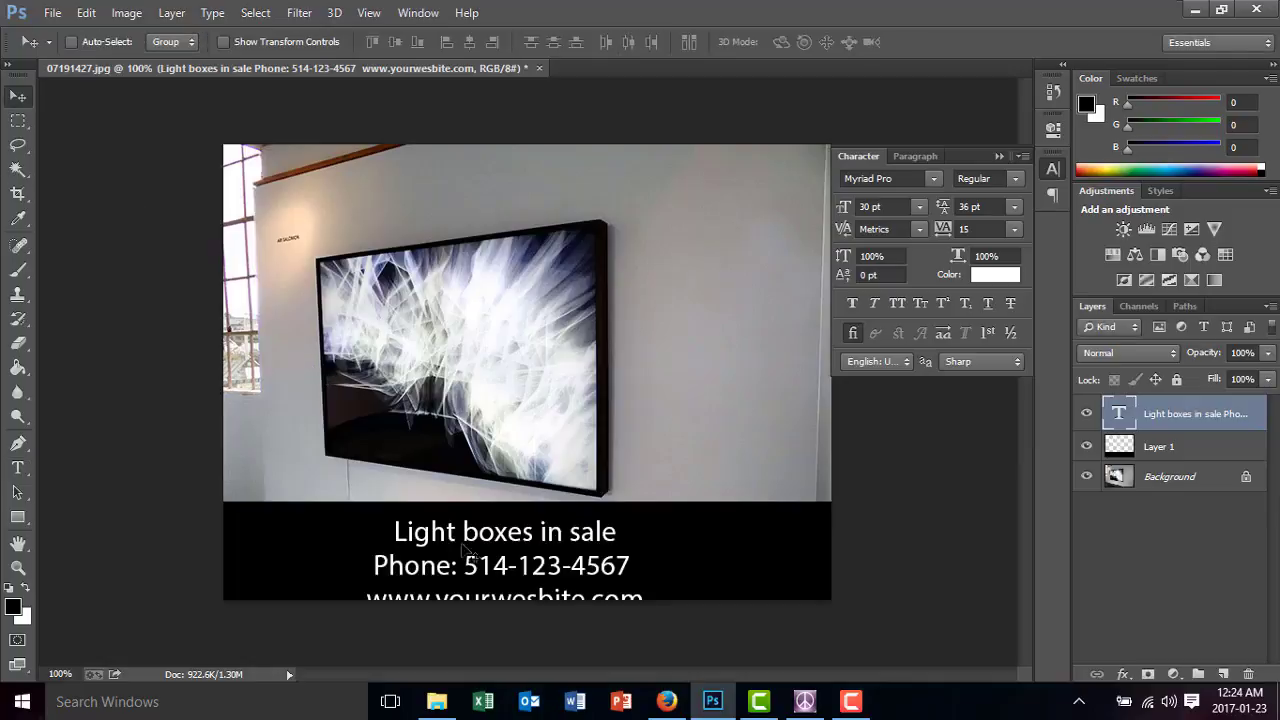
key(Up)
key(Up)
key(Up)
key(Up)
key(Up)
key(Up)
key(Up)
key(Up)
key(Up)
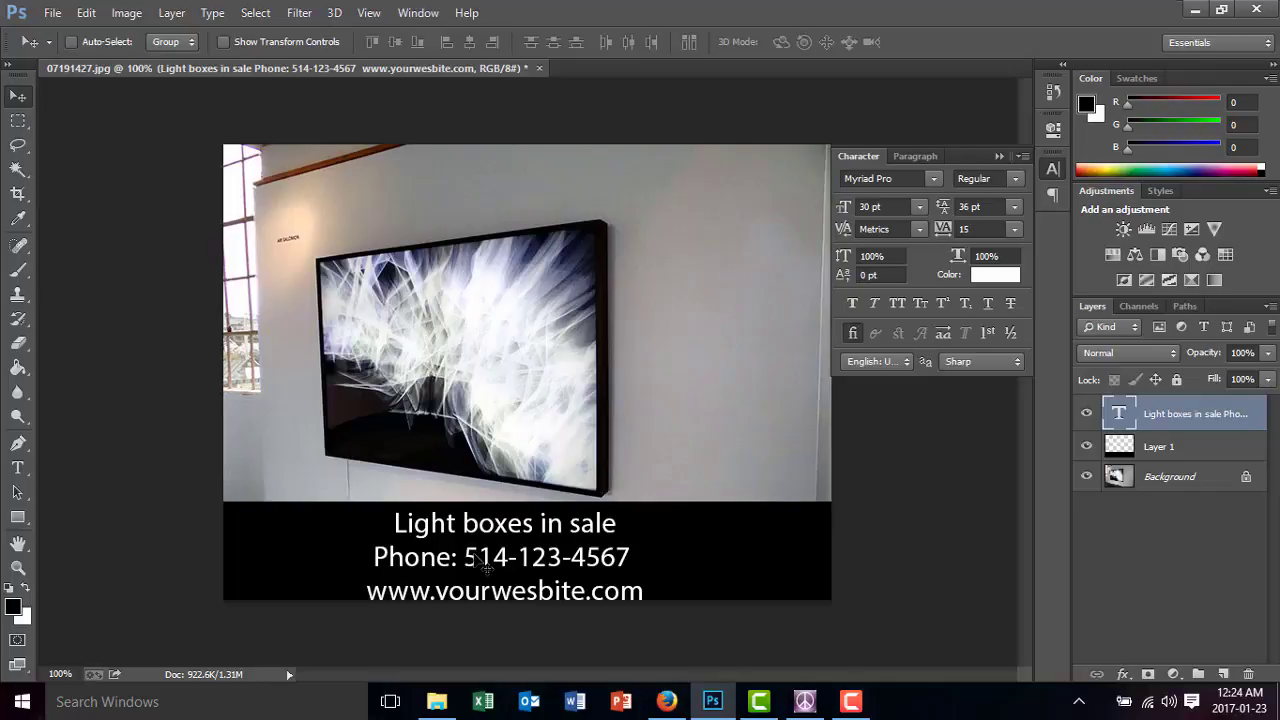
Tighten the leading of all three text lines to 32 pt
click(18, 467)
drag(390, 524, 688, 623)
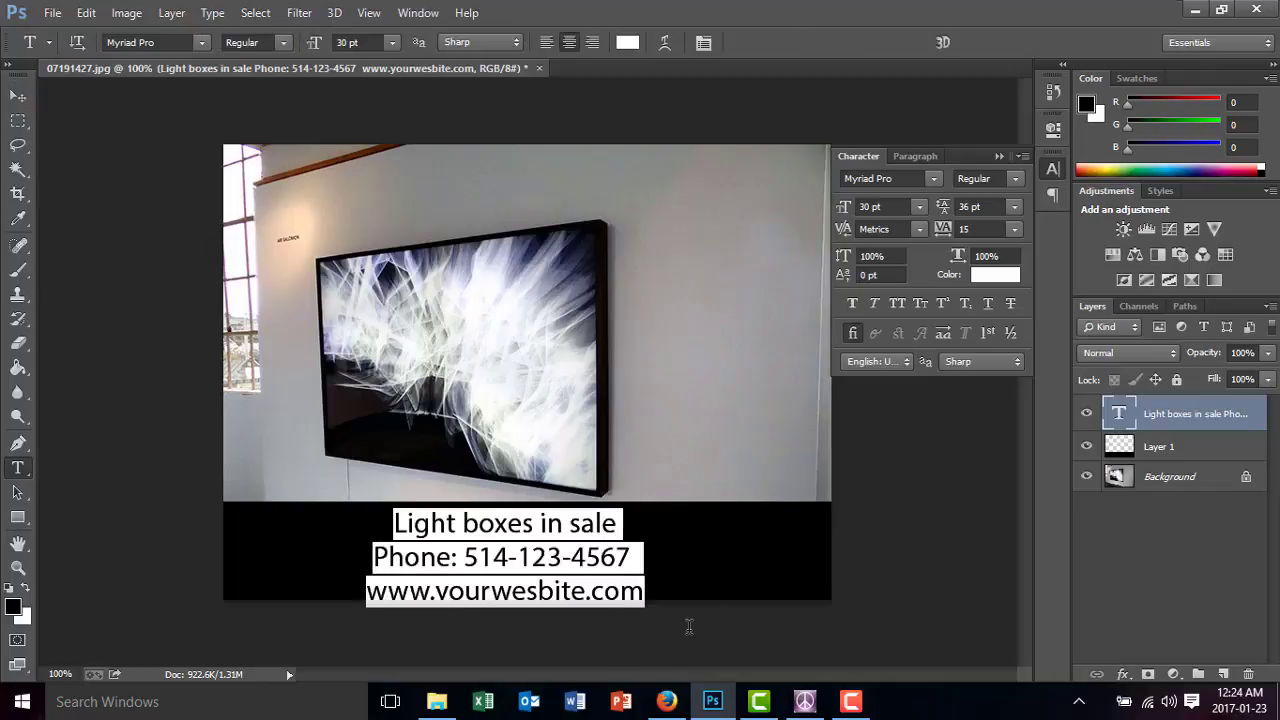
click(984, 206)
text(32)
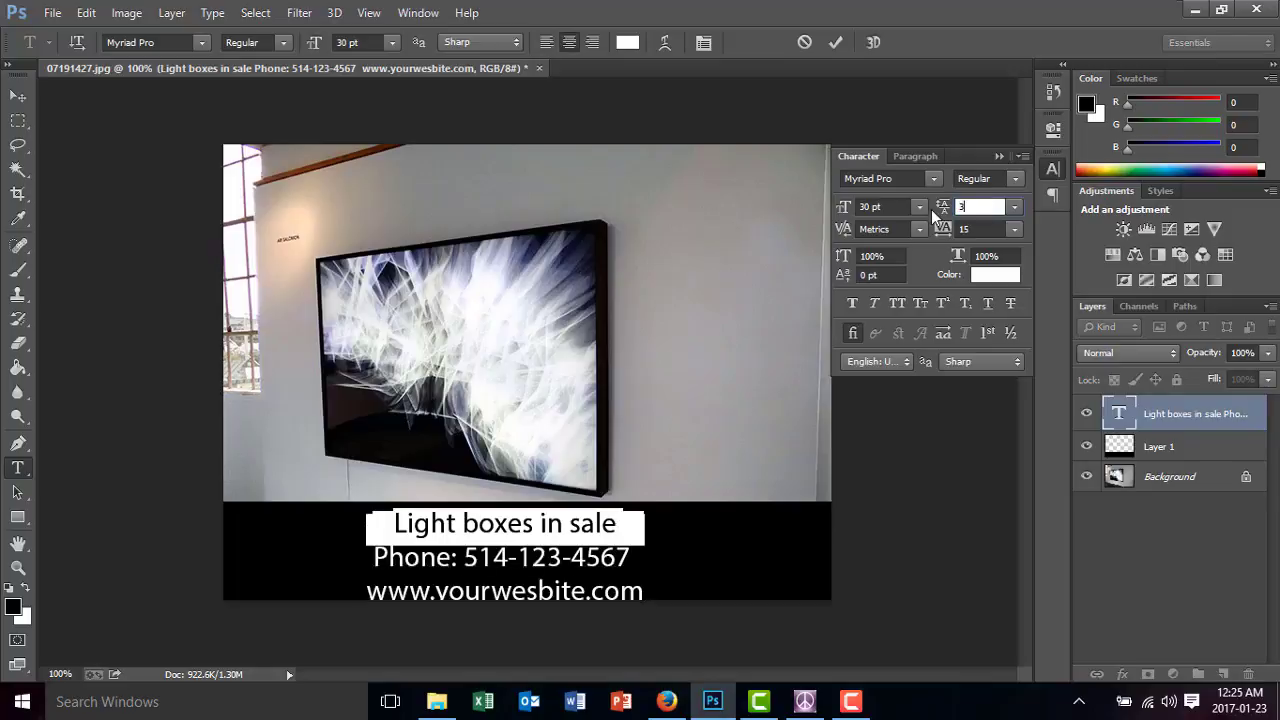
click(18, 120)
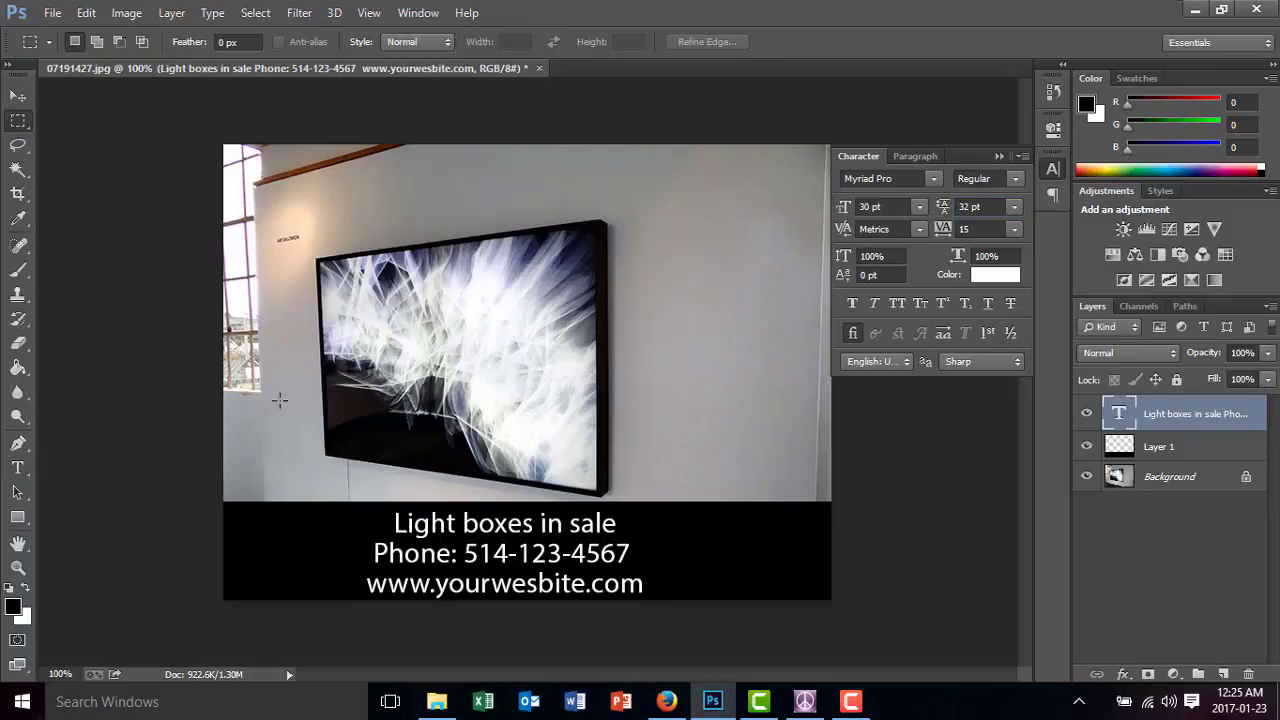
Nudge the text block a few pixels up and one pixel right within the black band, and switch to the Rectangular Marquee tool
click(18, 95)
key(Up)
key(Up)
key(Up)
key(Up)
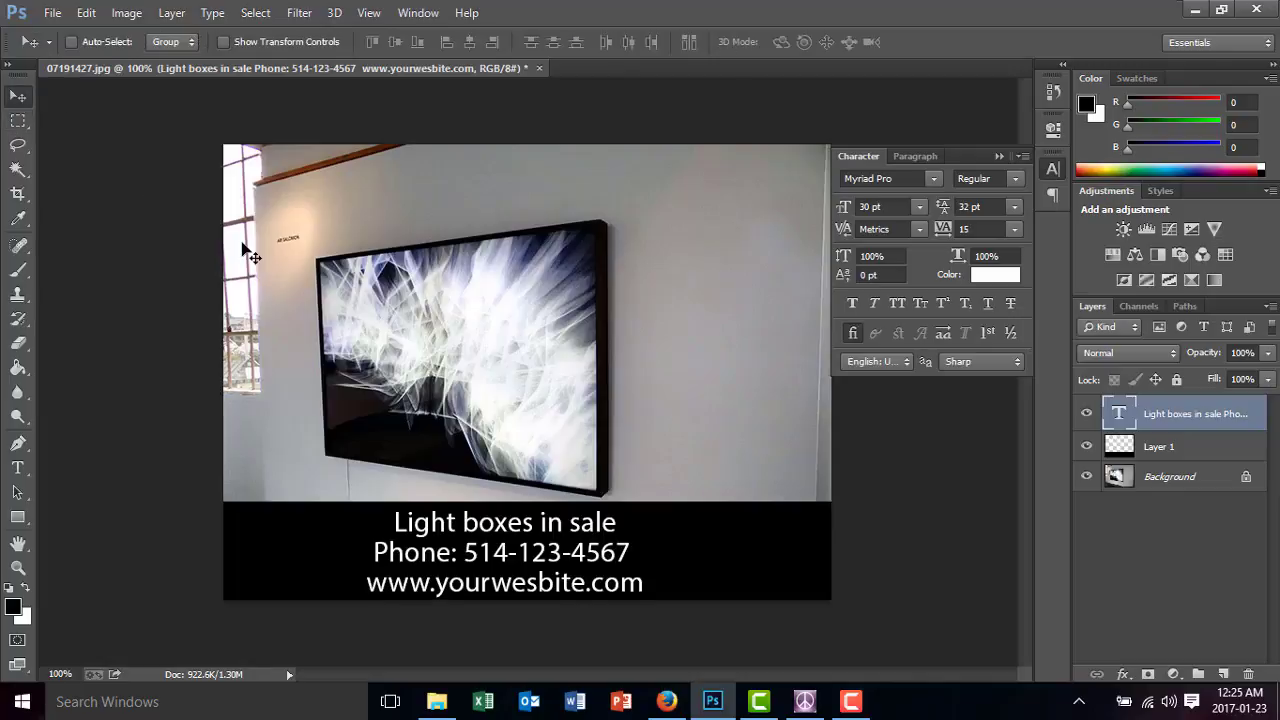
key(Right)
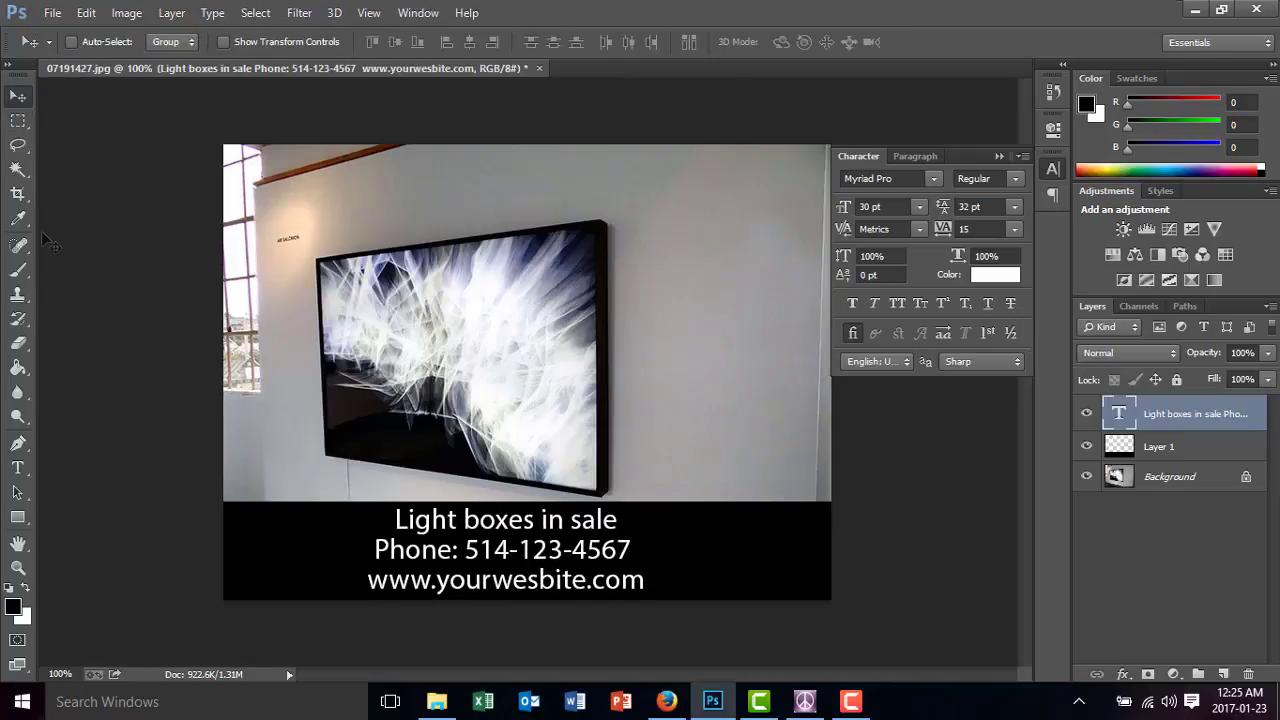
click(18, 120)
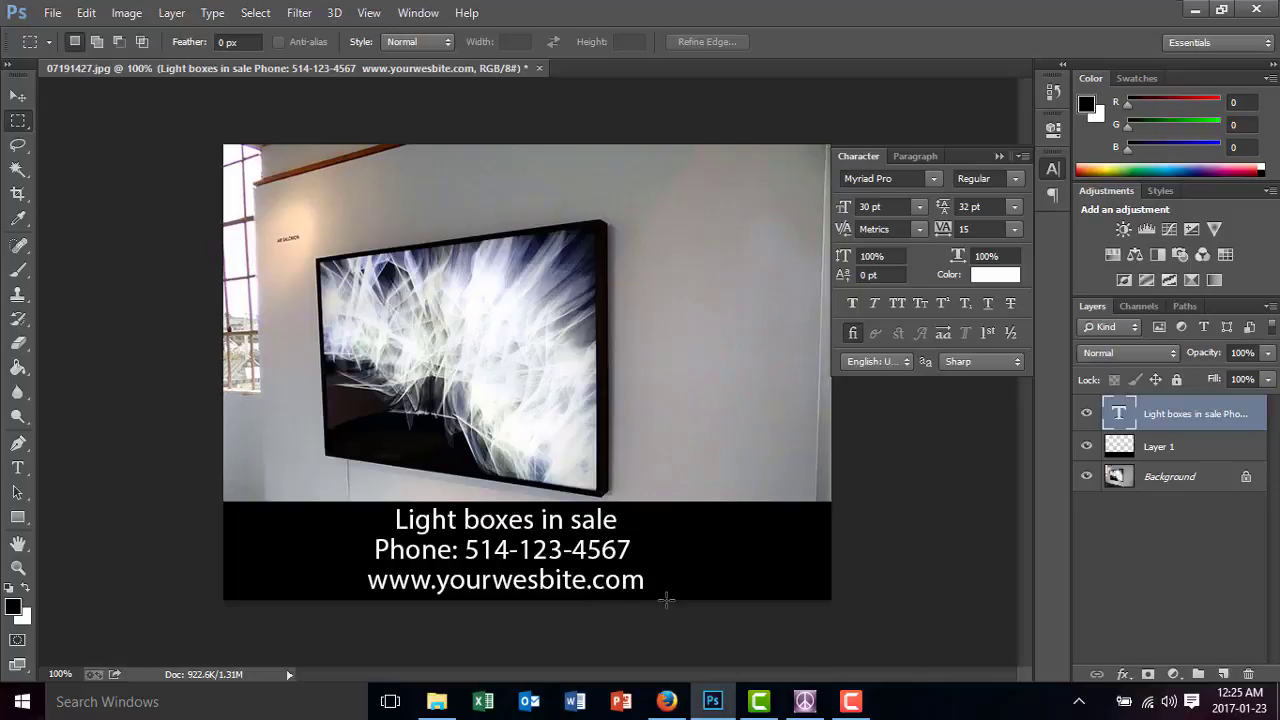
Switch to the auto posting tool and examine the contact line at the end of ad 16's body in its editing form
click(803, 701)
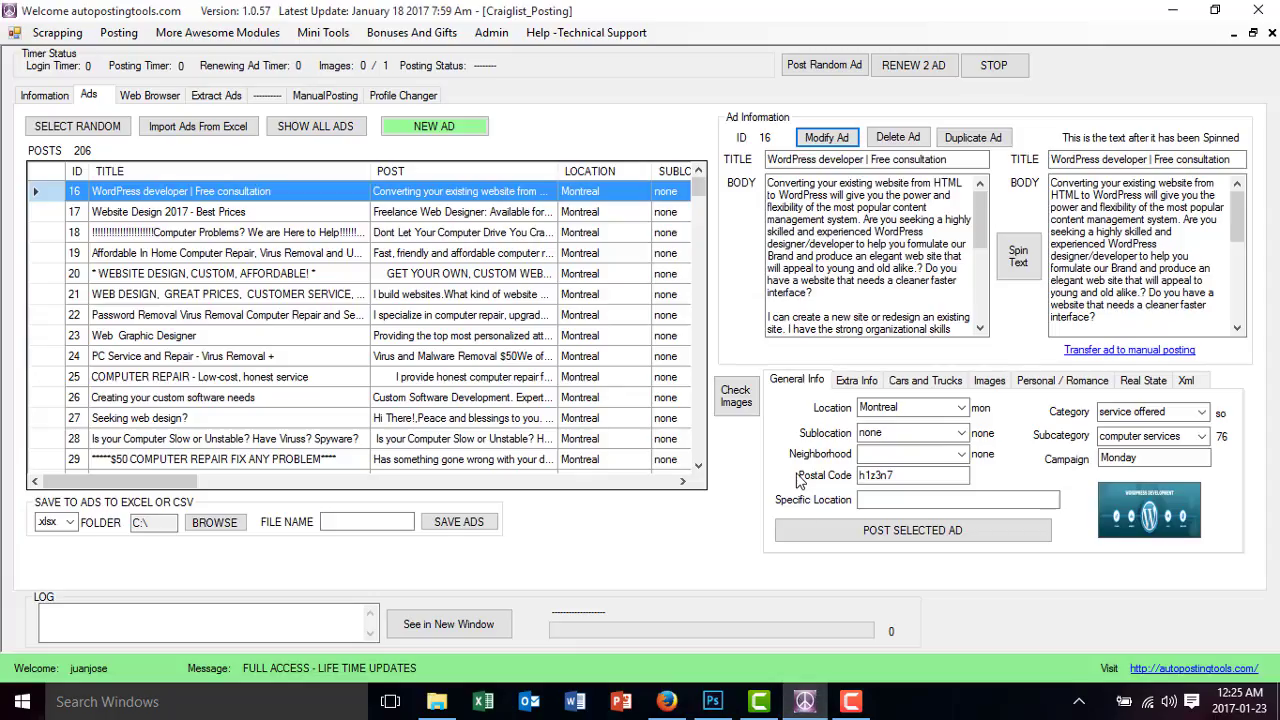
click(826, 138)
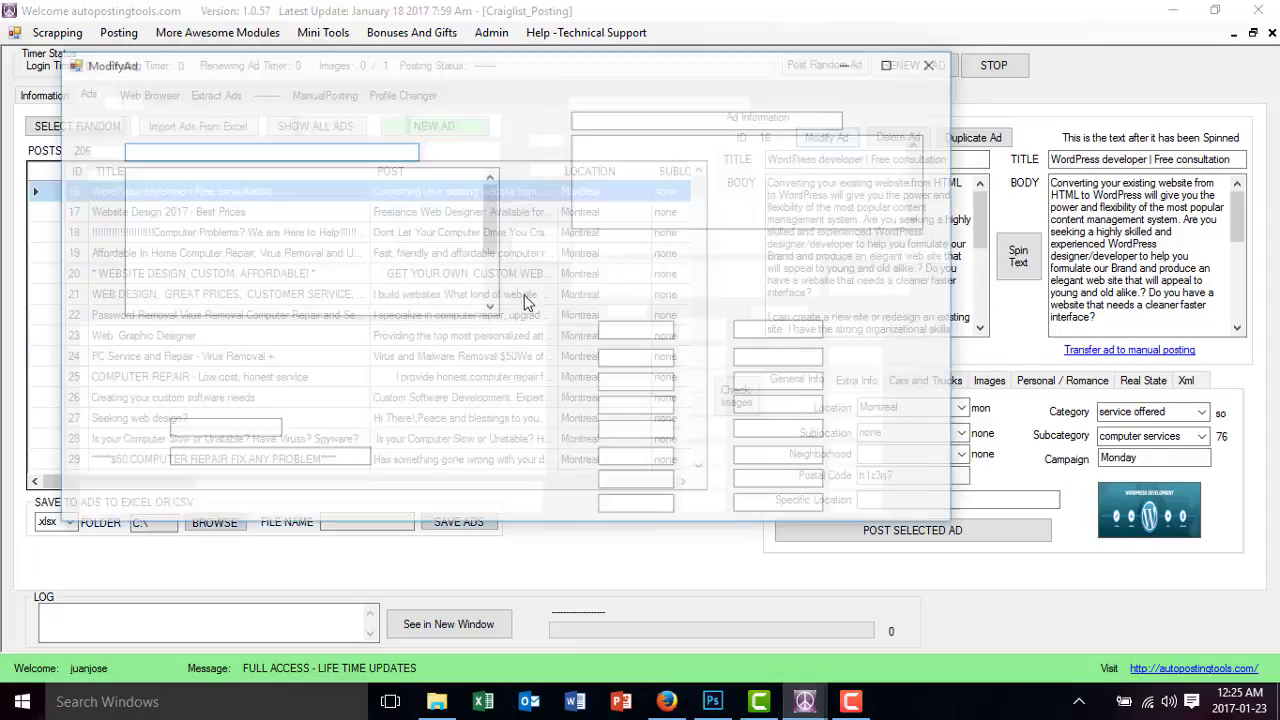
scroll(394, 273, down, 3)
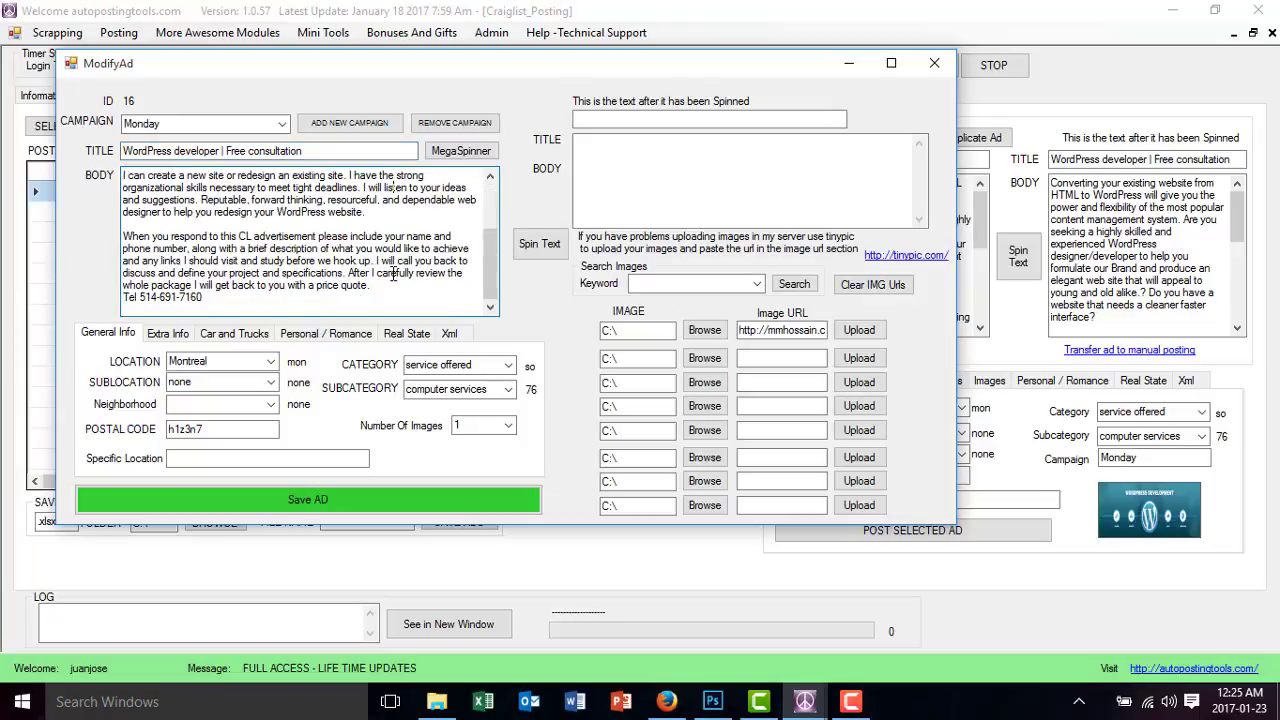
drag(220, 300, 114, 289)
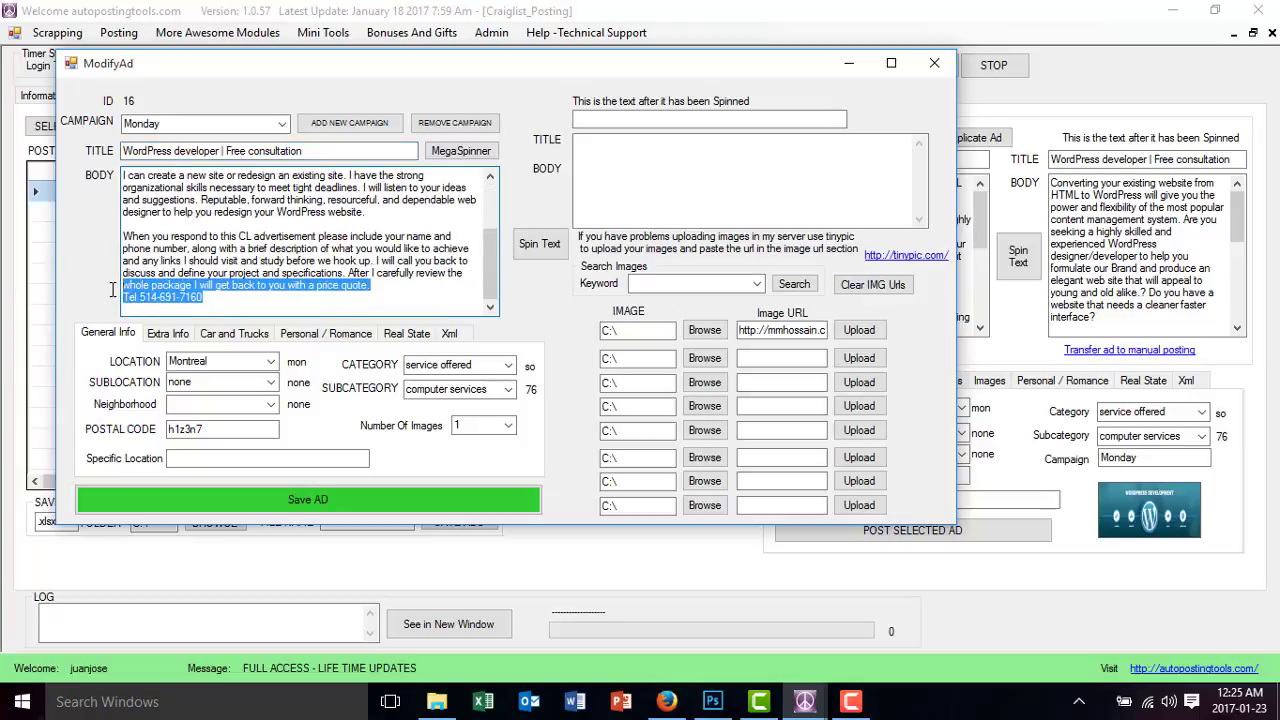
click(333, 260)
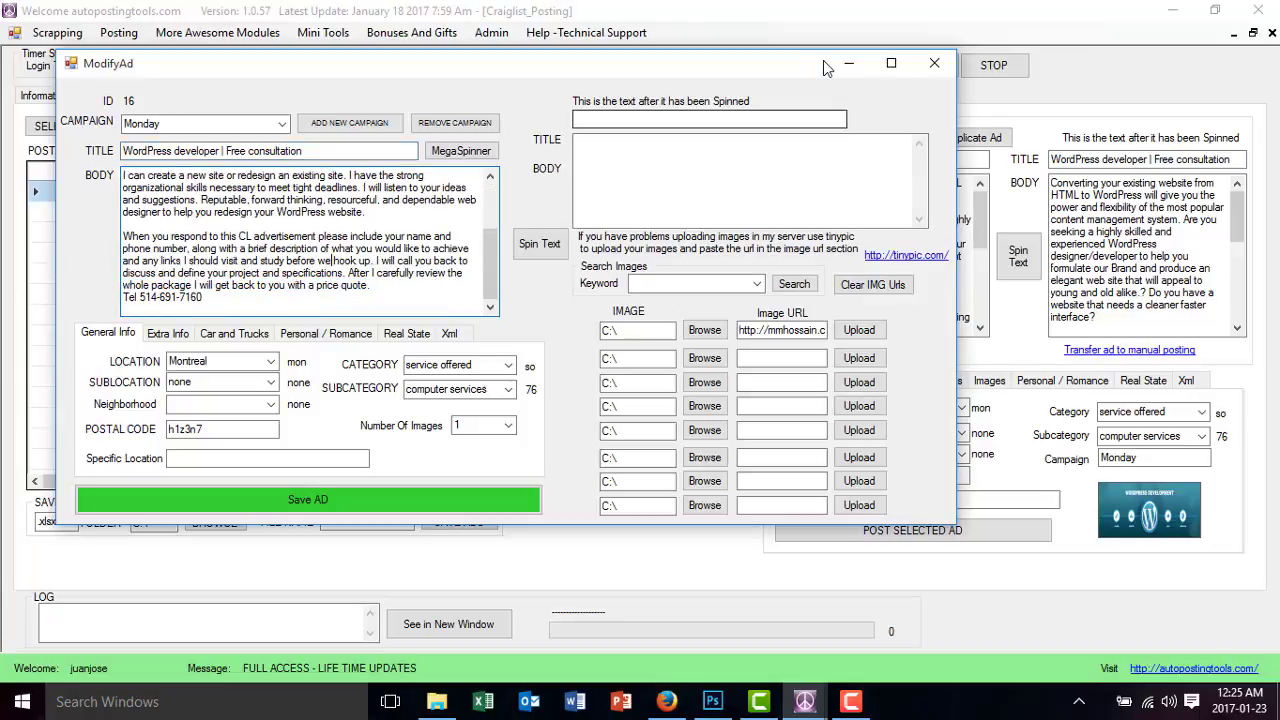
click(932, 65)
Return to Photoshop and prepare the ad image for web export as PNG-24 with a width of 600 px
click(712, 701)
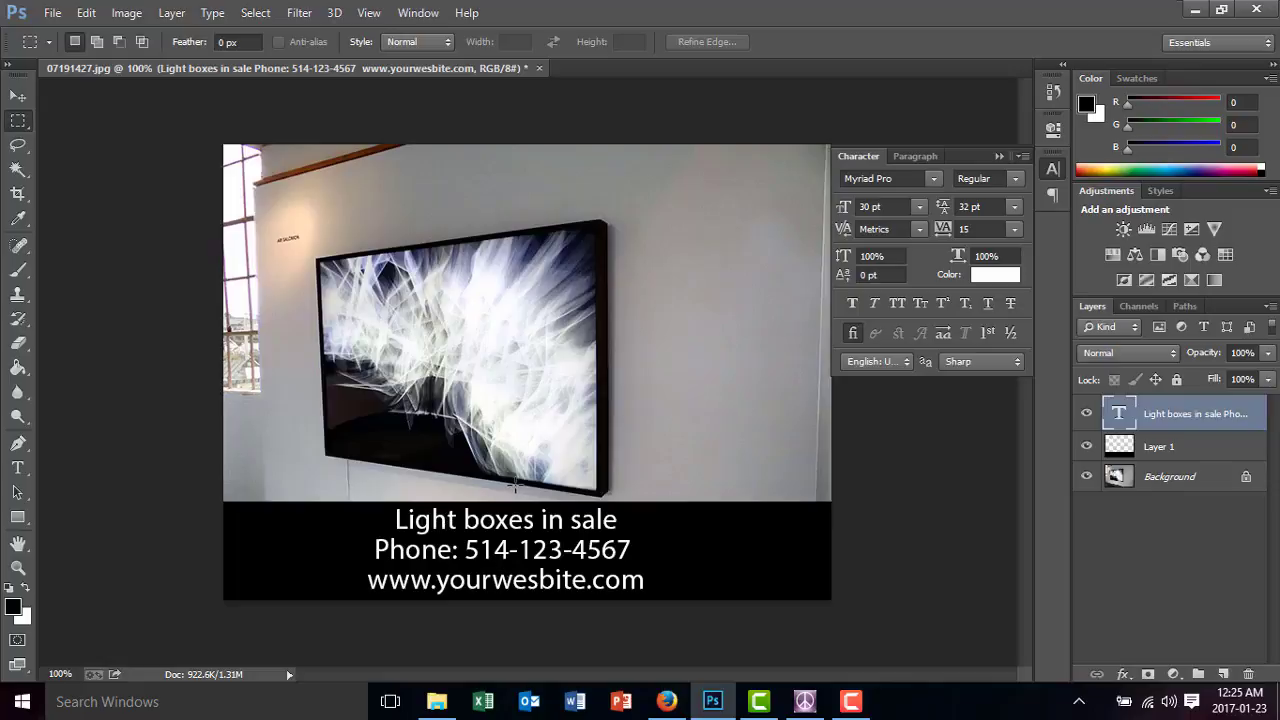
click(53, 14)
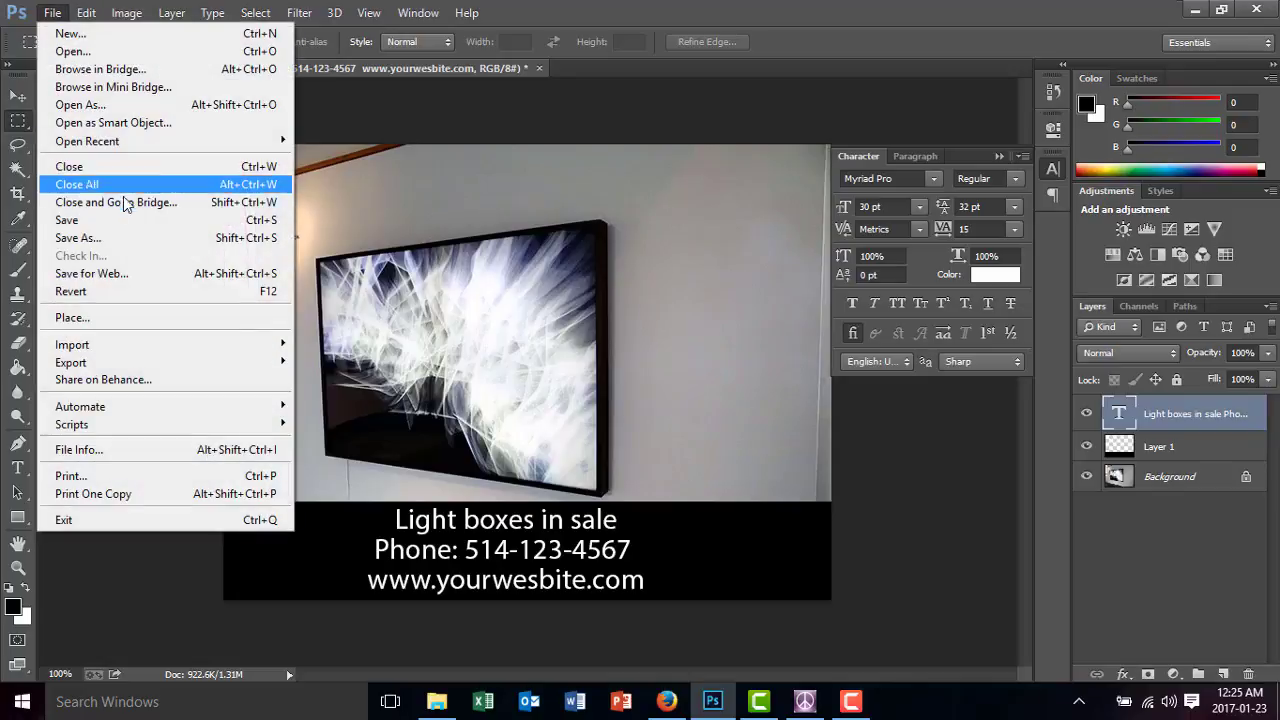
click(128, 273)
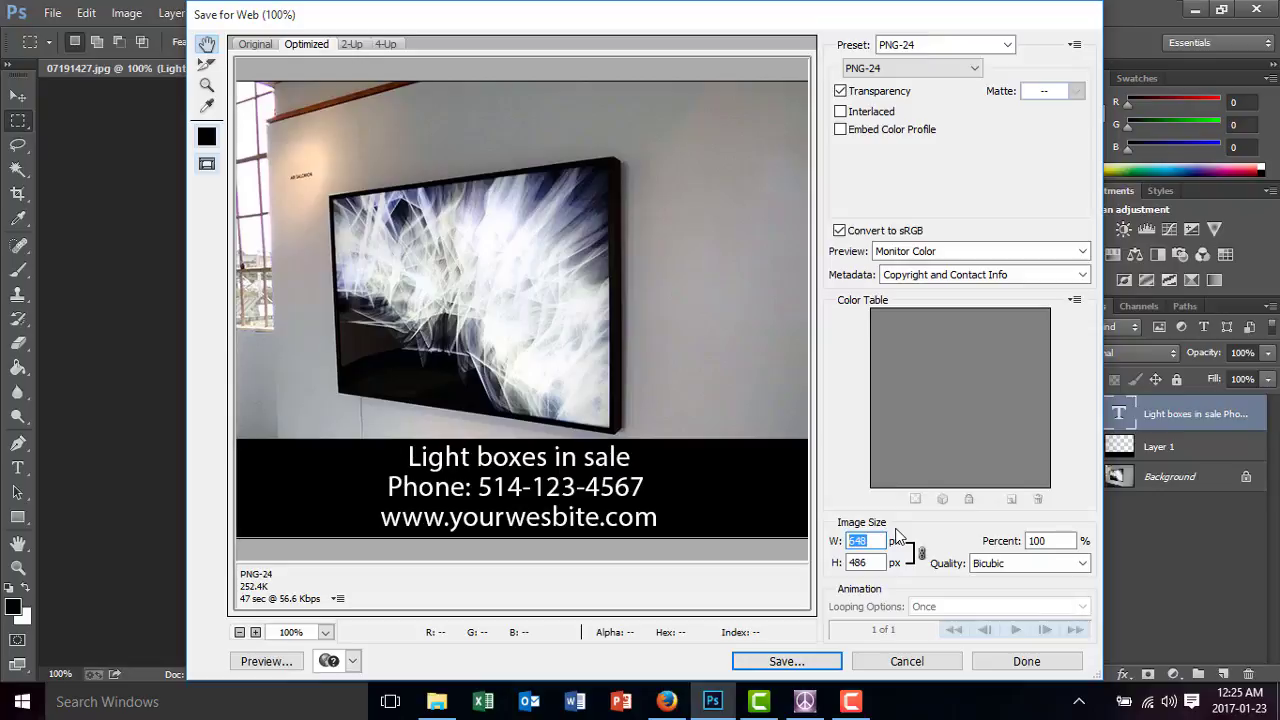
text(600)
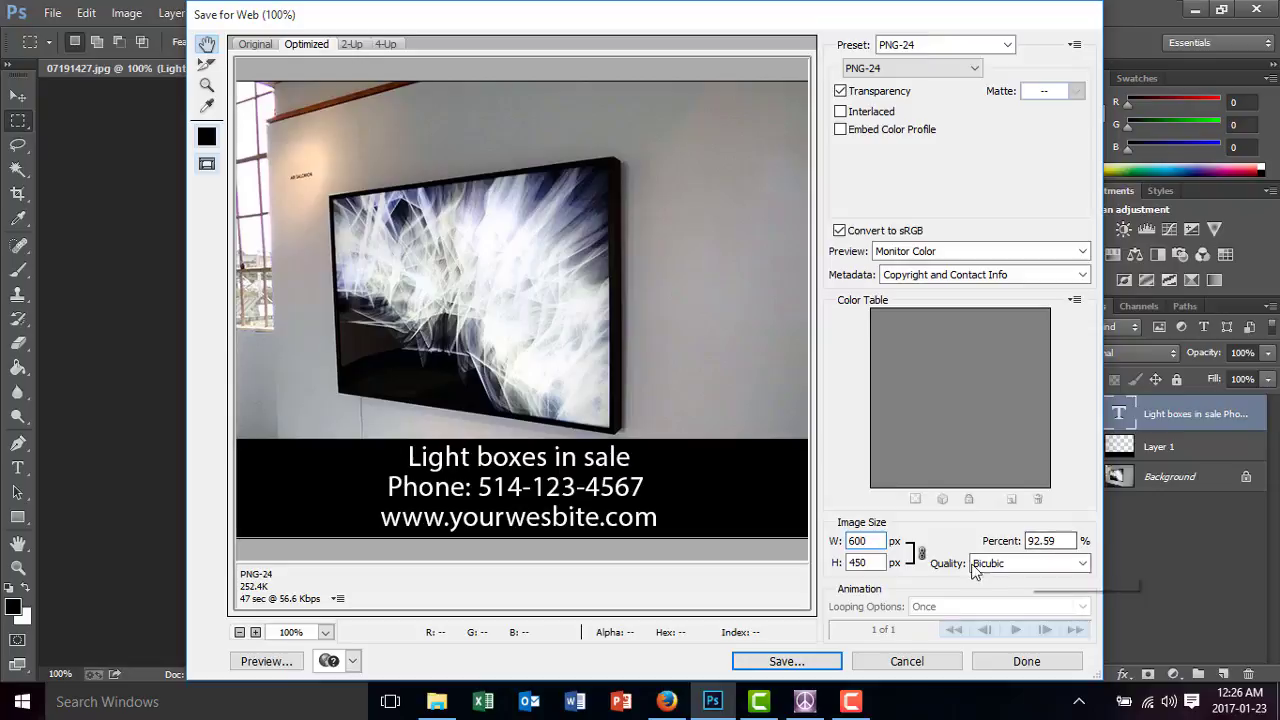
click(833, 541)
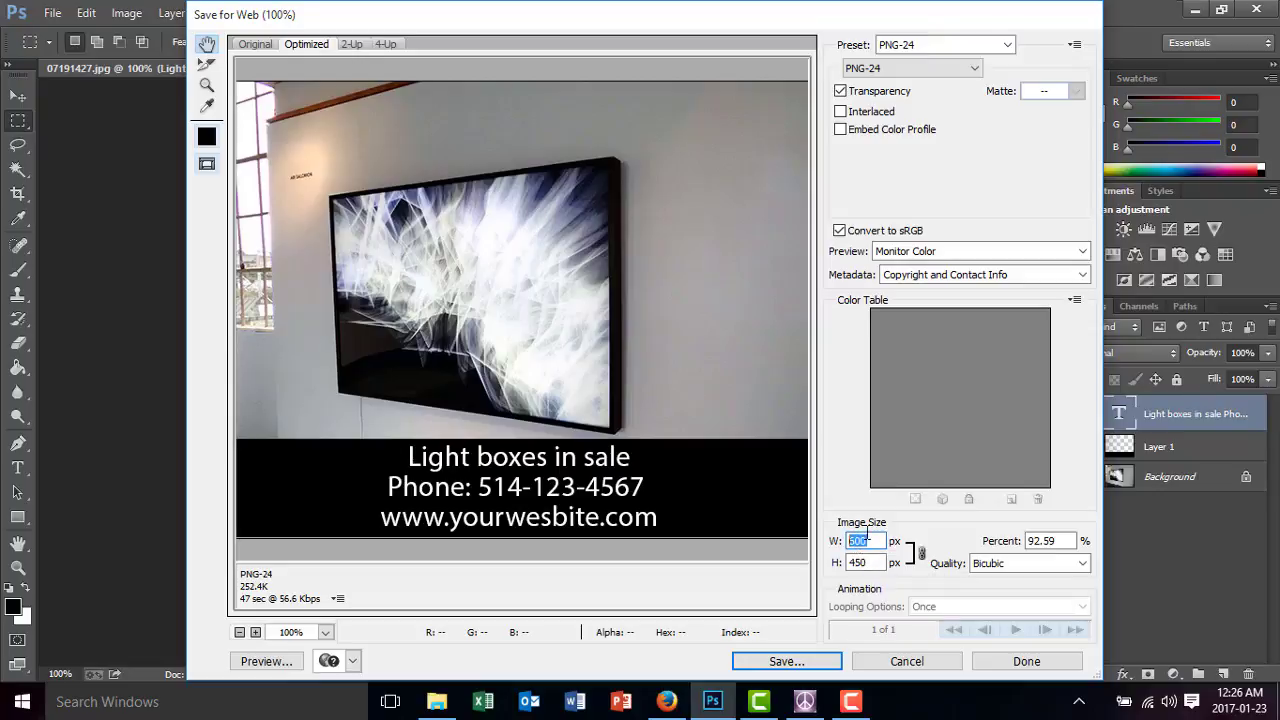
Save the optimized image as 07191427.png in the Promotional images folder on the desktop, using the folder path copied from File Explorer
click(797, 661)
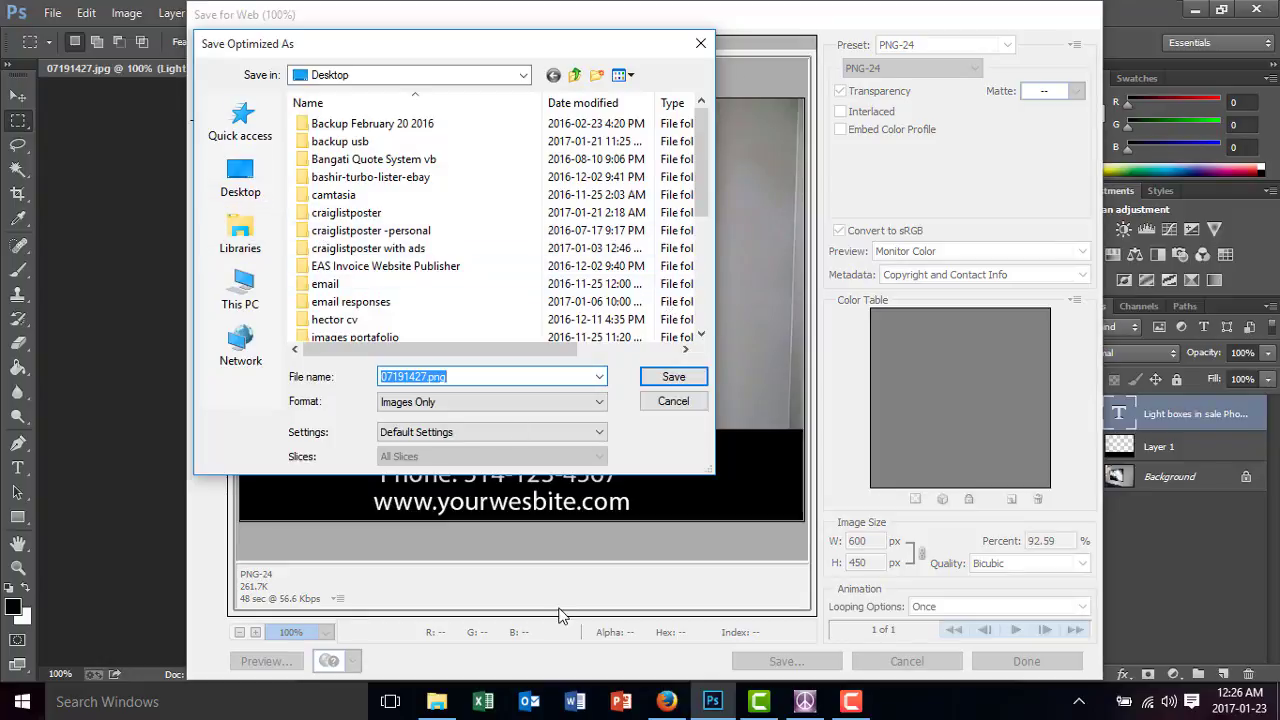
click(436, 702)
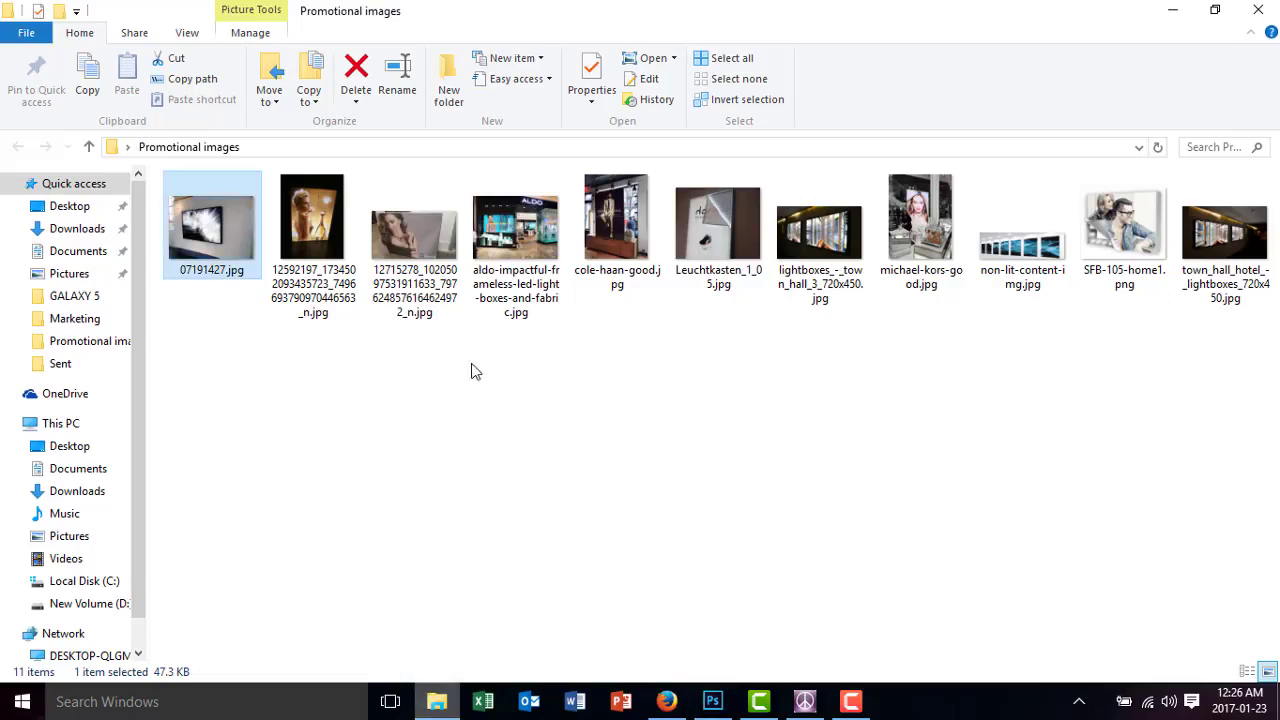
click(487, 156)
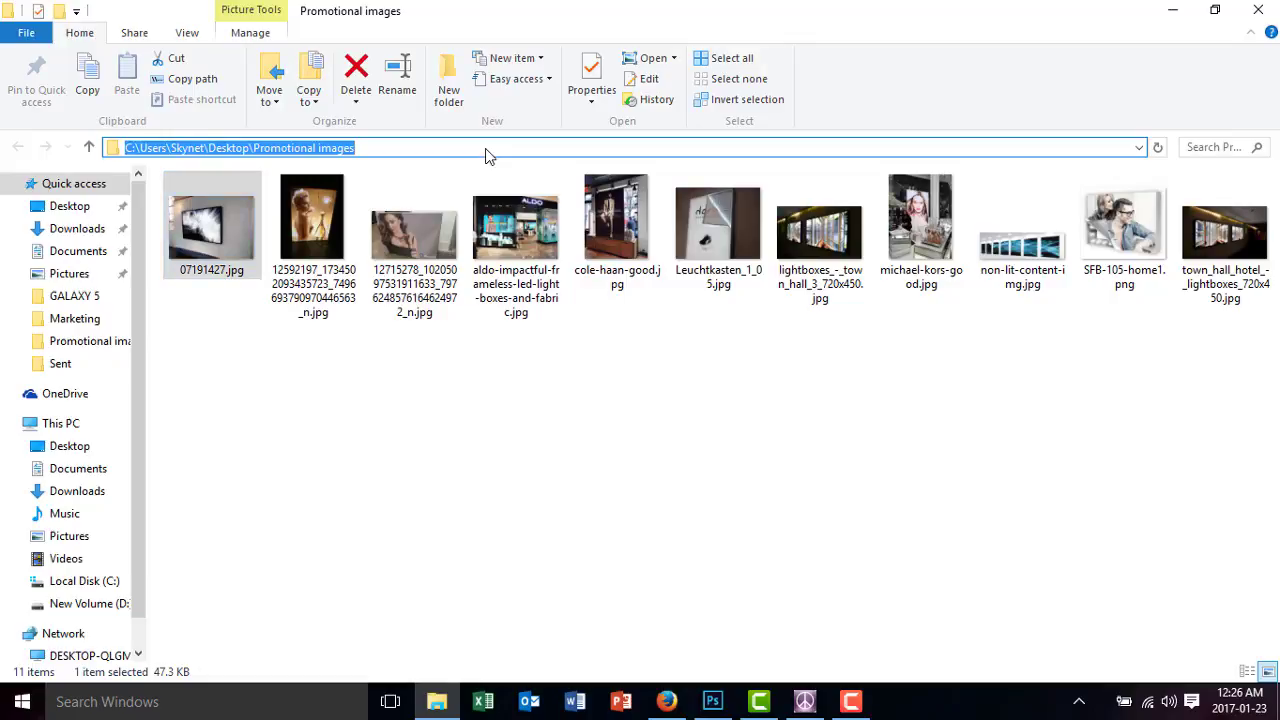
click(1172, 10)
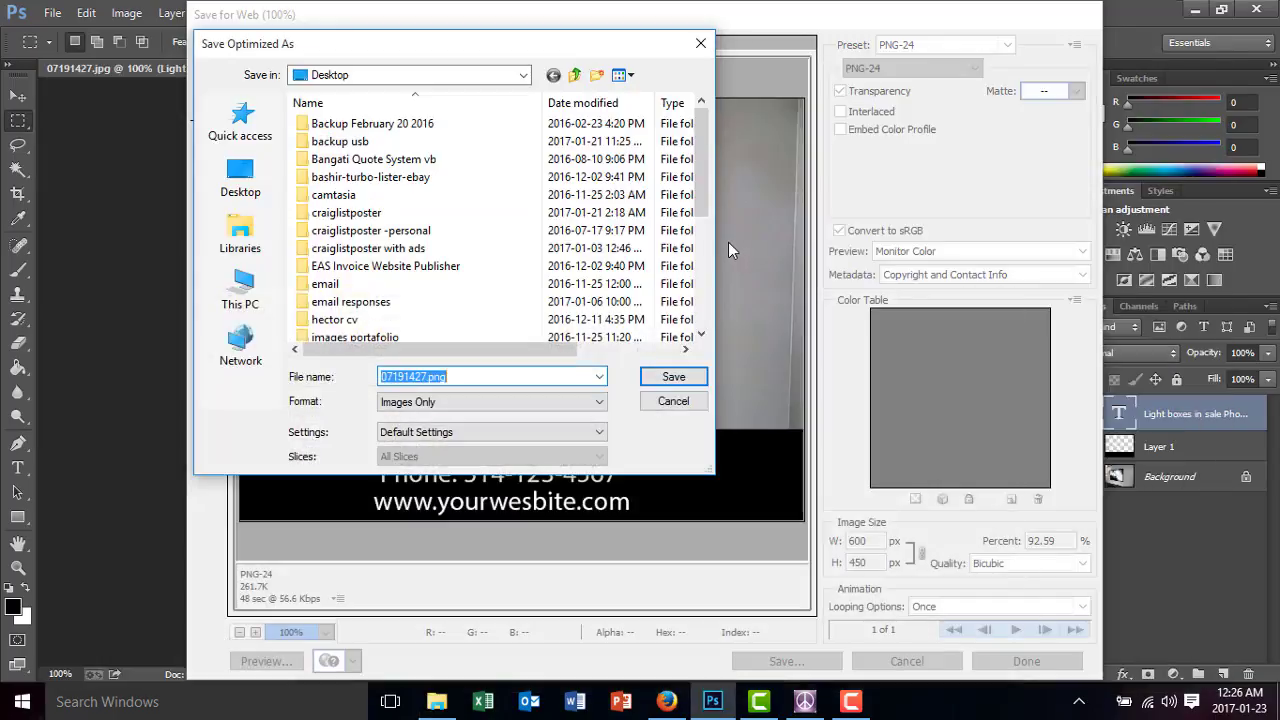
text(C:\Users\Shynel\Desktop\Promotional images)
click(674, 377)
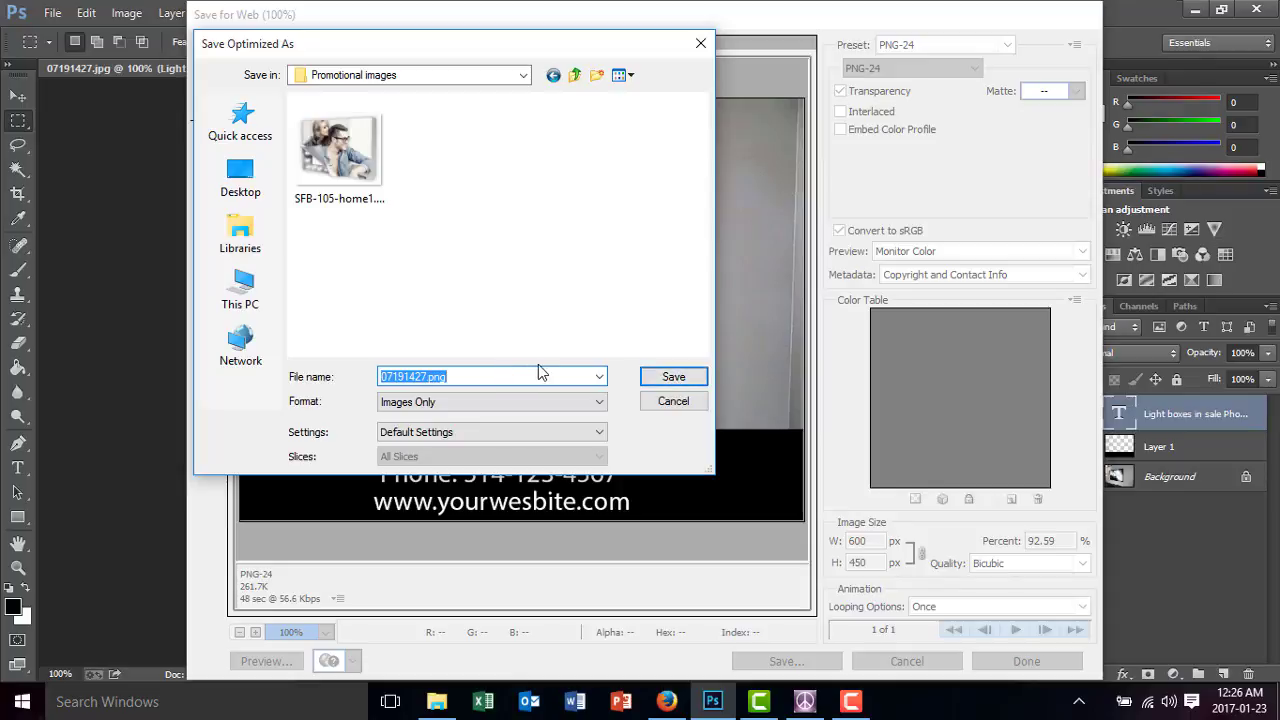
click(673, 377)
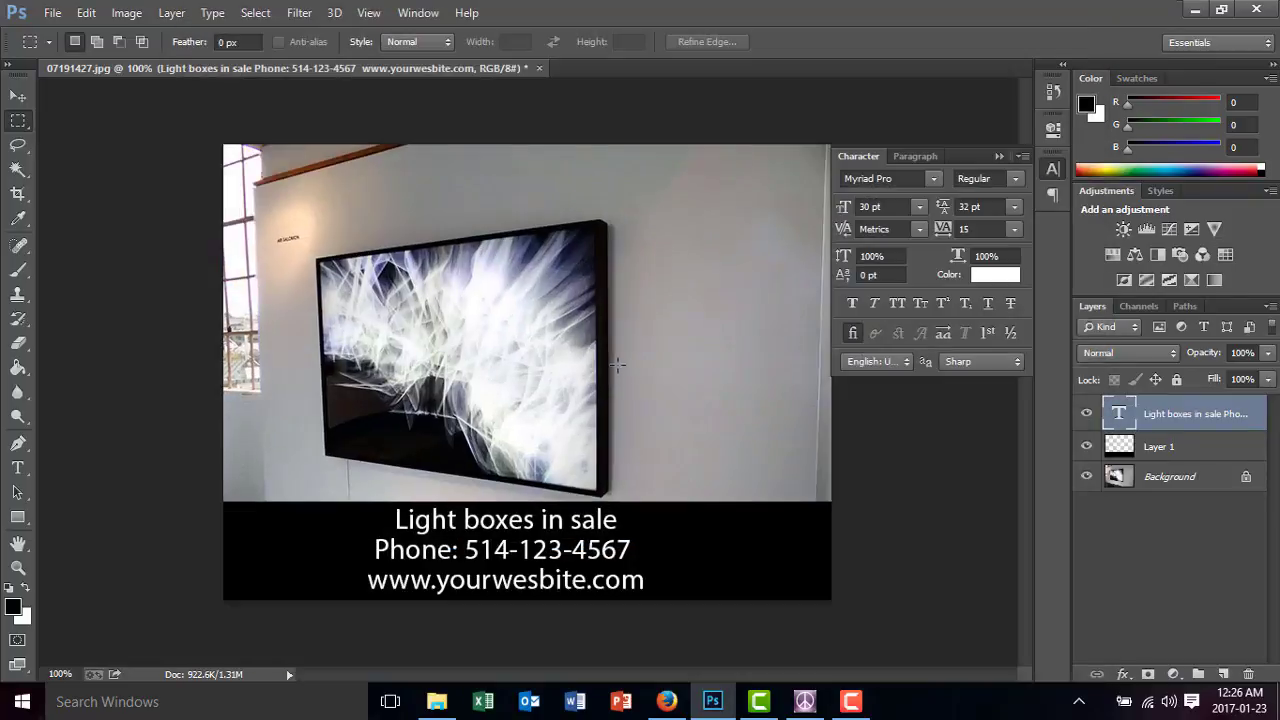
Switch to File Explorer and view the exported 07191427.png from the Promotional images folder at full size
click(447, 708)
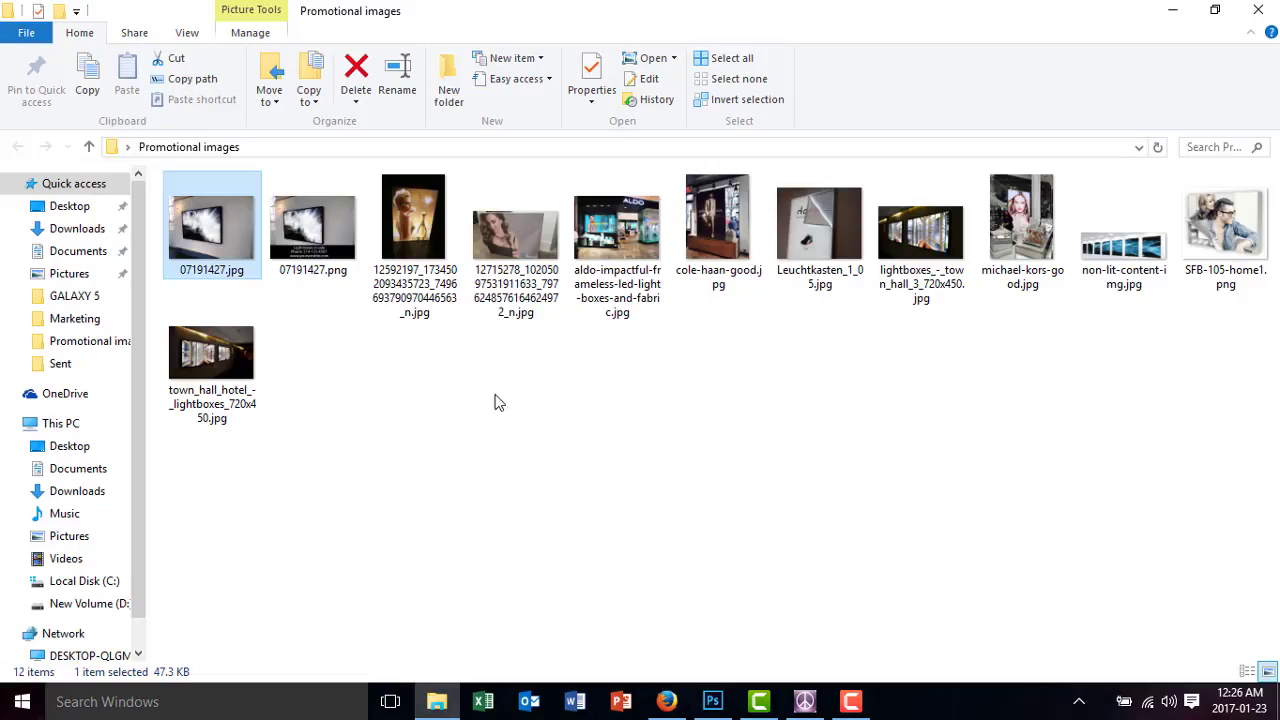
double_click(312, 228)
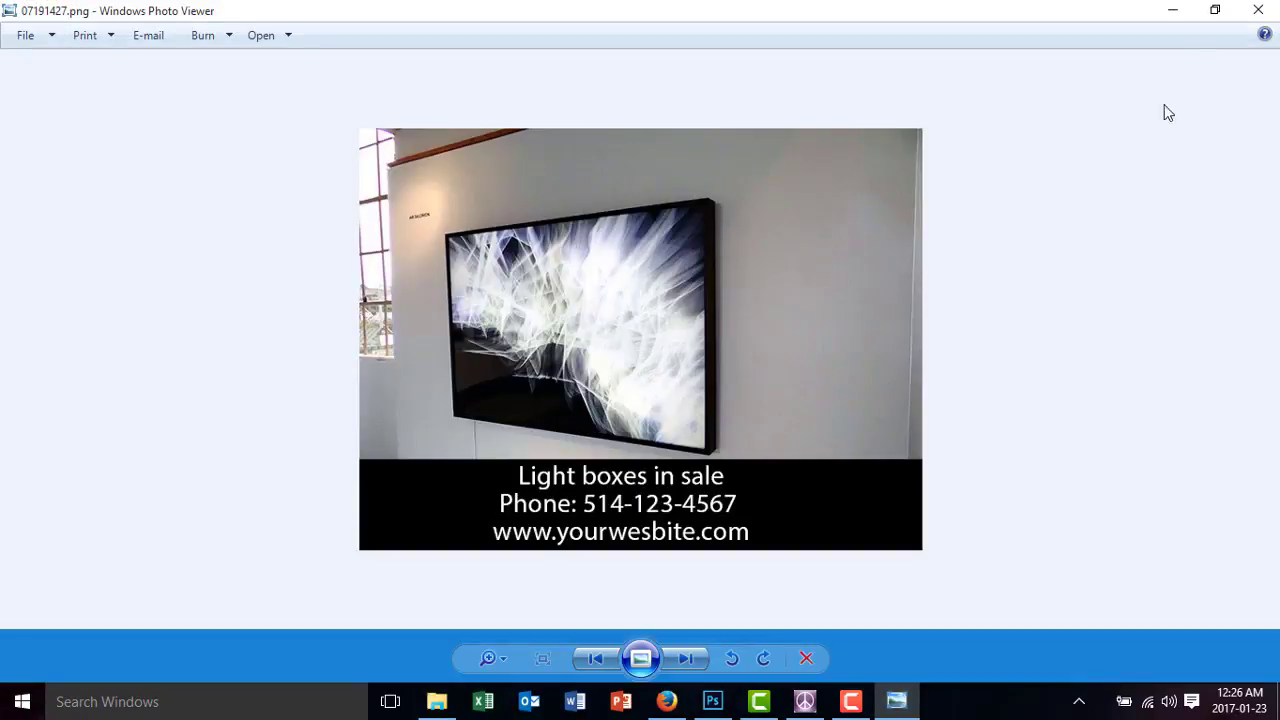
click(1258, 10)
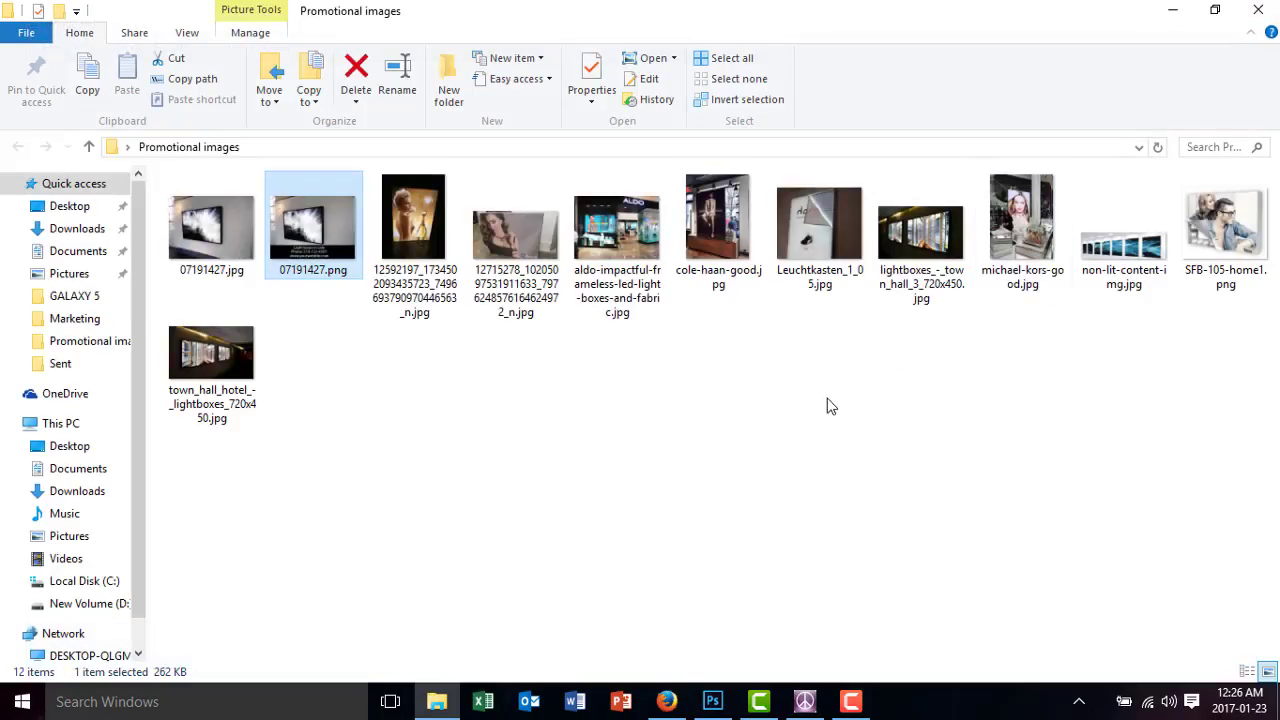
click(636, 442)
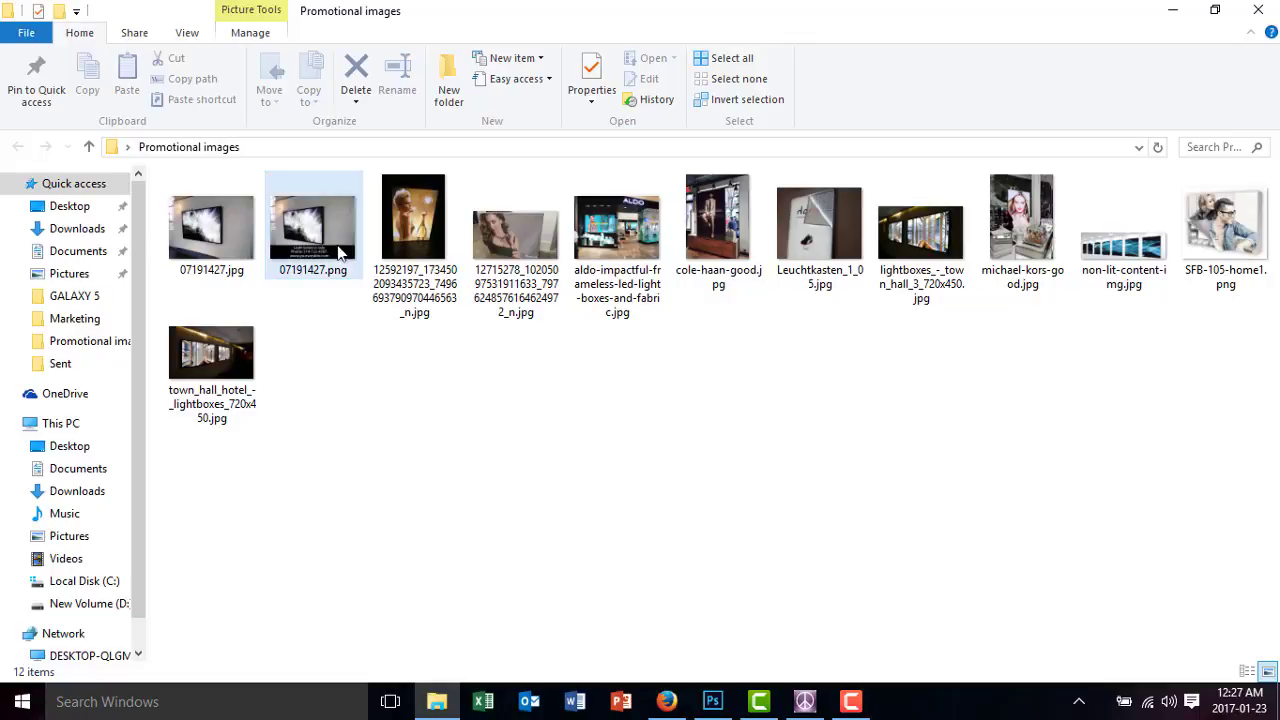
Switch to the auto posting tool and examine the image hosting links in a blank new ad form, closing it without saving
click(804, 701)
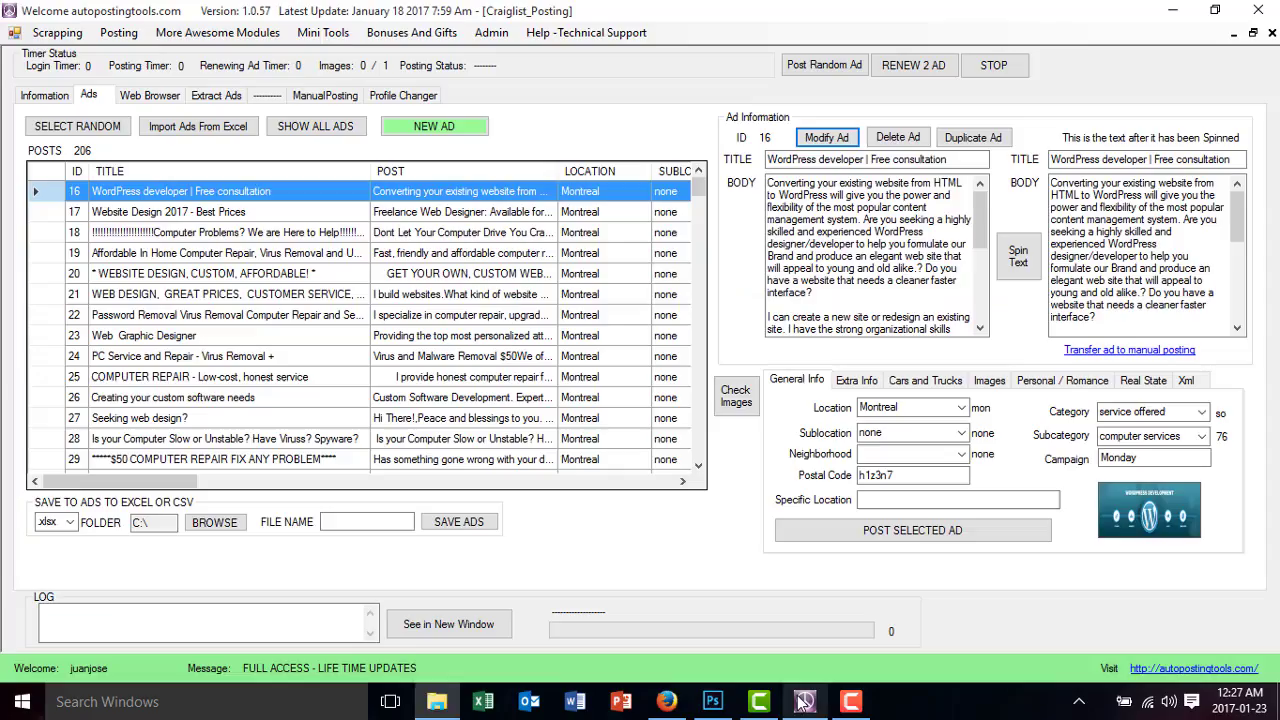
click(455, 131)
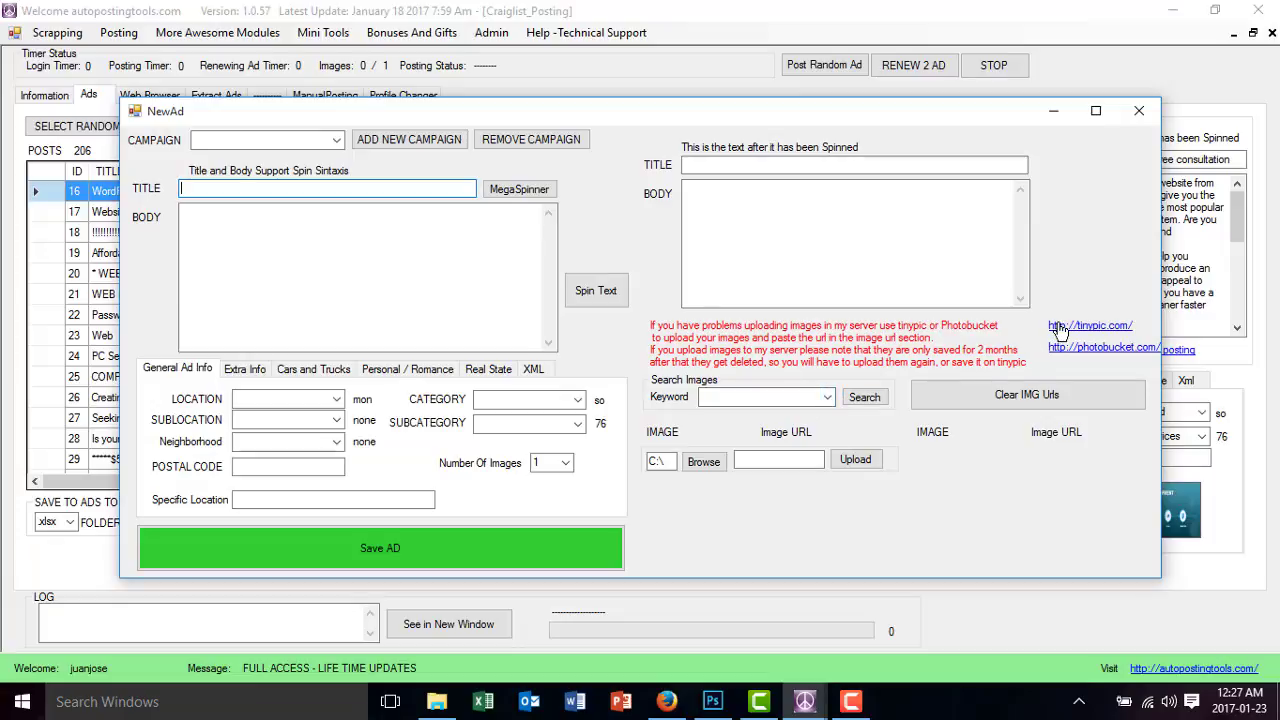
click(1137, 112)
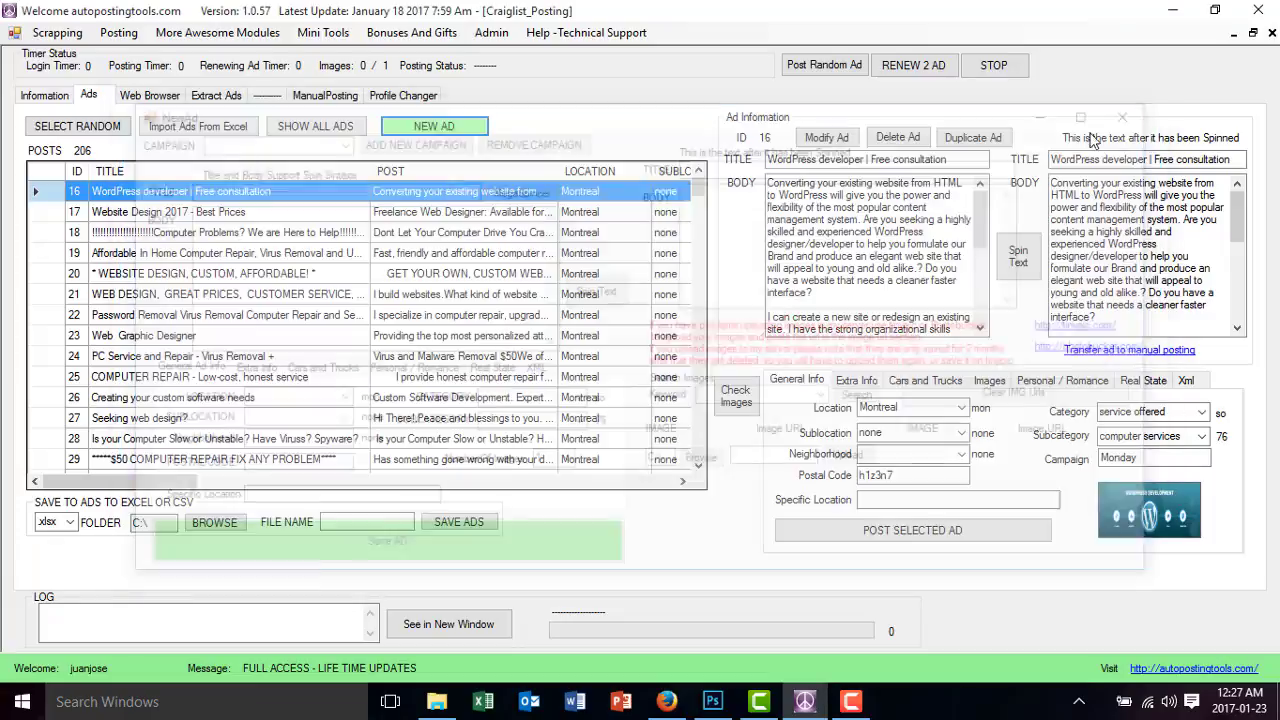